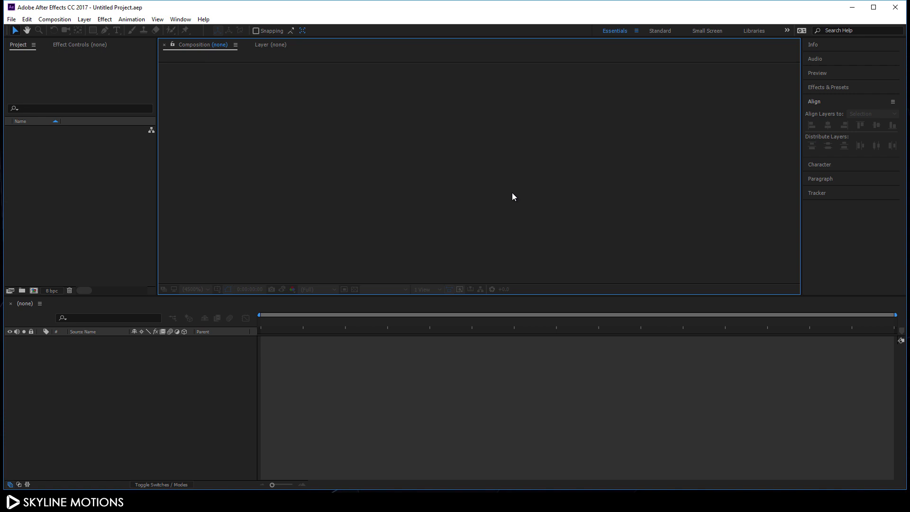
Create a 1920 x 1080 px, 30 fps, five-second composition named Main.
click(54, 19)
click(61, 29)
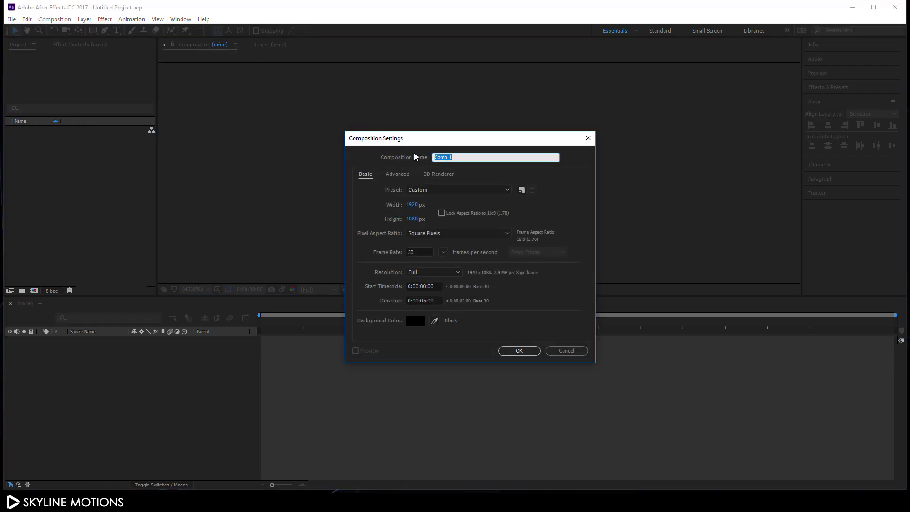
text(Main)
click(518, 351)
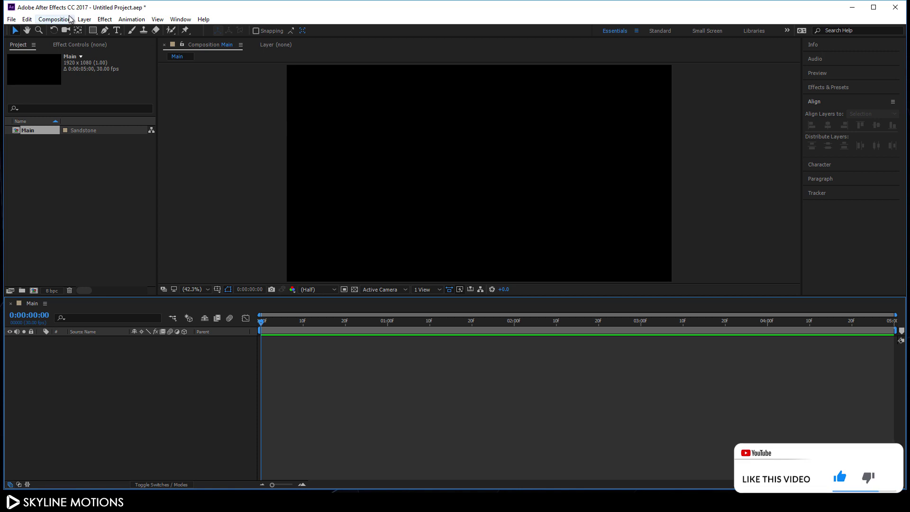
Create a second 1920 x 1080 px, 30 fps, five-second composition named Media.
click(54, 19)
click(56, 31)
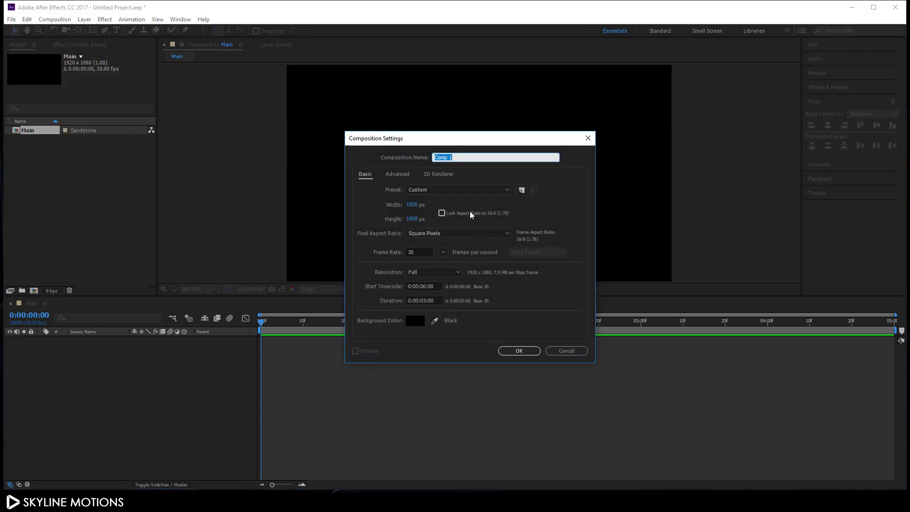
key(BackSpace)
text(Media)
click(523, 350)
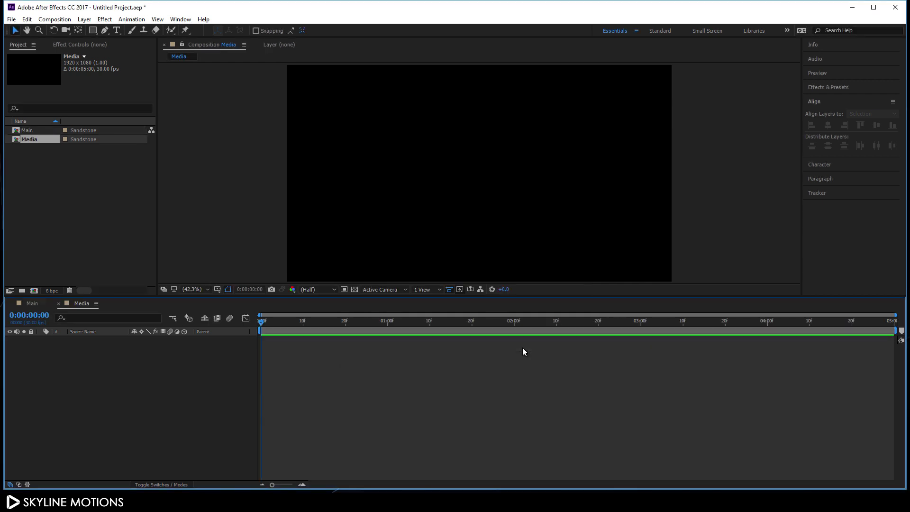
Import the image sea-4955005_1920 from the Parallax folder into the project as footage.
right_click(75, 199)
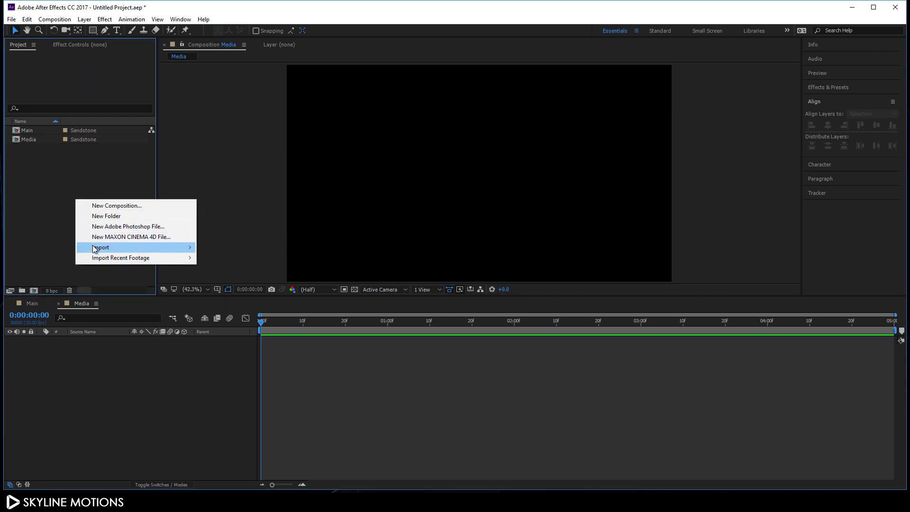
mouse_move(94, 249)
click(211, 248)
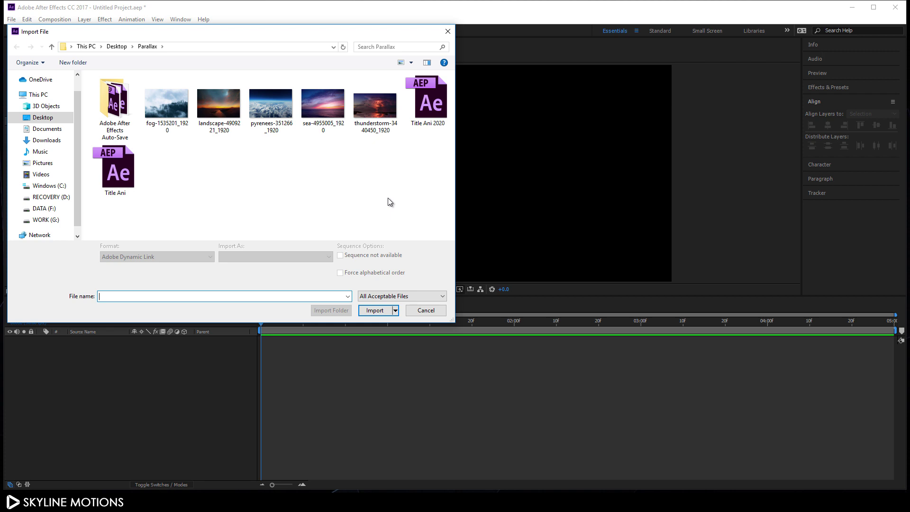
click(321, 115)
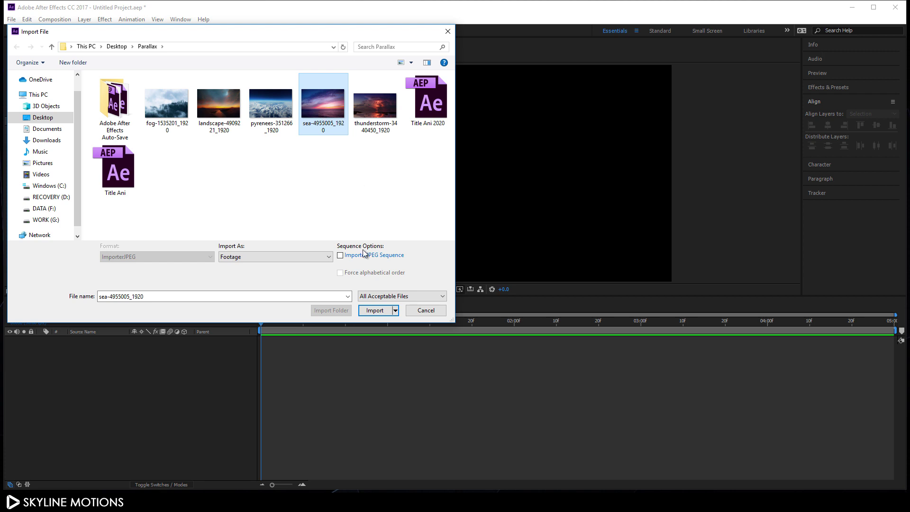
click(371, 311)
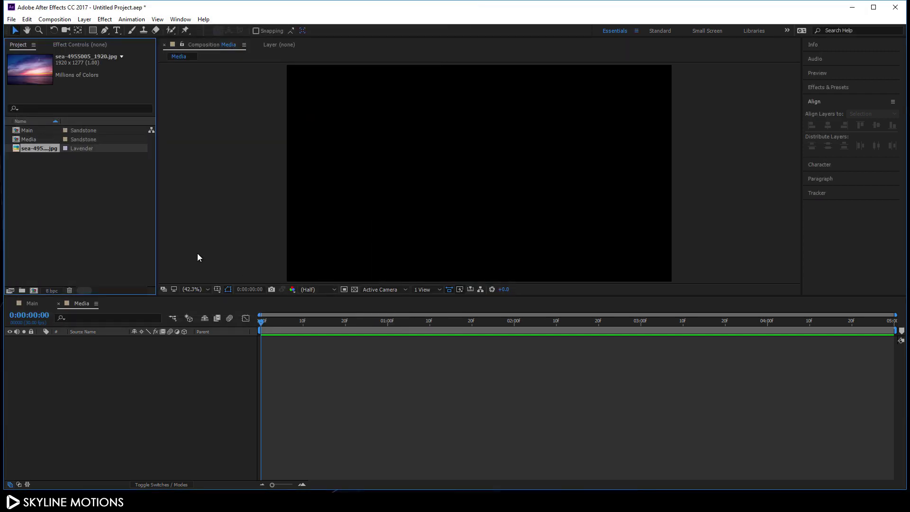
Add the sea image to the Media composition, and place the Media composition as a layer in Main.
drag(39, 159, 69, 353)
click(32, 304)
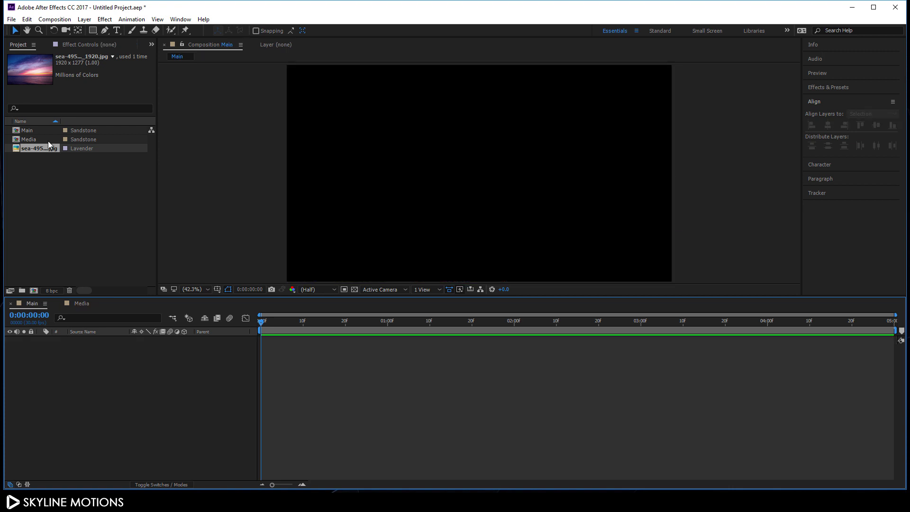
drag(44, 140, 88, 371)
Rename the Media layer in the Main composition as Media 01.
right_click(96, 344)
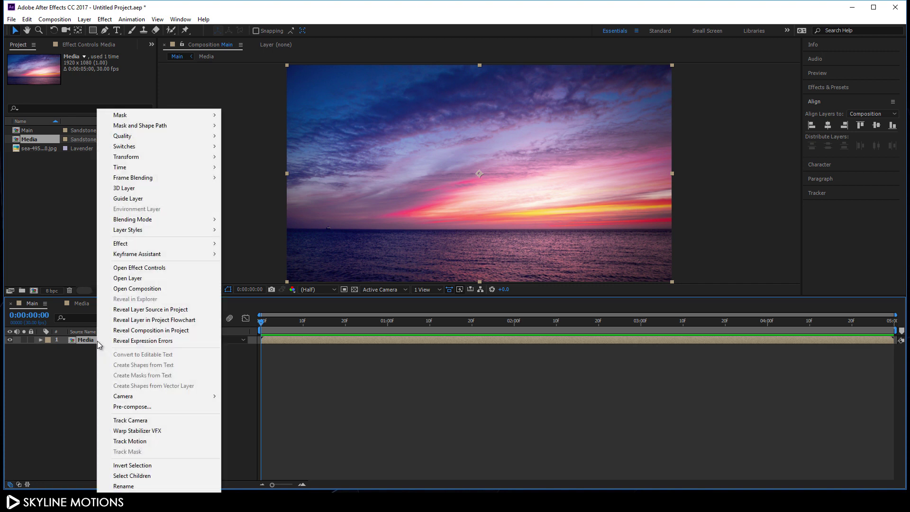
click(112, 486)
click(103, 339)
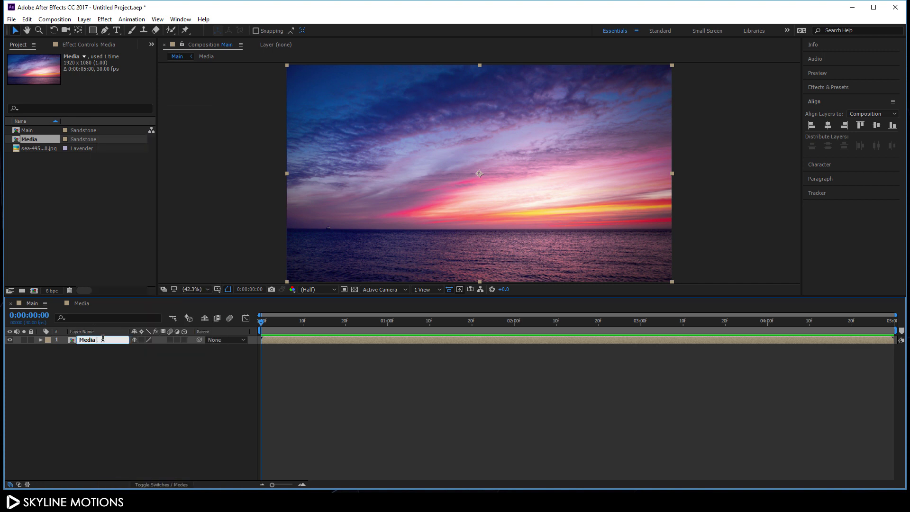
text(0)
Duplicate the Media 01 layer six times to get the layers Media 02 to Media 07.
key(ctrl+d)
key(ctrl+d)
key(ctrl+d)
key(ctrl+d)
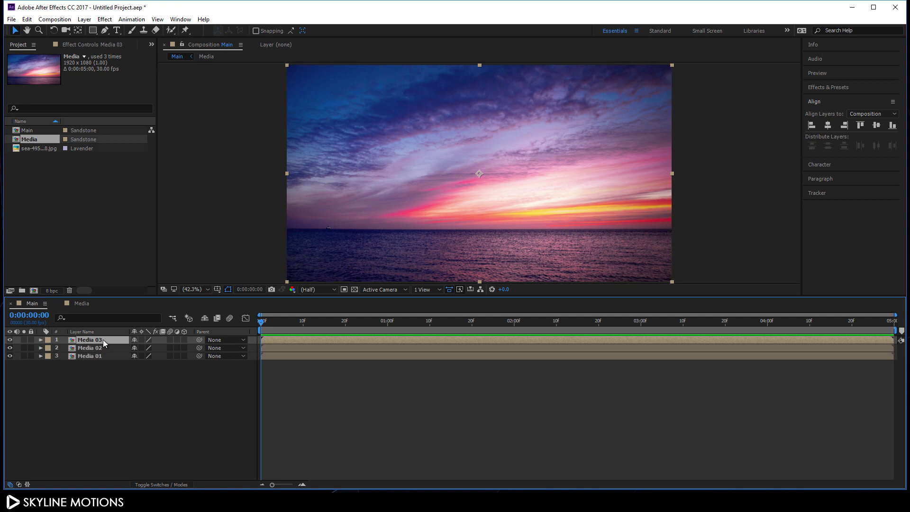
key(ctrl+d)
key(ctrl+d)
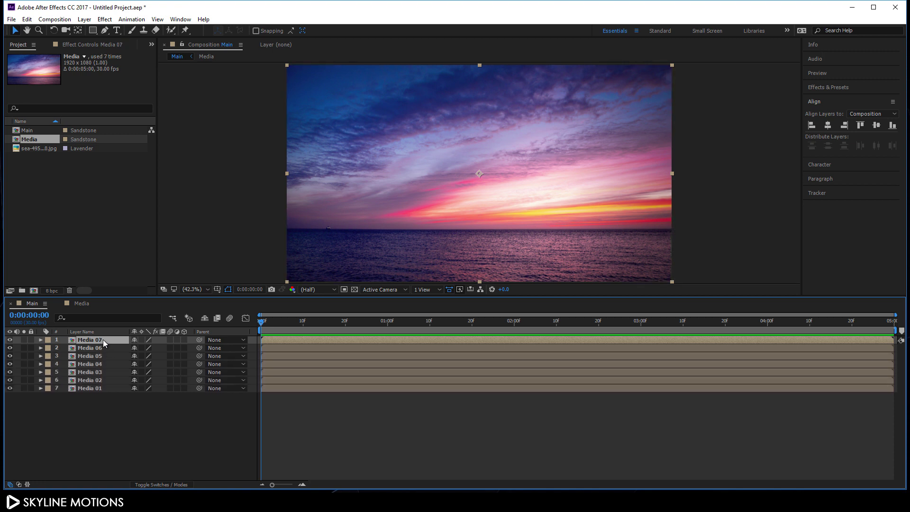
Mask Media 02 with a thin horizontal rectangle across the middle of the frame, solo the layer, and invert the mask.
click(94, 388)
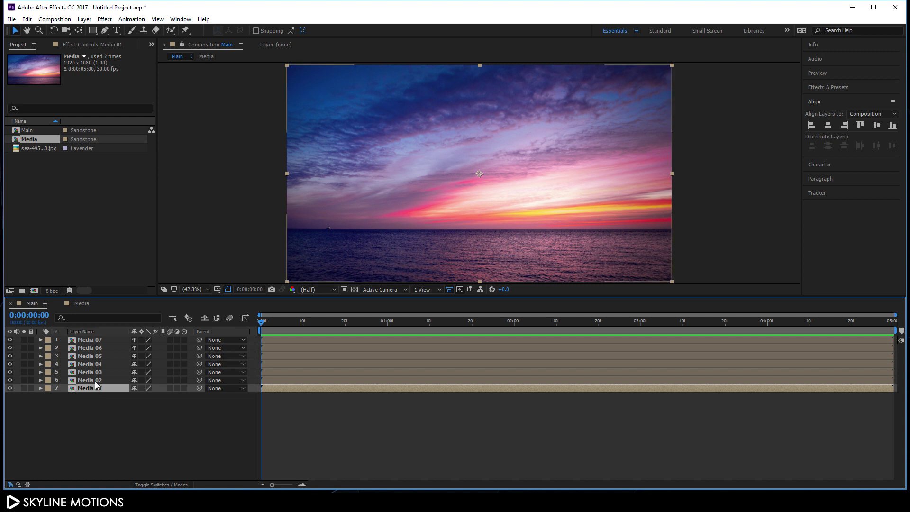
click(96, 382)
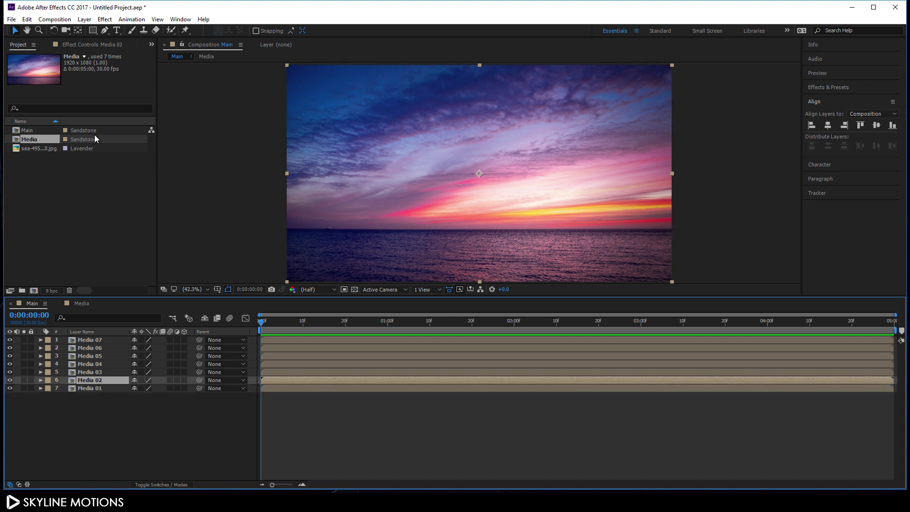
click(94, 31)
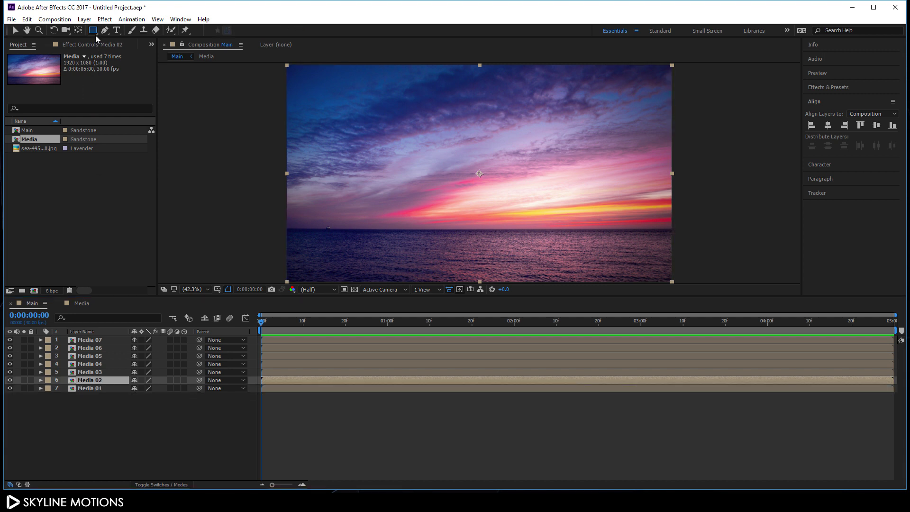
mouse_move(271, 156)
mouse_down()
mouse_move(572, 203)
mouse_move(686, 198)
mouse_up()
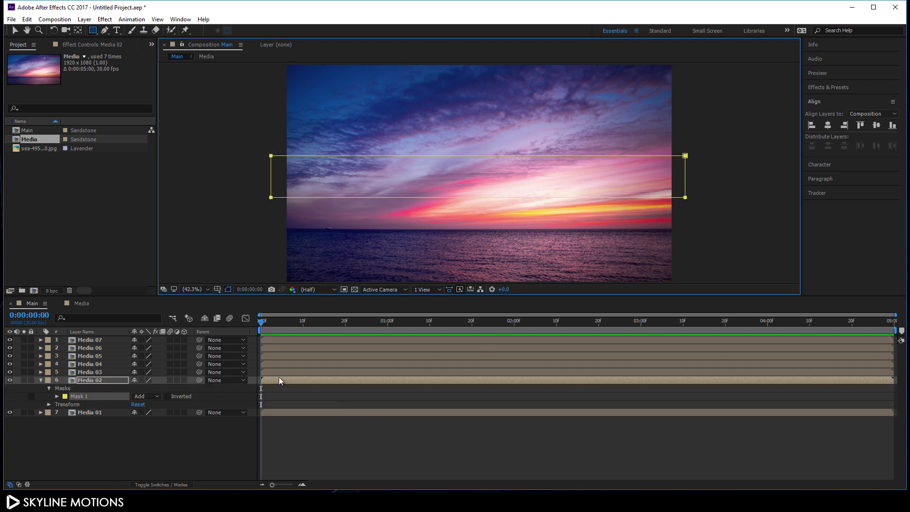
click(24, 380)
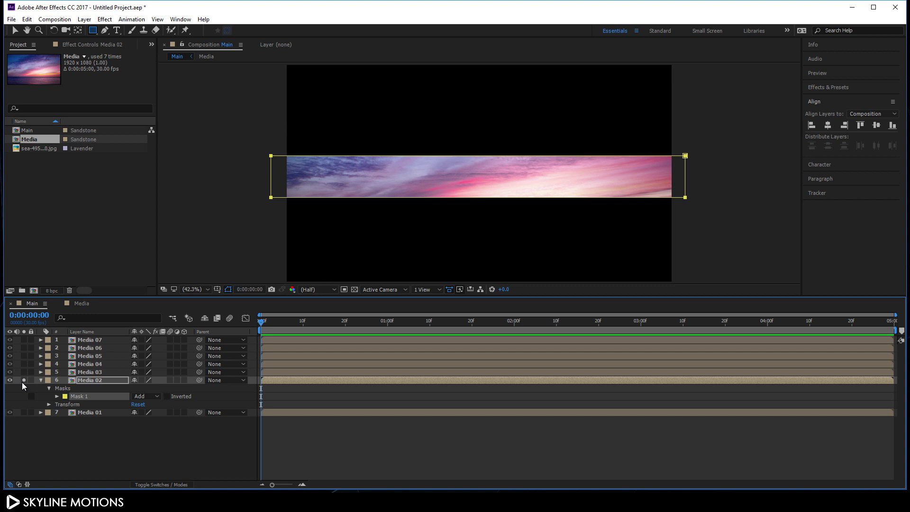
click(168, 396)
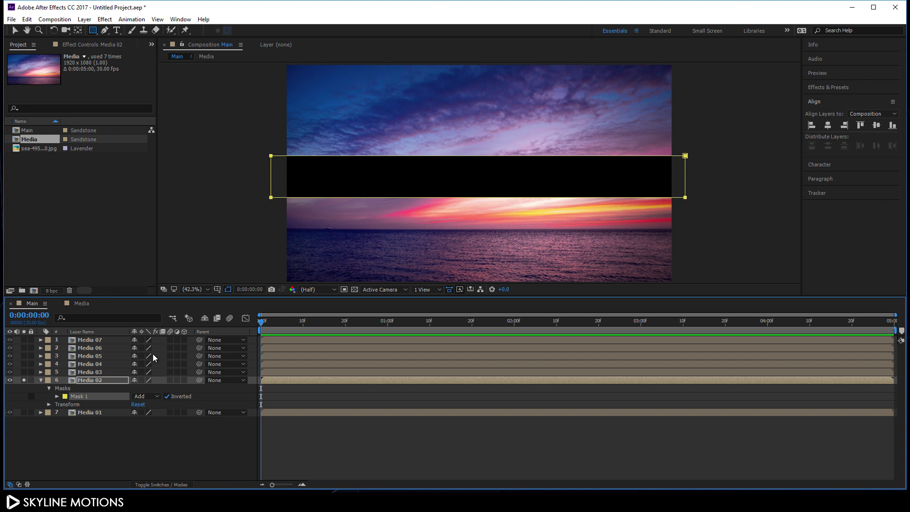
Mask Media 03 with an inverted rectangle slightly taller than the Media 02 gap, and solo Media 03 instead of Media 02.
click(97, 374)
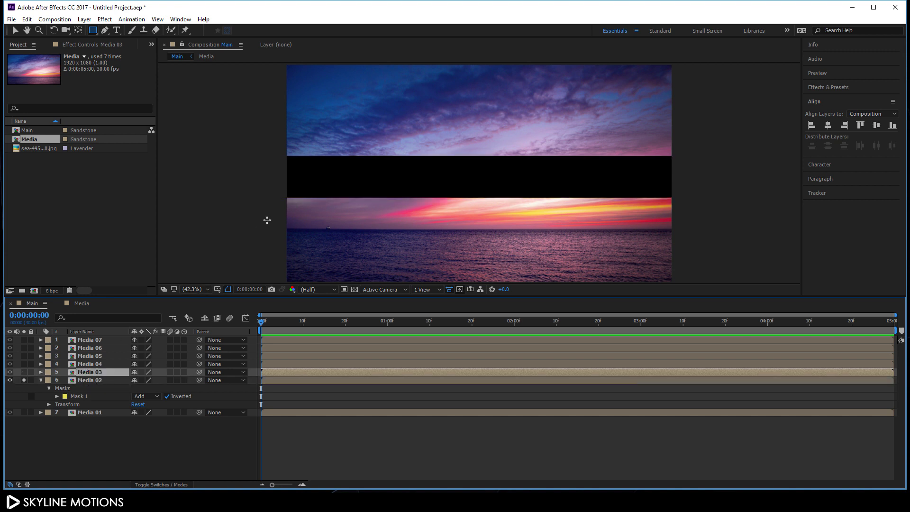
drag(269, 142, 681, 213)
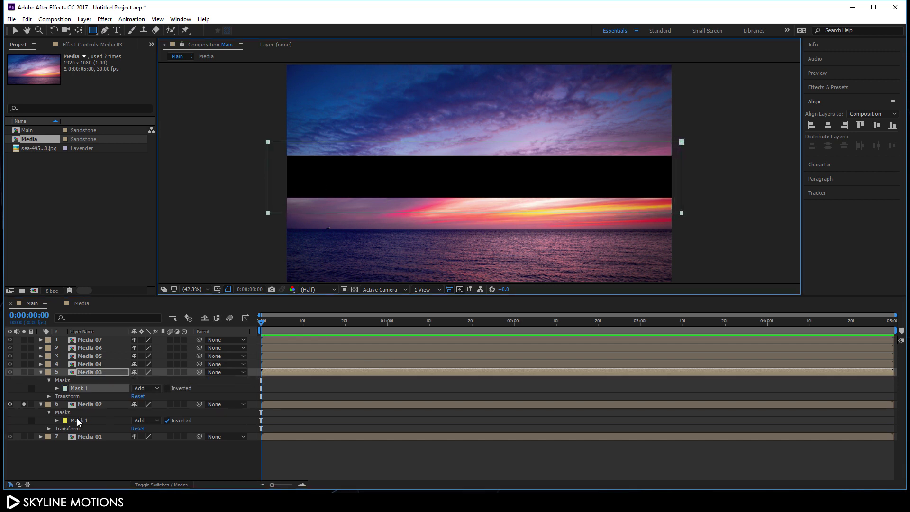
click(168, 388)
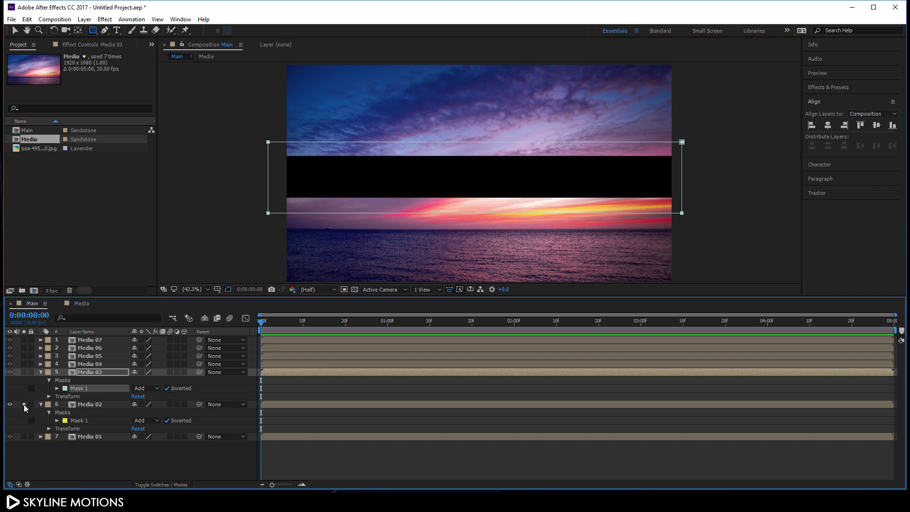
click(23, 372)
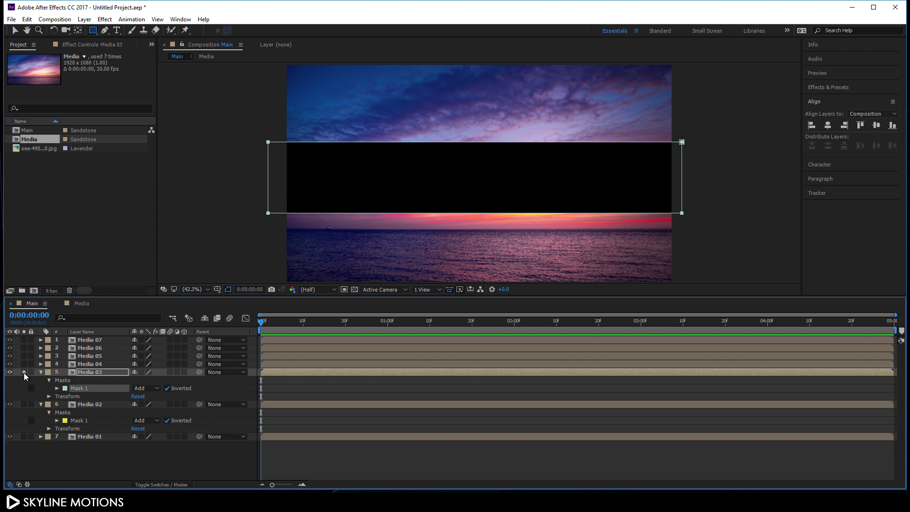
Mask Media 04 with an inverted rectangle slightly taller than the Media 03 gap, and solo Media 04 instead of Media 03.
click(92, 365)
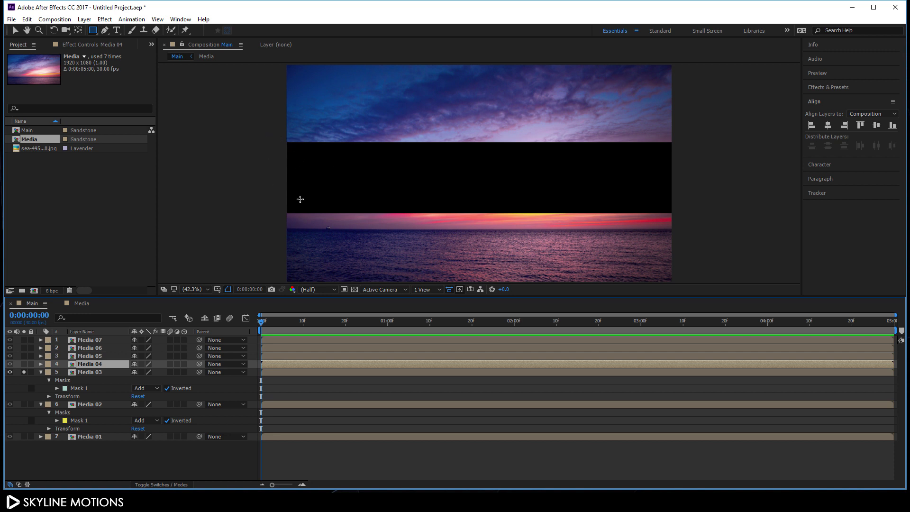
drag(270, 126, 687, 232)
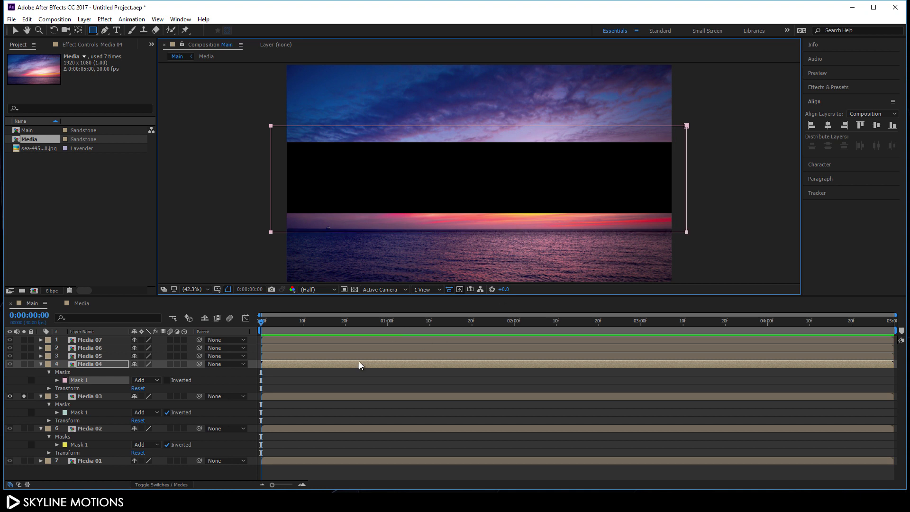
click(169, 382)
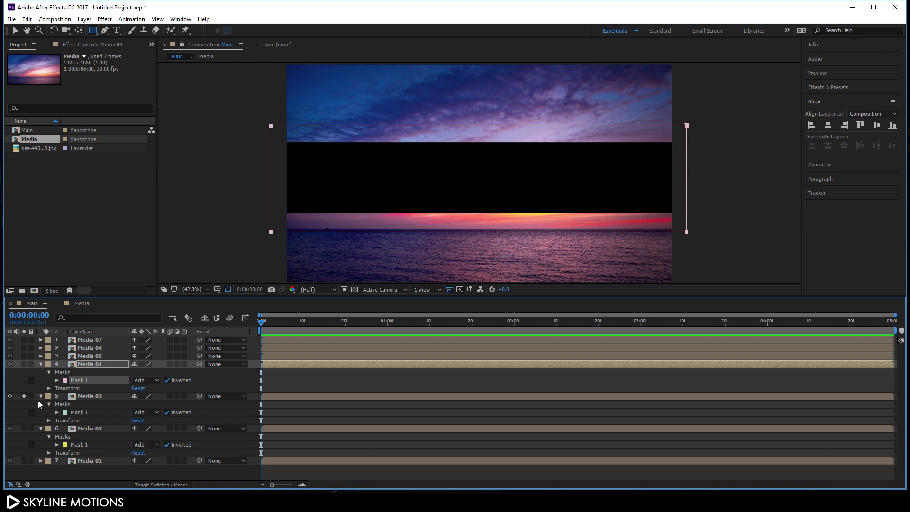
click(23, 395)
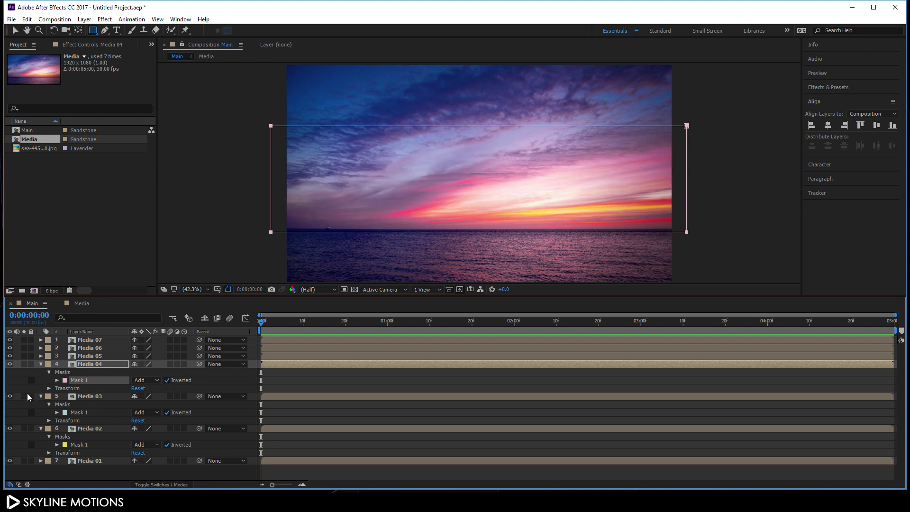
click(24, 364)
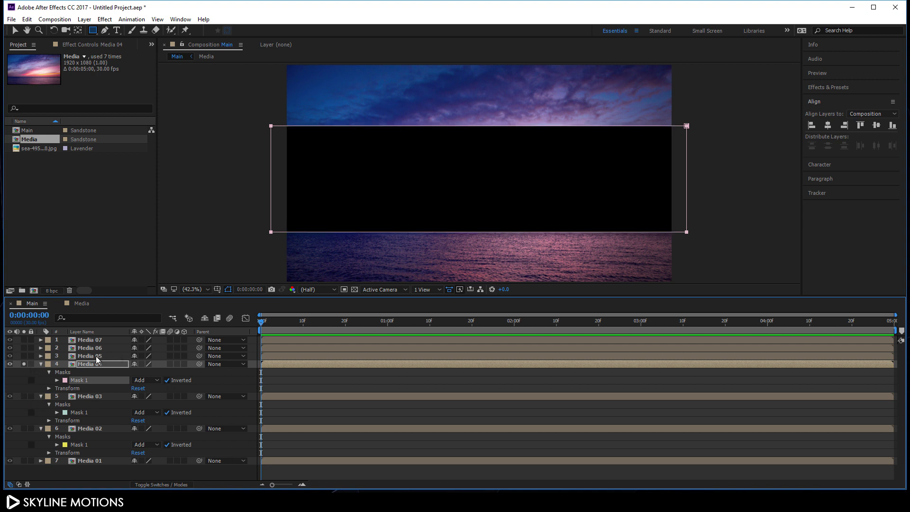
Mask Media 05 with an inverted rectangle slightly taller than the Media 04 gap, and solo Media 05 instead of Media 04.
click(96, 358)
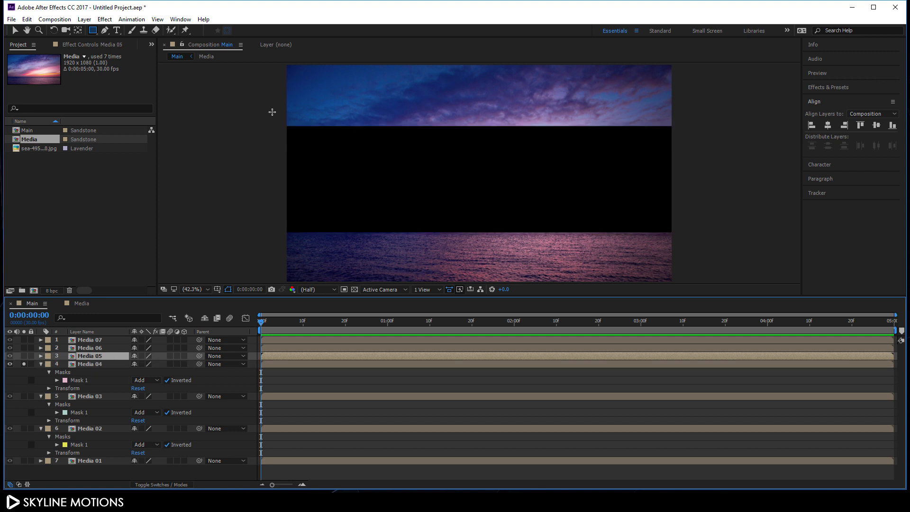
mouse_move(272, 110)
mouse_down()
mouse_move(469, 196)
mouse_move(692, 246)
mouse_up()
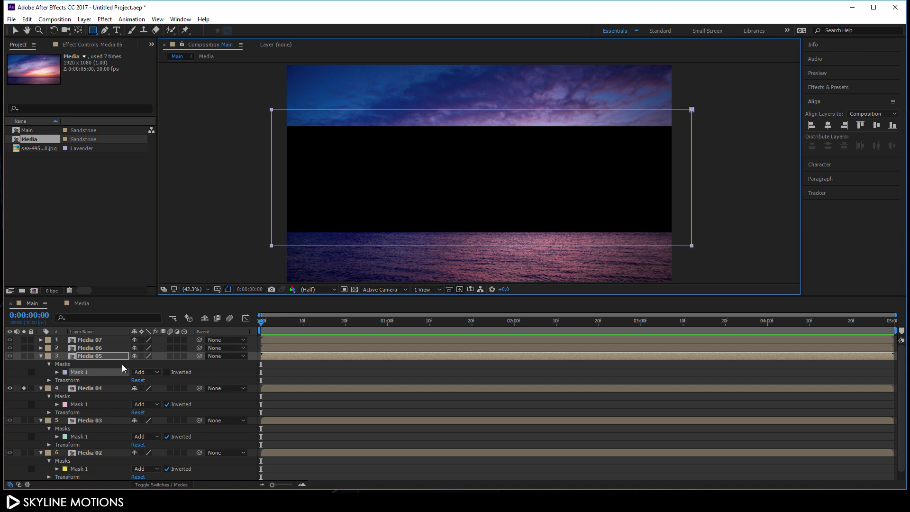
click(167, 372)
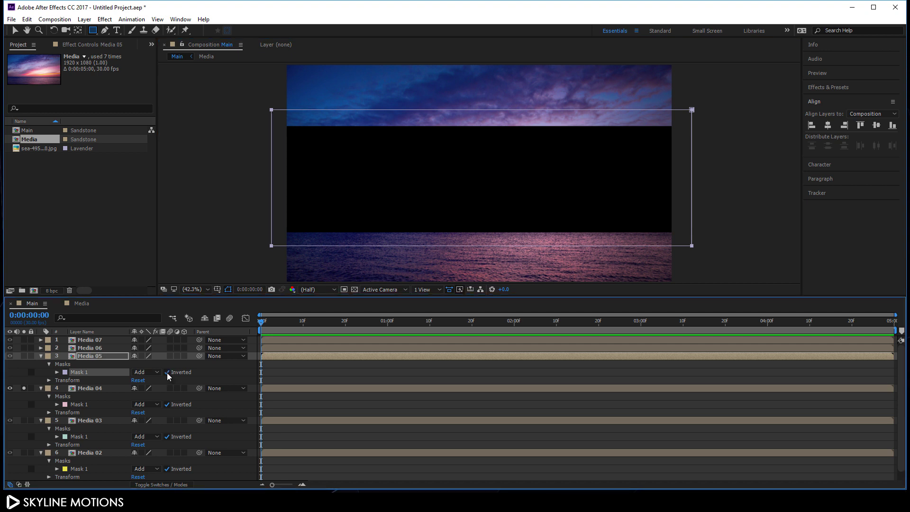
click(24, 388)
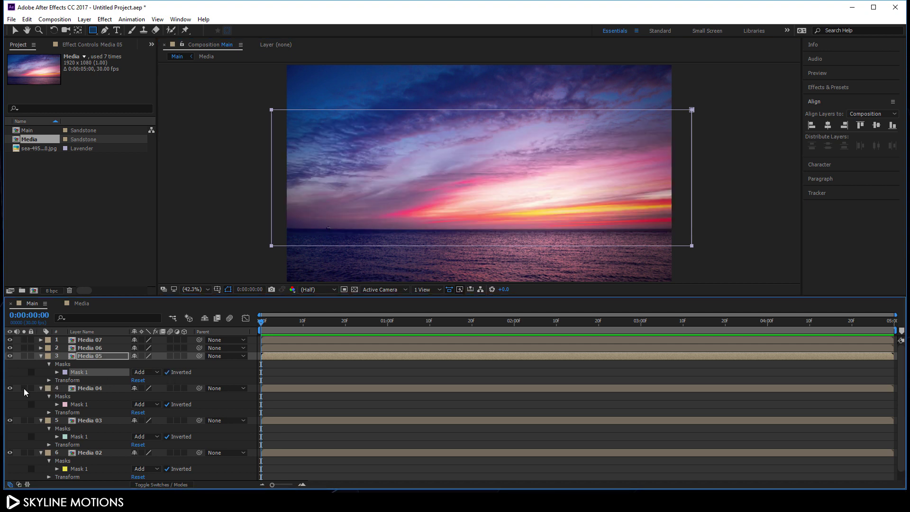
click(24, 355)
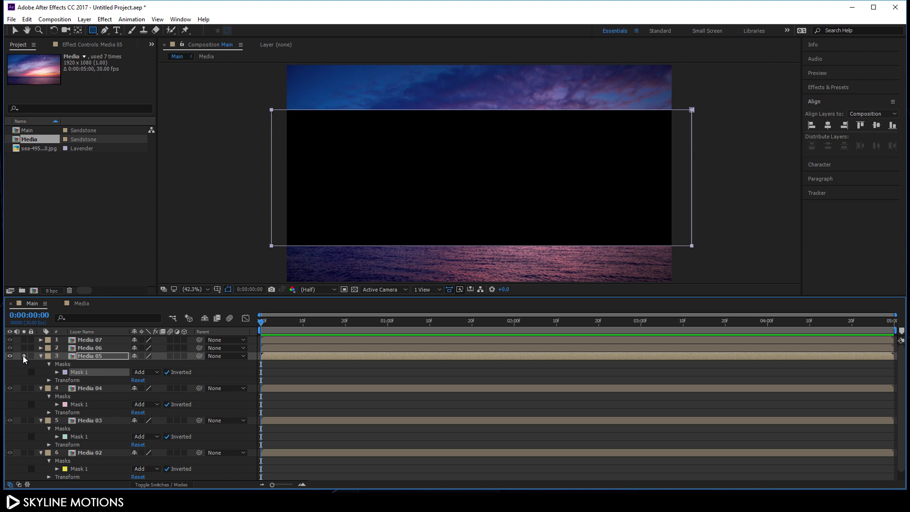
Mask Media 06 with an inverted rectangle slightly taller than the Media 05 gap, and solo Media 06 instead of Media 05.
click(99, 349)
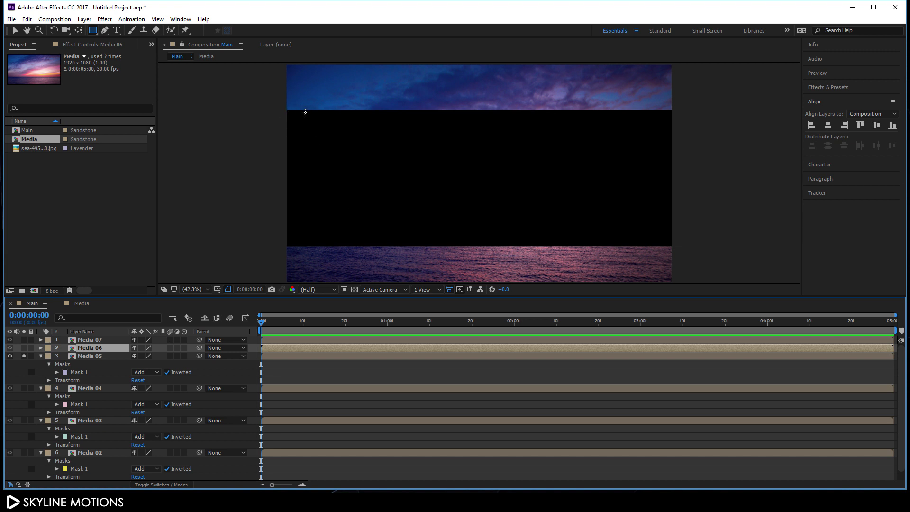
drag(268, 93, 691, 260)
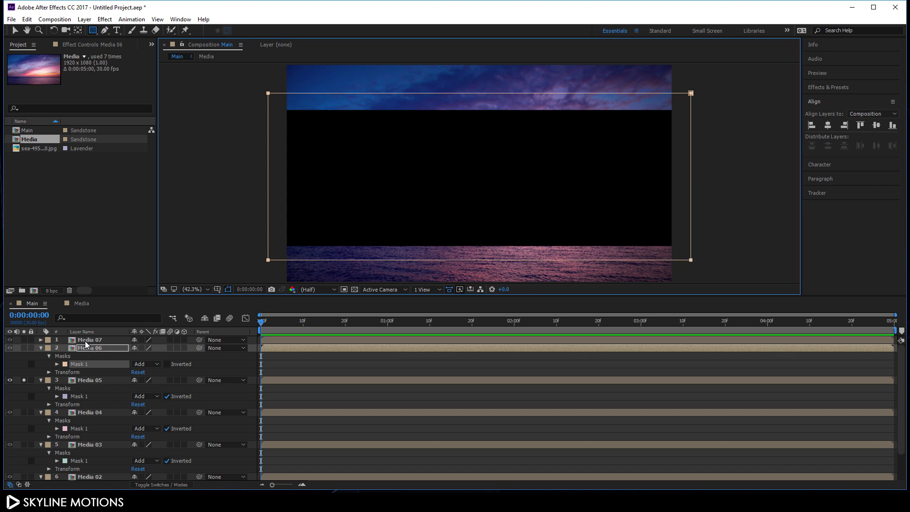
click(167, 364)
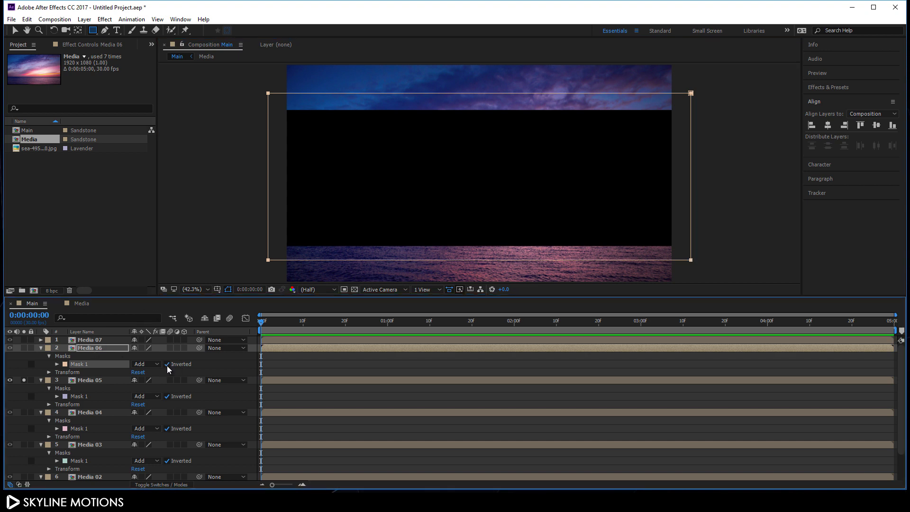
click(24, 380)
click(24, 348)
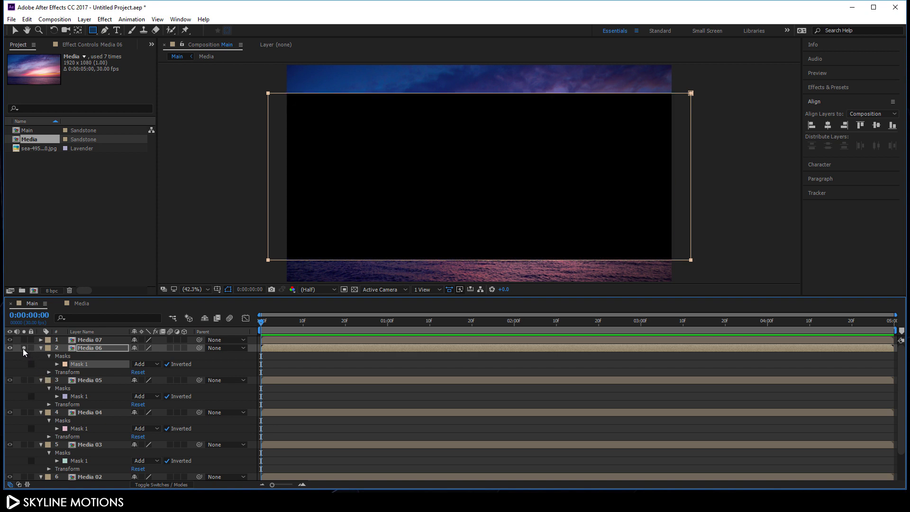
Mask Media 07 with an inverted rectangle slightly taller than the Media 06 gap.
click(92, 340)
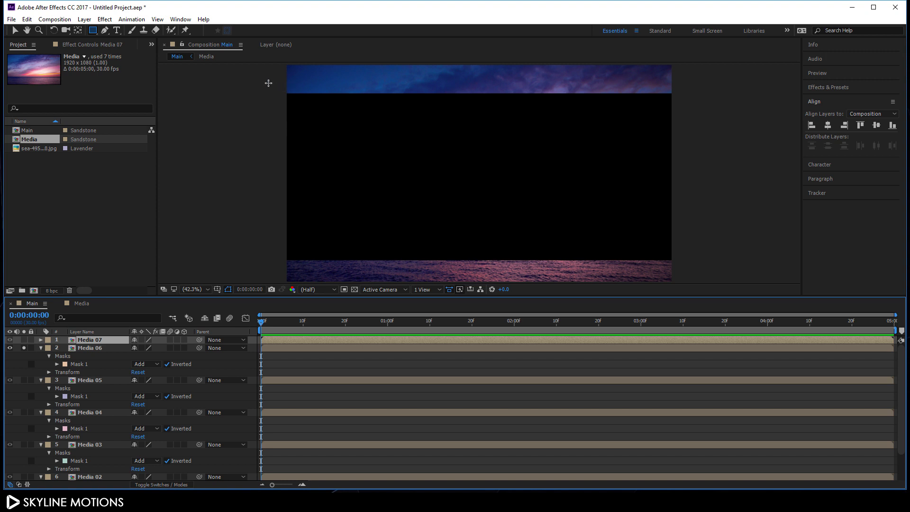
drag(262, 80, 476, 130)
drag(547, 150, 700, 267)
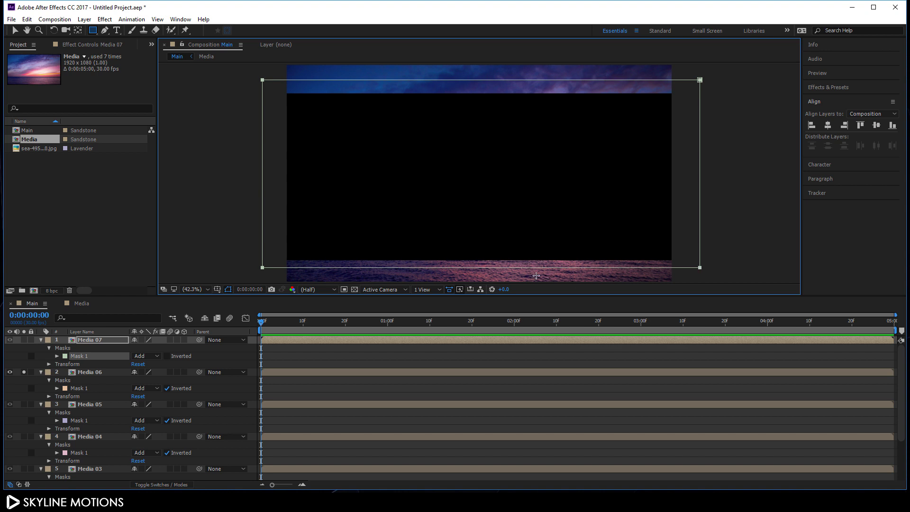
click(168, 356)
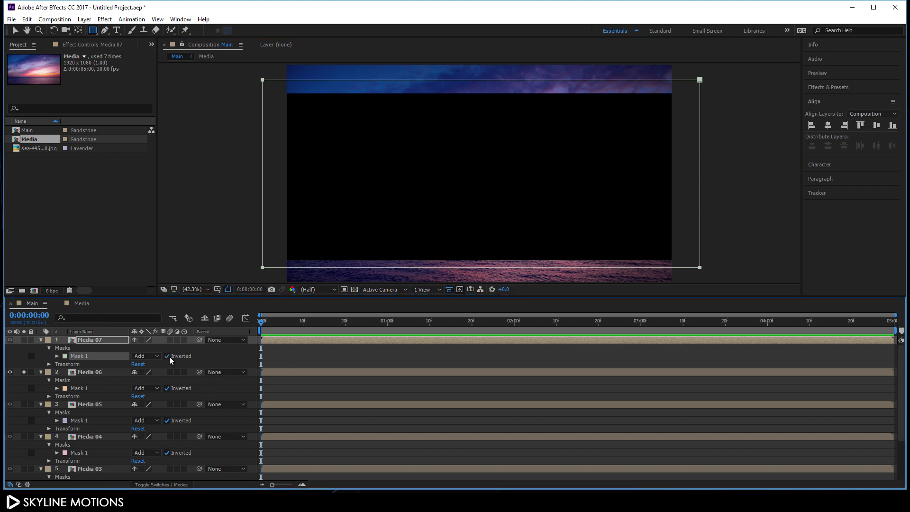
Collapse the expanded properties of Media 07 through Media 02 and deselect all layers.
click(40, 340)
click(39, 348)
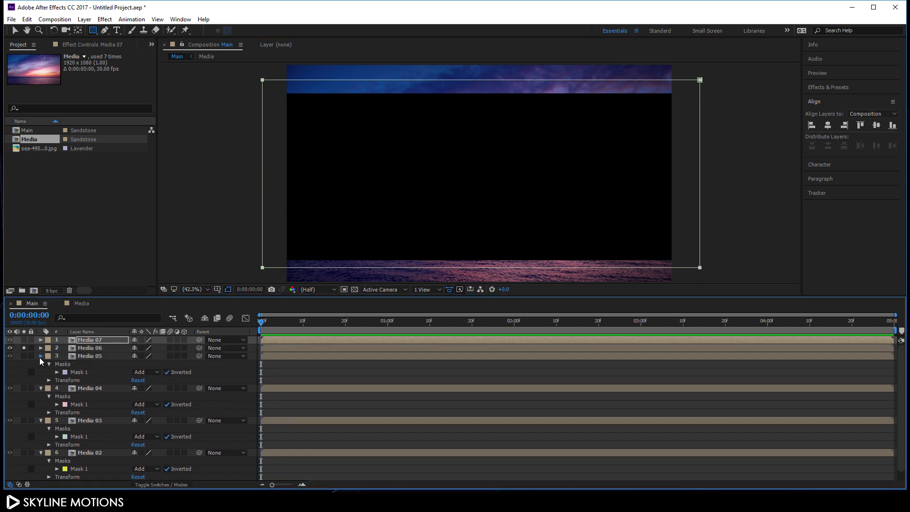
click(40, 356)
click(40, 364)
click(40, 372)
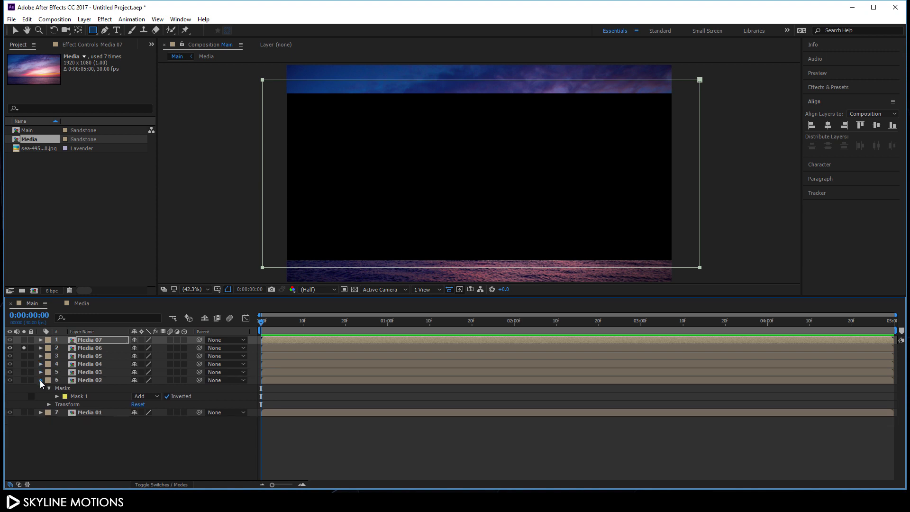
click(39, 380)
click(76, 400)
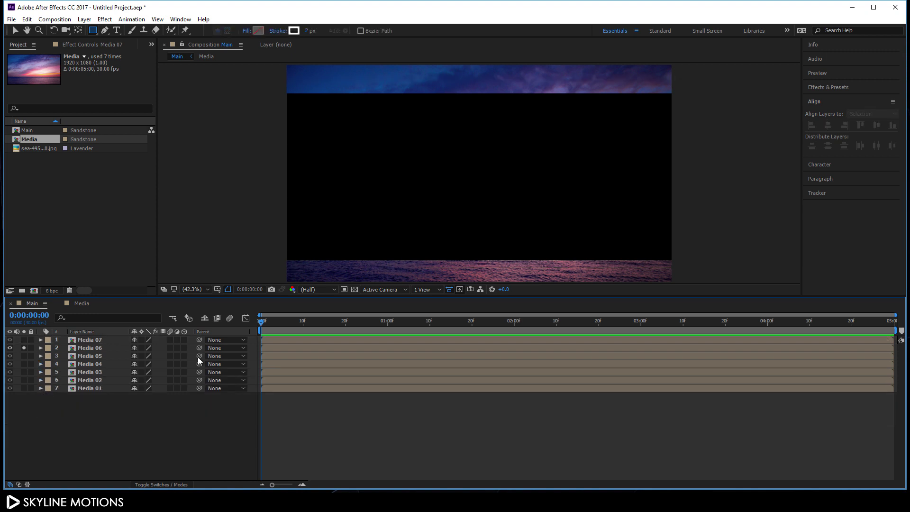
Make all seven Media layers 3D and turn off the solo on Media 06.
click(184, 340)
click(184, 348)
drag(184, 386, 184, 388)
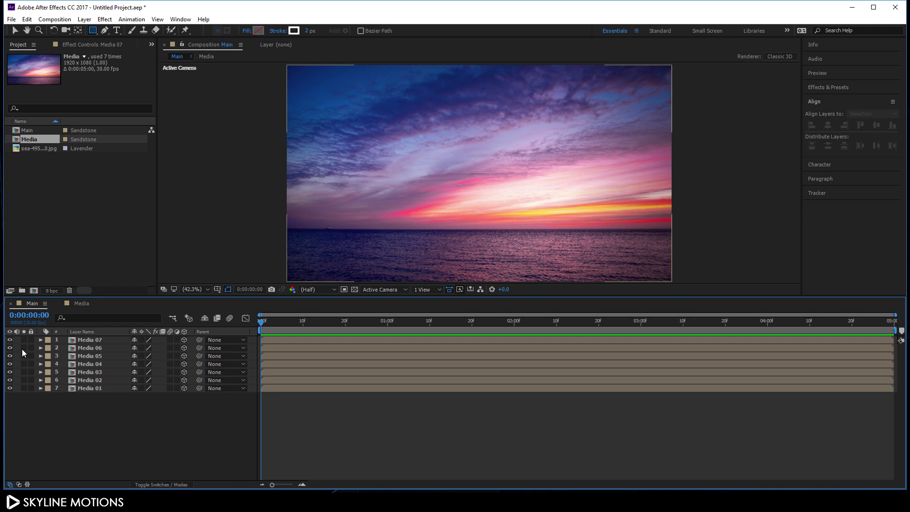
click(136, 411)
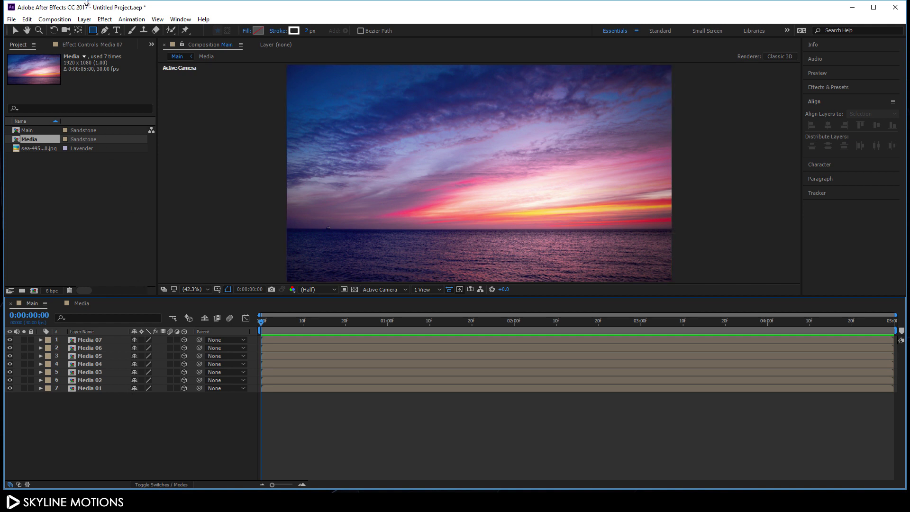
Create a two-node camera layer named Camera with the 15mm preset.
click(84, 19)
mouse_move(109, 32)
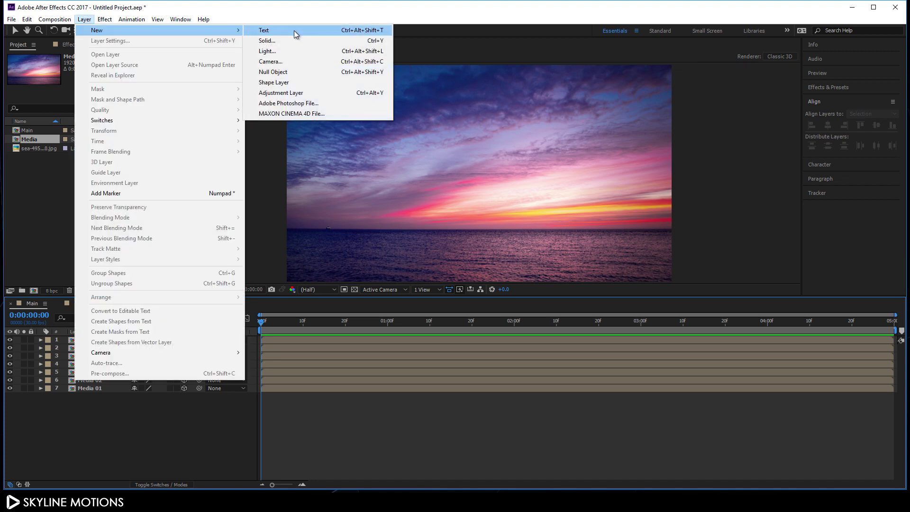
click(284, 63)
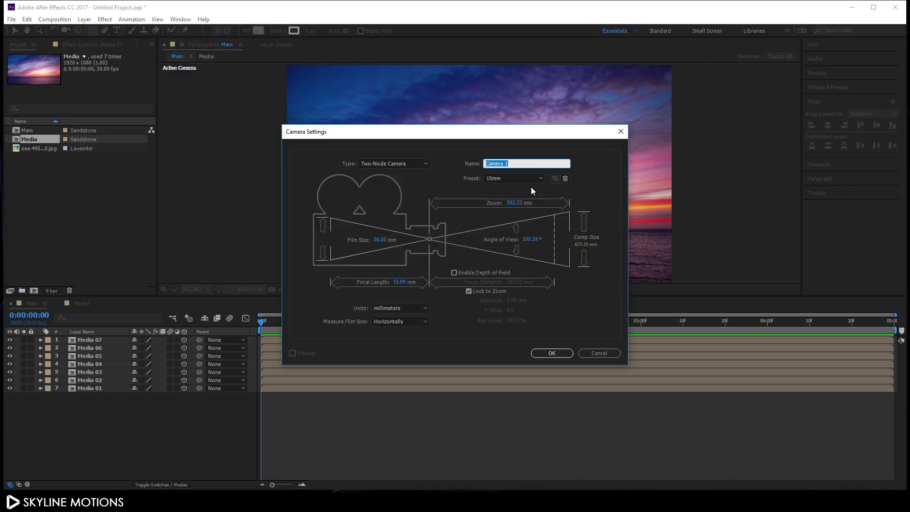
click(522, 163)
click(506, 179)
click(507, 204)
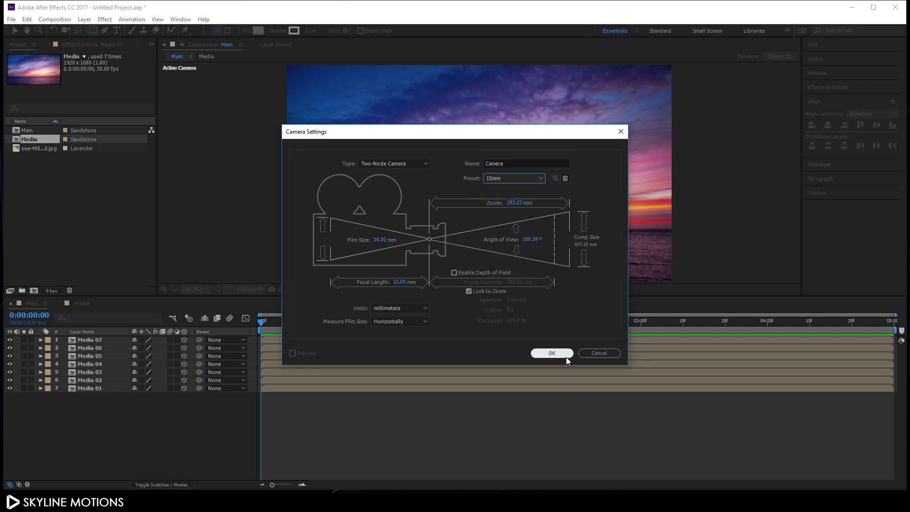
click(563, 355)
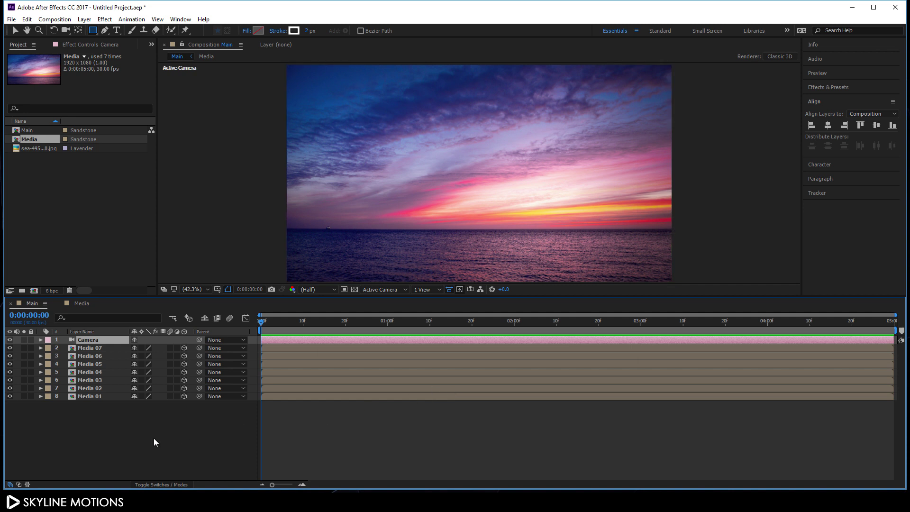
Add a null object and rename it Cam Con.
click(84, 19)
mouse_move(96, 30)
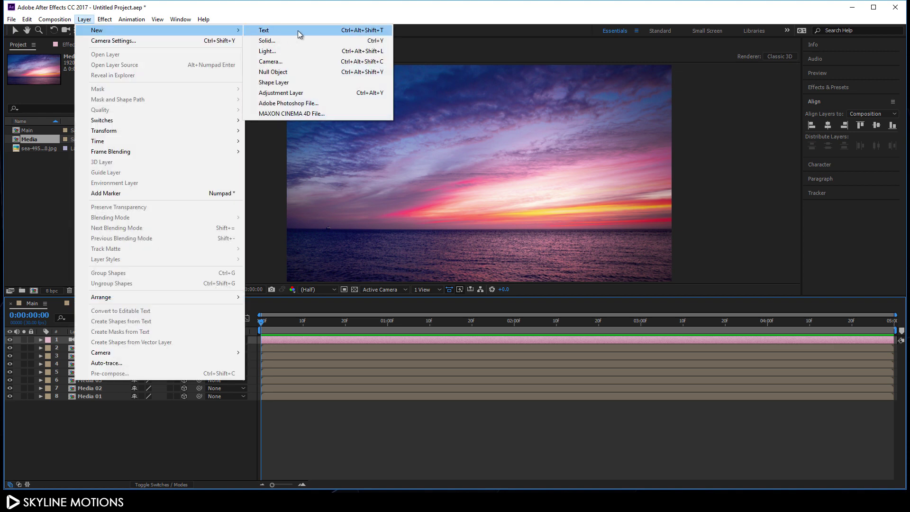
click(284, 72)
right_click(101, 340)
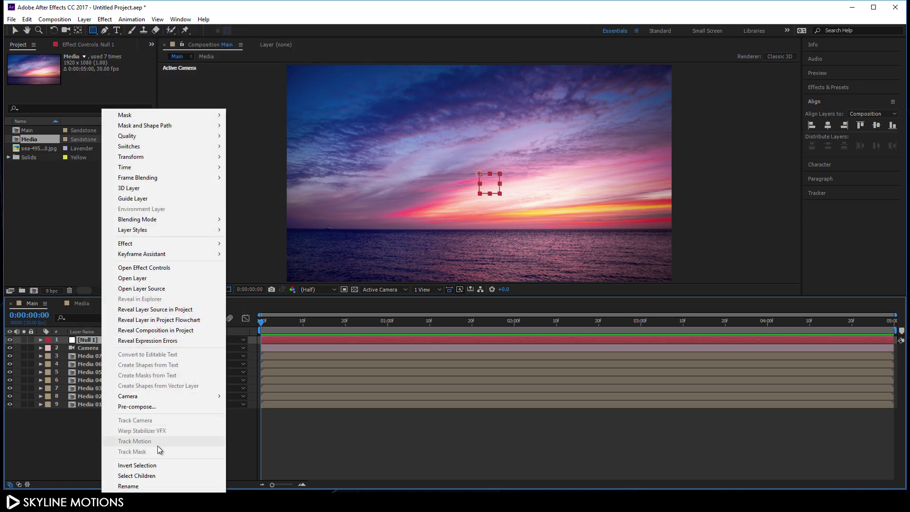
click(151, 483)
key(BackSpace)
text(C)
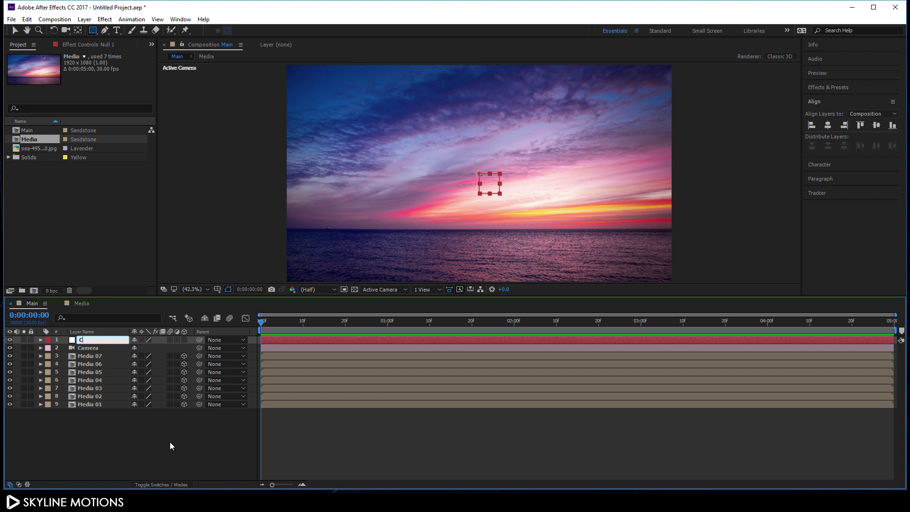
text(am Con)
key(Return)
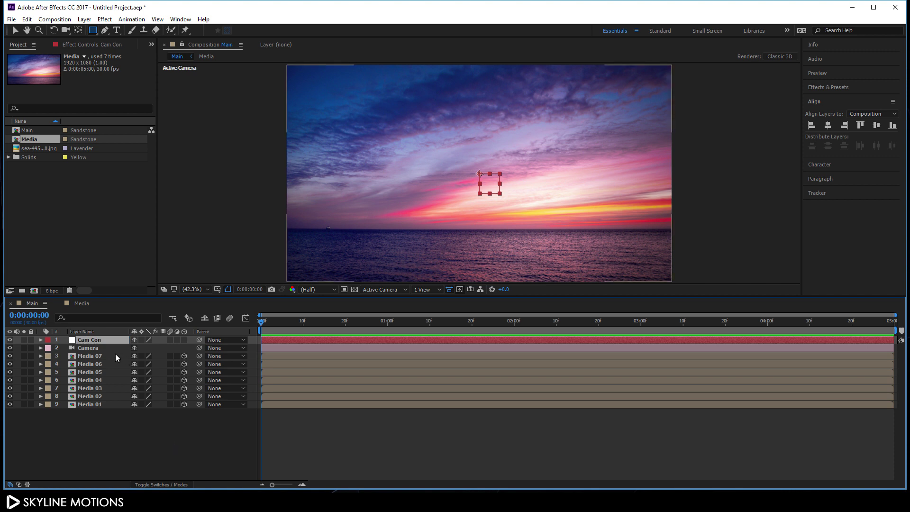
Parent the Camera layer to Cam Con and make Cam Con a 3D layer.
click(102, 349)
drag(199, 348, 98, 340)
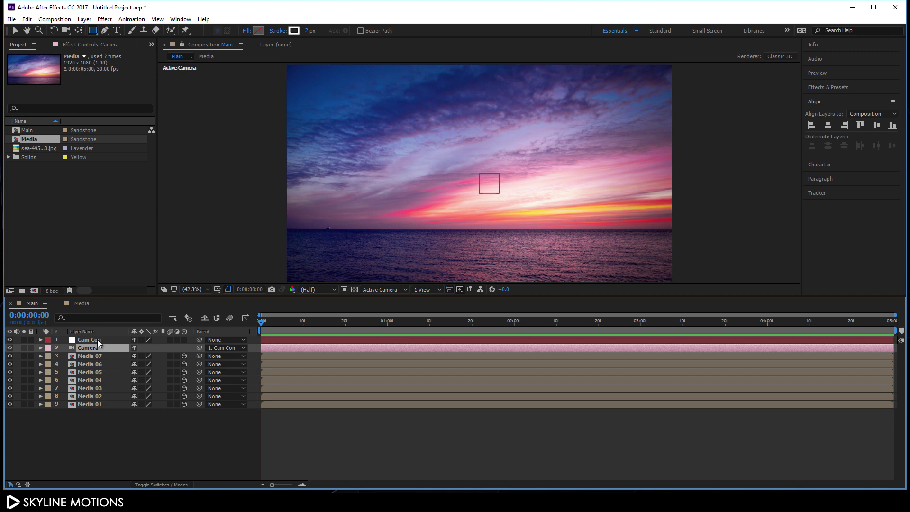
click(98, 340)
key(p)
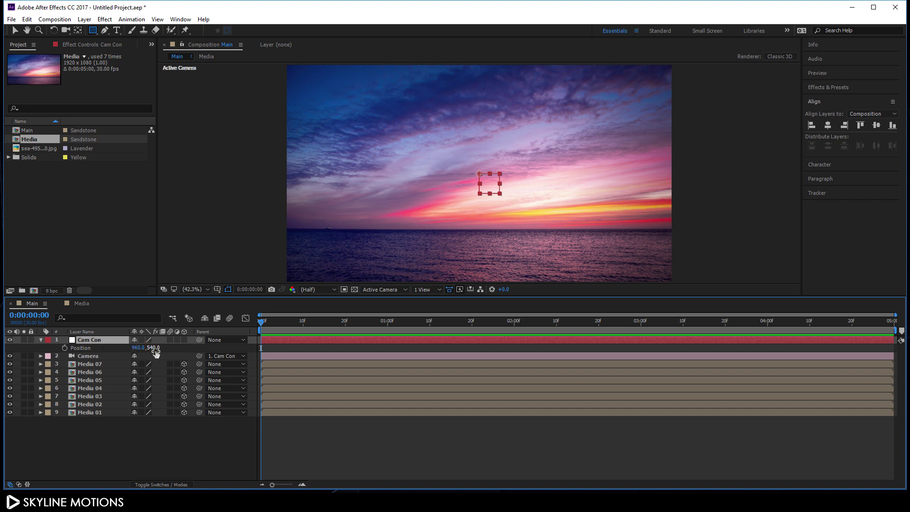
click(184, 340)
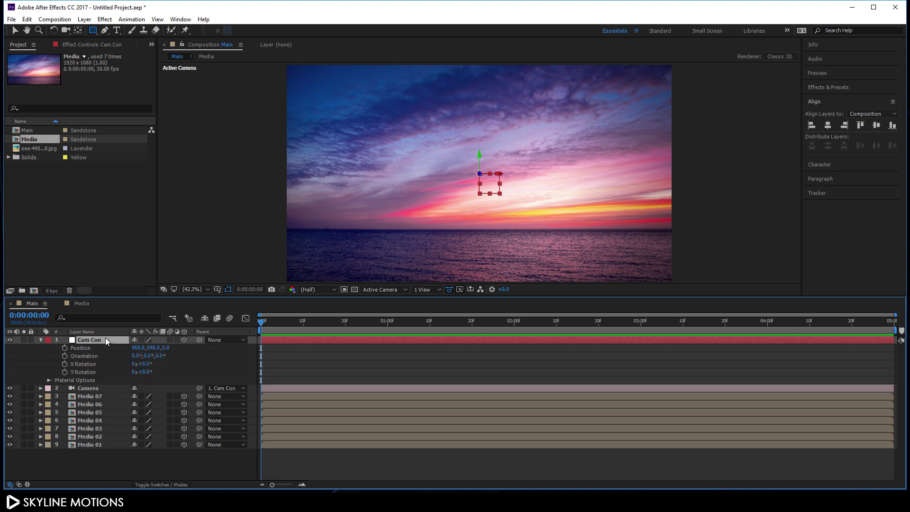
Set a Position keyframe on Cam Con at 0:00:04:29.
key(p)
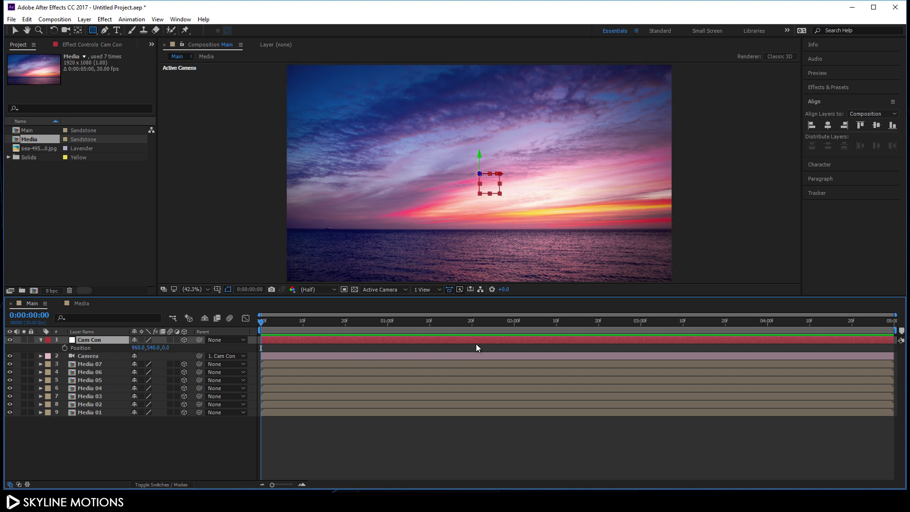
drag(490, 323, 890, 323)
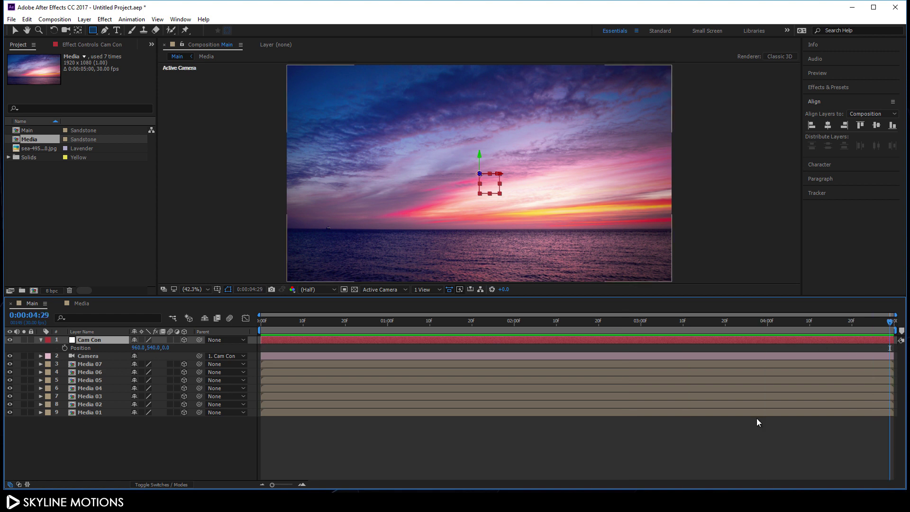
click(65, 348)
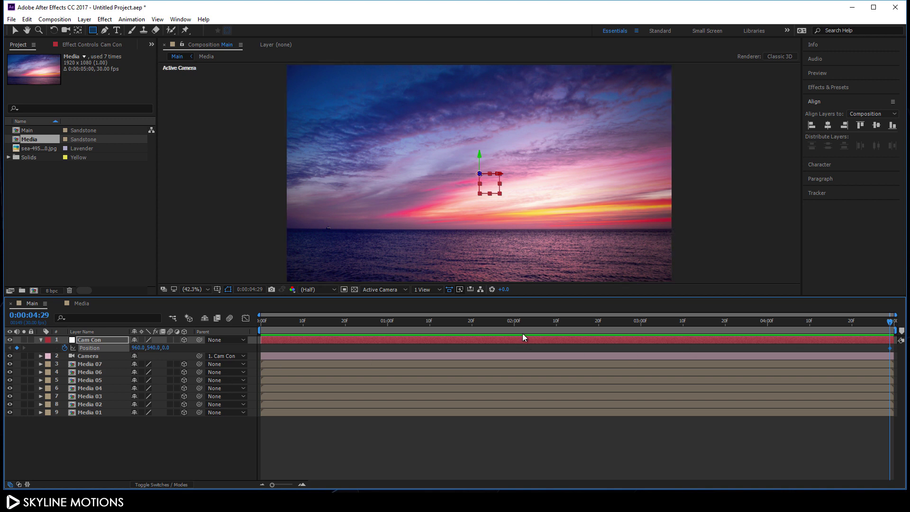
Keyframe Cam Con's Z position at 8000 on the first frame, 0:00:00:00.
drag(542, 328, 250, 338)
drag(172, 349, 259, 349)
mouse_move(172, 350)
mouse_down()
mouse_move(161, 349)
mouse_move(189, 349)
mouse_move(175, 354)
mouse_up()
click(169, 347)
text(80)
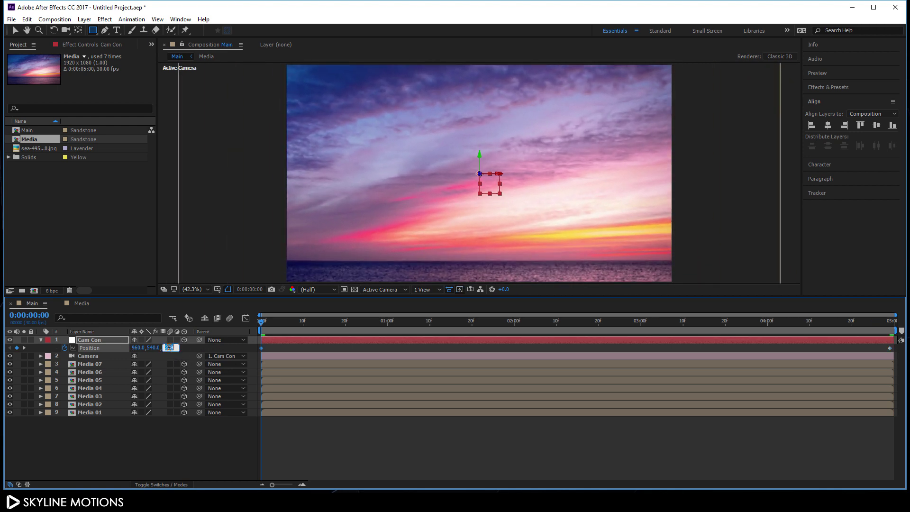
text(00)
key(Return)
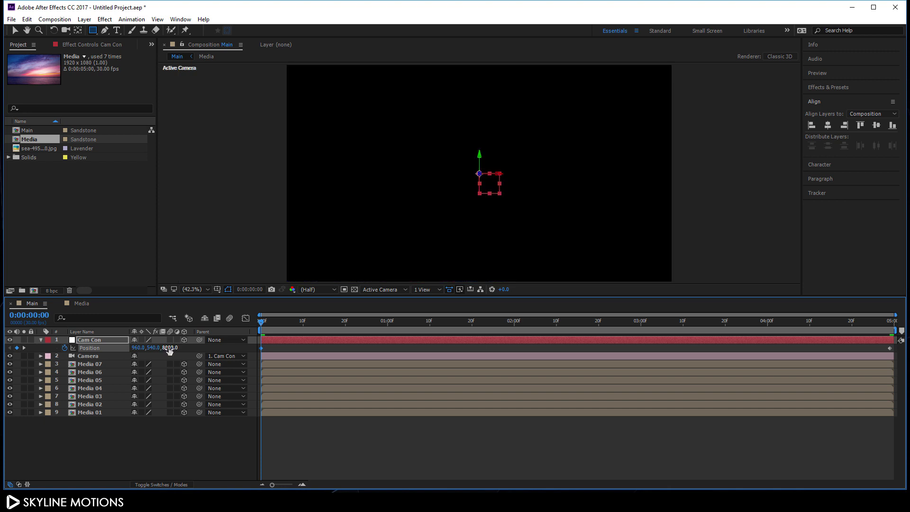
Collapse Cam Con, return to 0:00:04:29, and reveal the Position property of Media 01 through Media 07.
click(40, 340)
drag(456, 323, 905, 328)
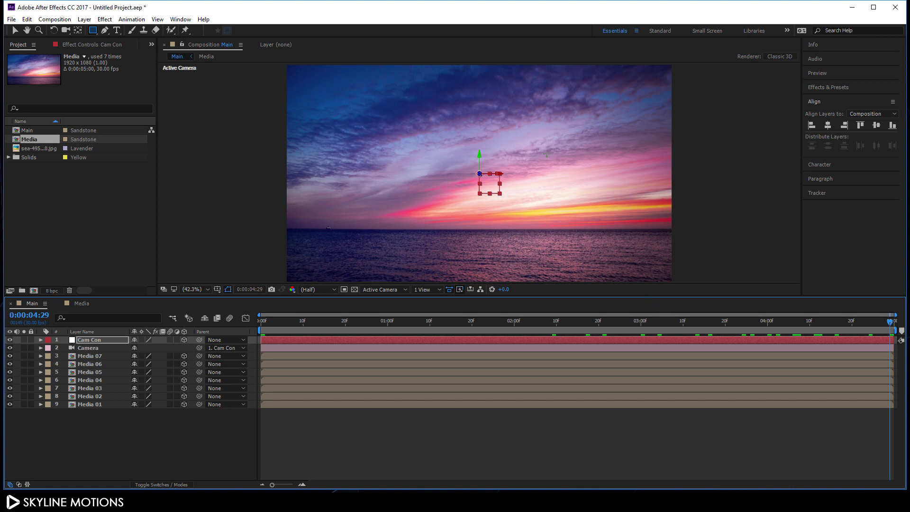
drag(81, 425, 99, 360)
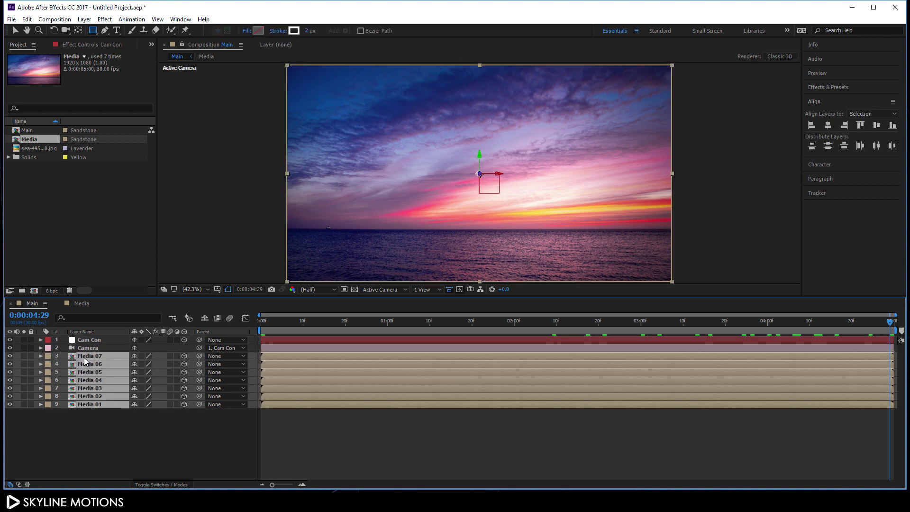
key(p)
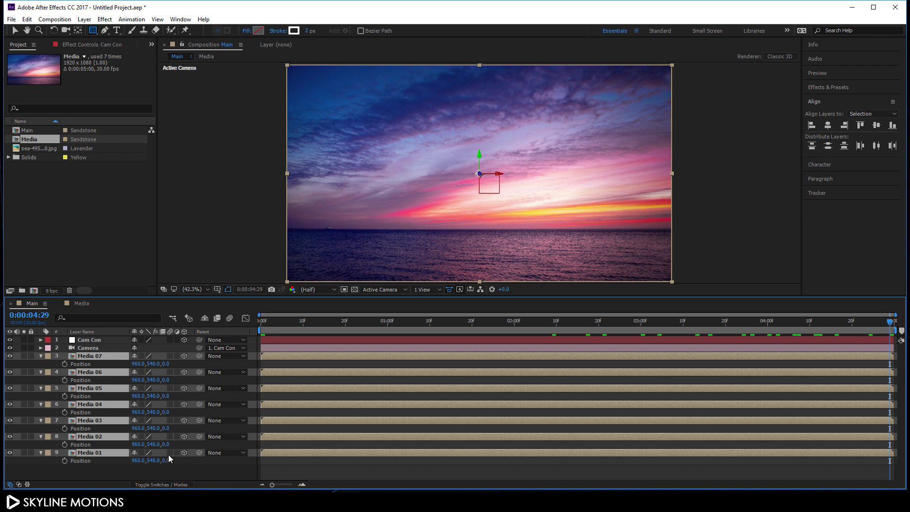
click(176, 465)
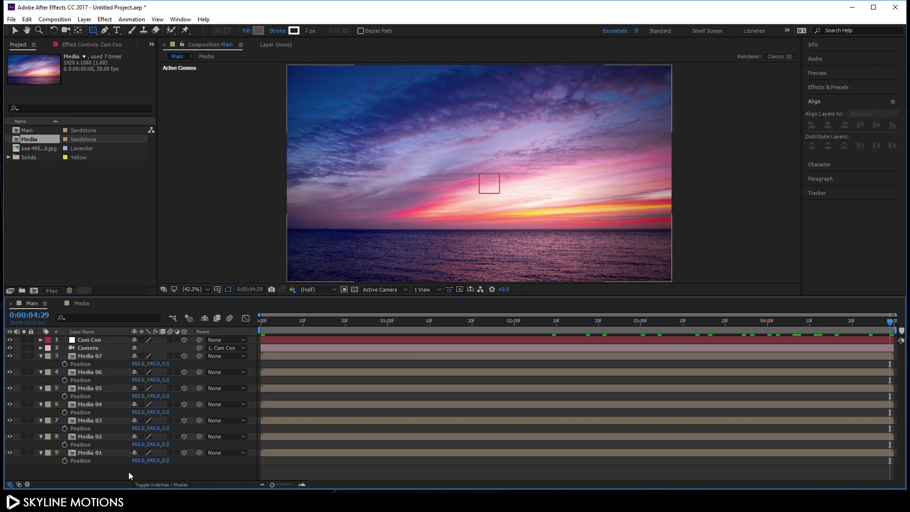
Set the Z position of Media 01 to 28000.
click(95, 454)
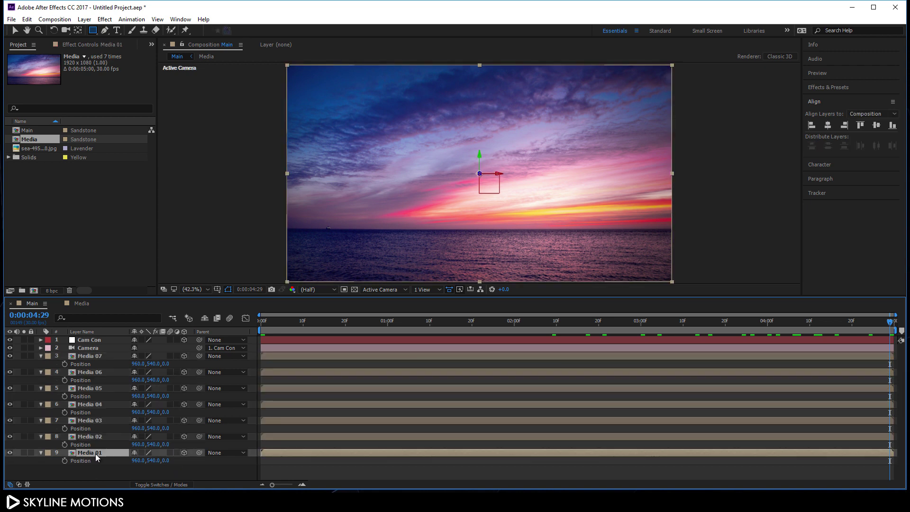
click(164, 465)
text(58)
key(Return)
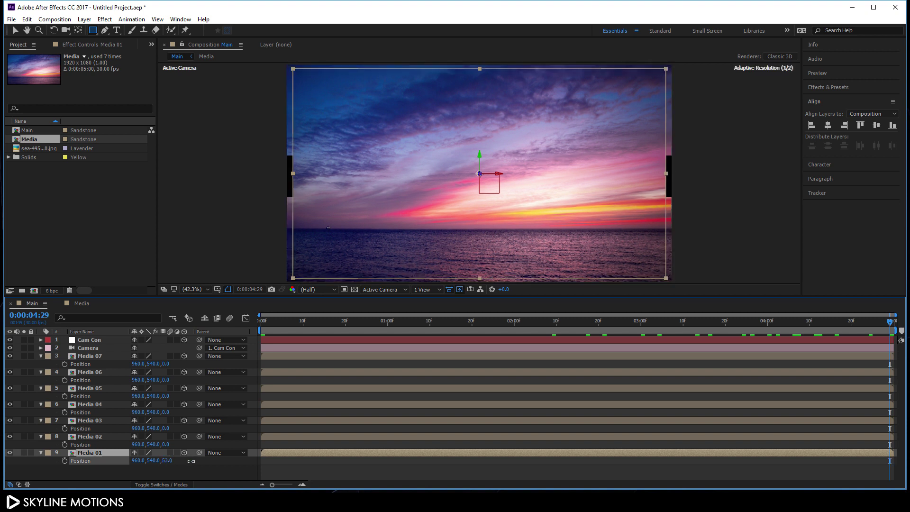
text(2)
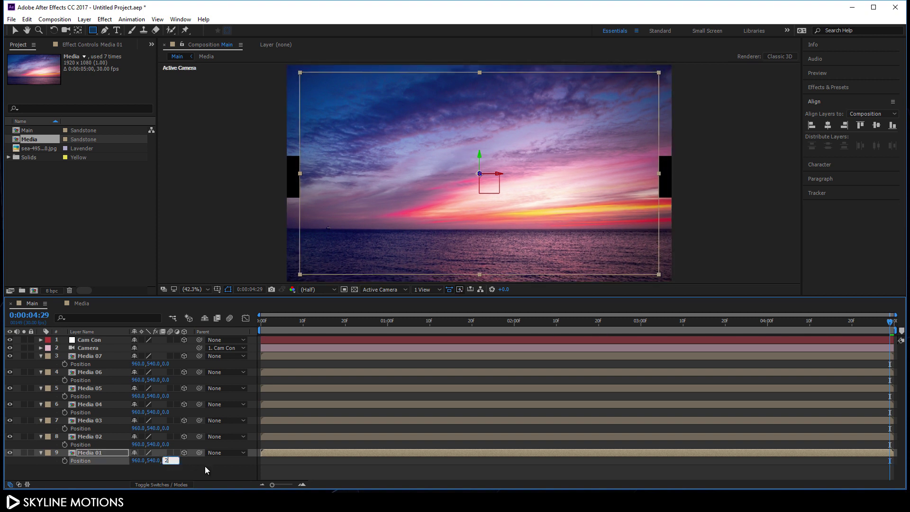
text(8000)
key(Return)
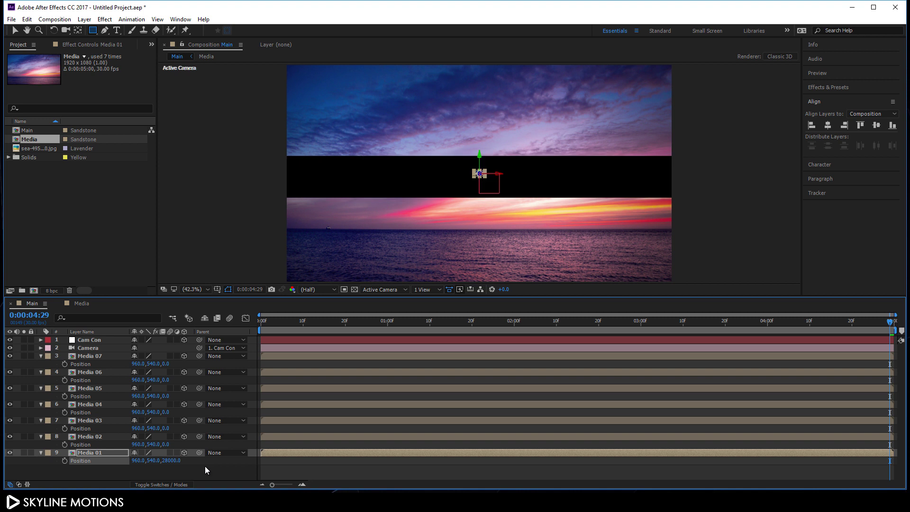
Set the Z position of Media 02 to 24000 and of Media 03 to 20000.
click(167, 444)
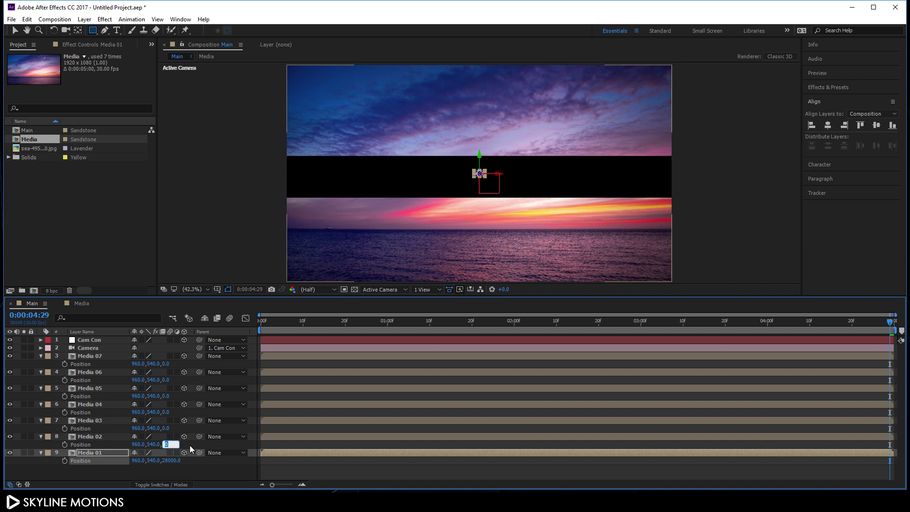
text(24000)
key(Return)
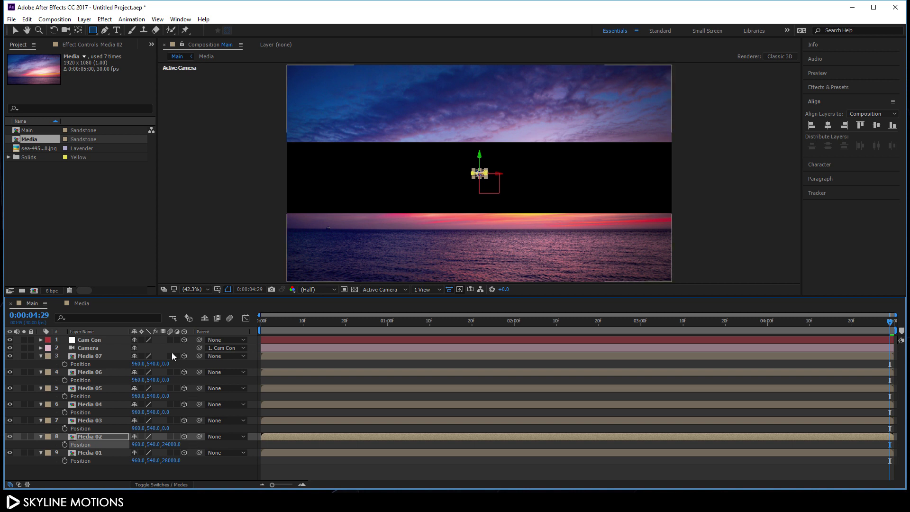
click(167, 428)
text(20000)
key(Return)
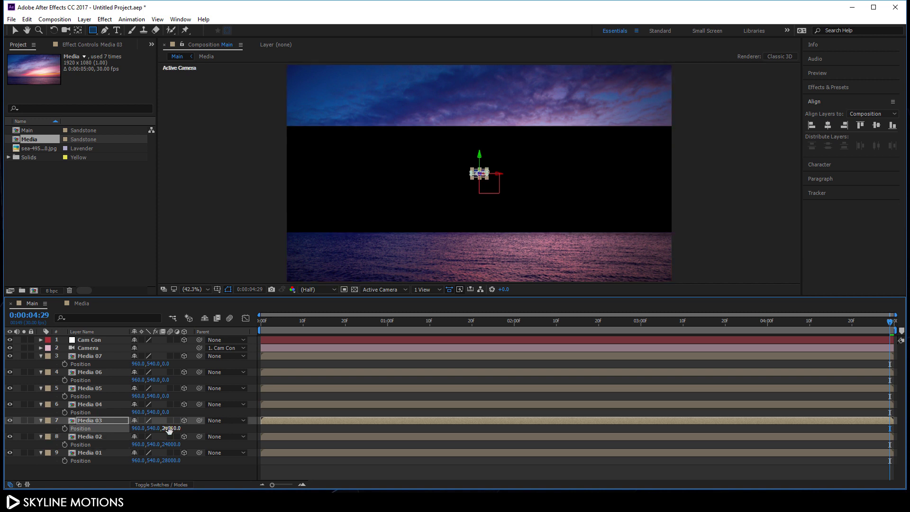
Set the Z position of Media 04 to 16000 and of Media 05 to 12000.
click(166, 412)
text(16000)
key(Return)
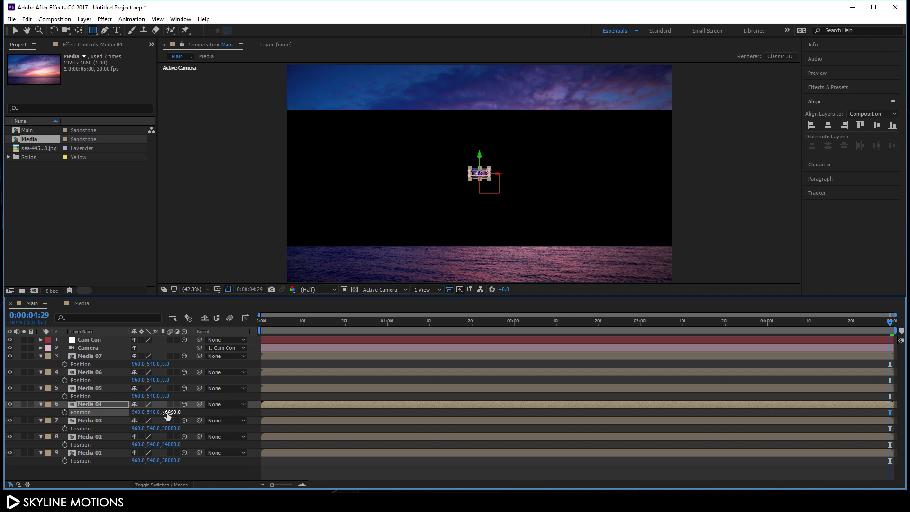
click(166, 396)
text(12000)
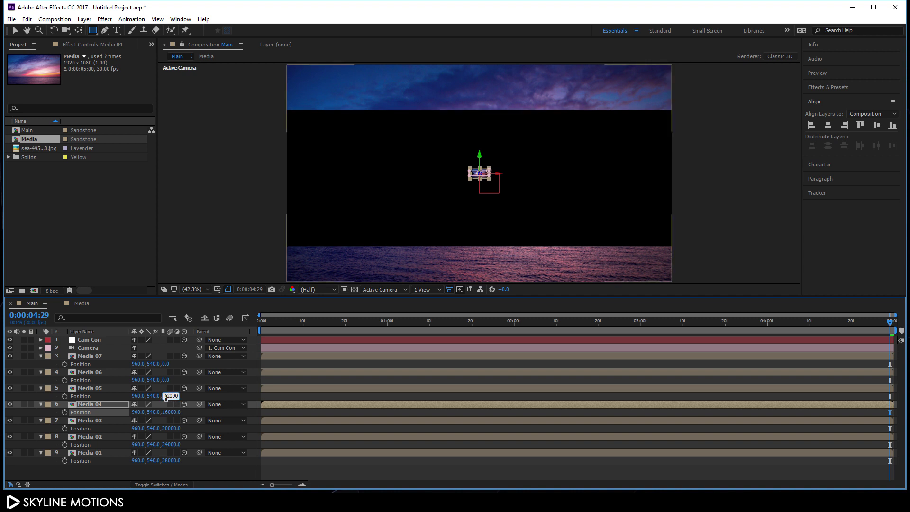
key(Return)
Set the Z position of Media 06 to 8000 and of Media 07 to 4000.
click(166, 380)
text(8000)
key(Return)
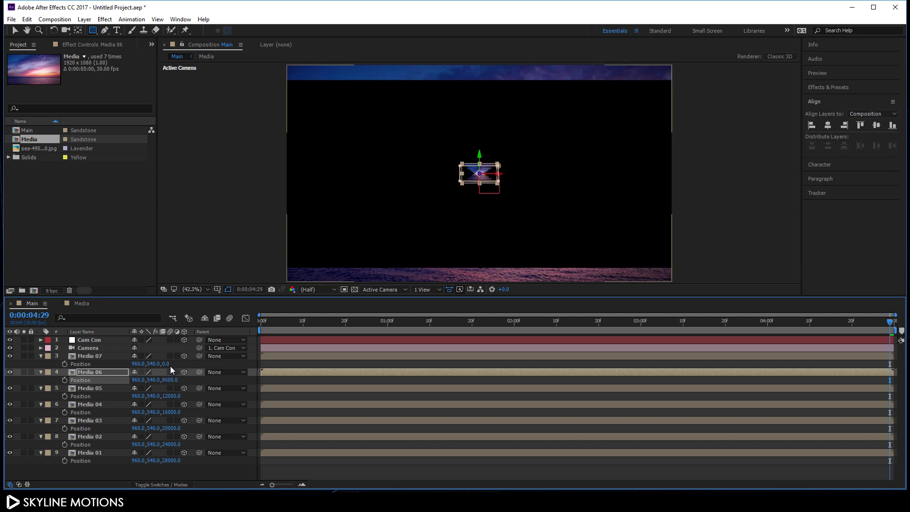
click(166, 363)
text(4000)
key(Return)
Reveal the Scale property of all Media layers and scale Media 01 to 3653% so it fills the frame.
drag(88, 472, 97, 360)
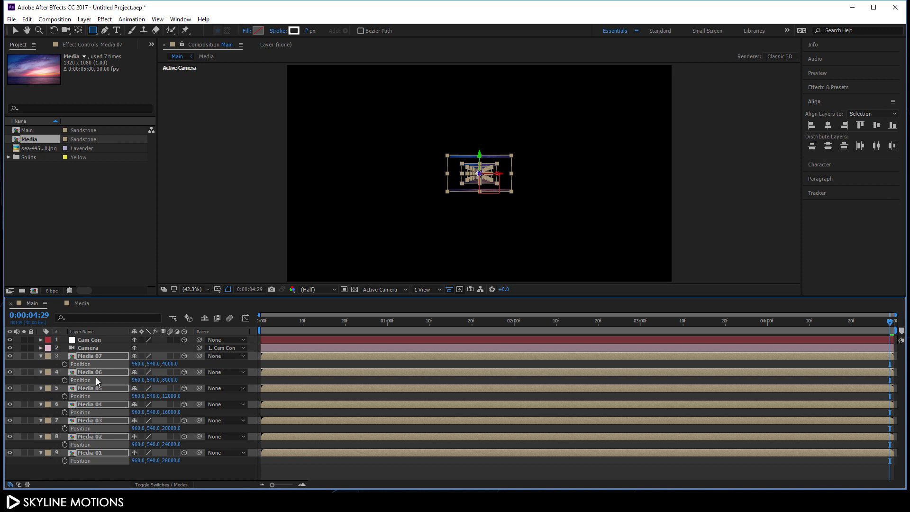
key(s)
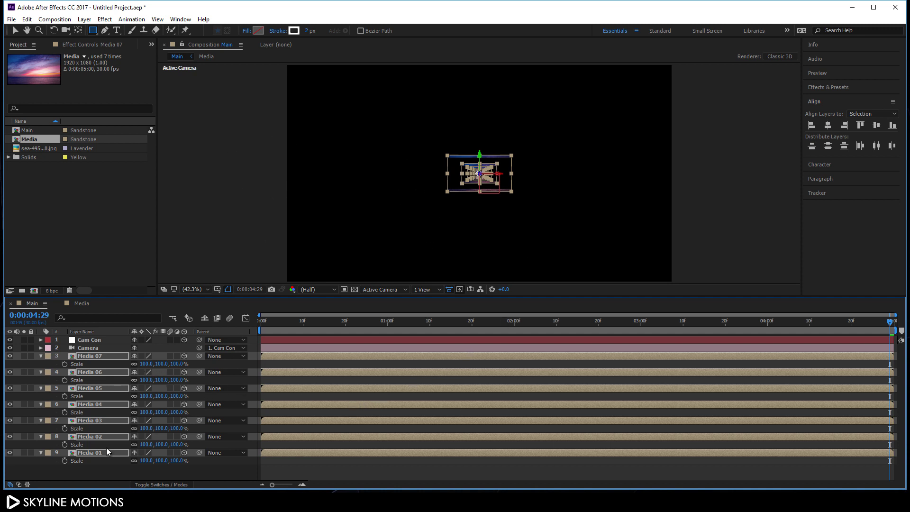
click(96, 466)
click(91, 452)
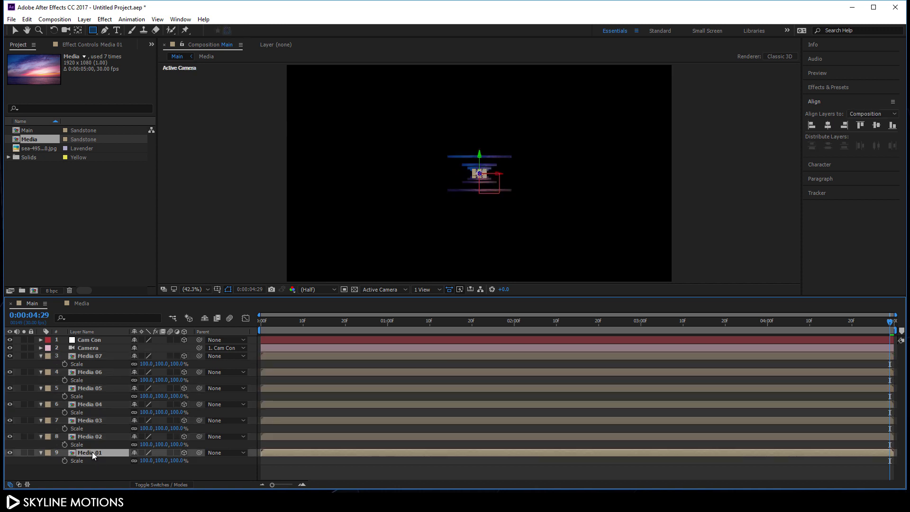
drag(173, 465, 908, 435)
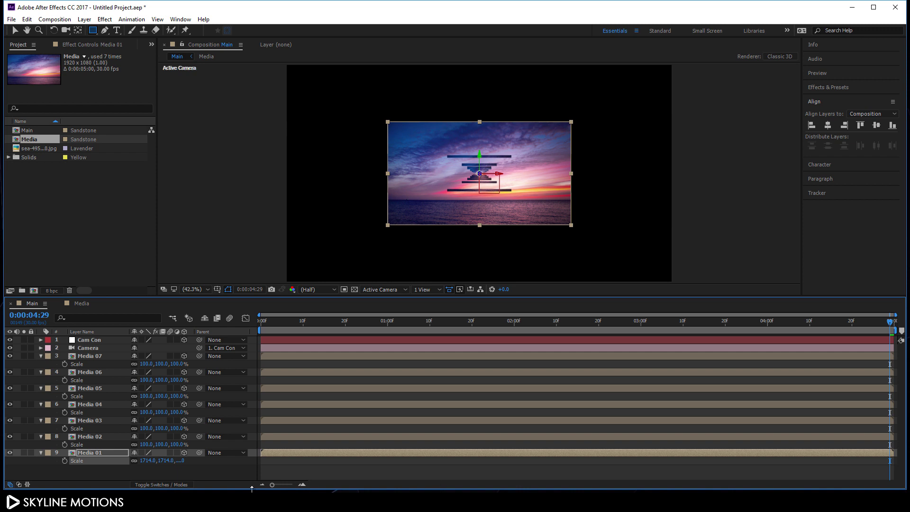
drag(178, 460, 376, 471)
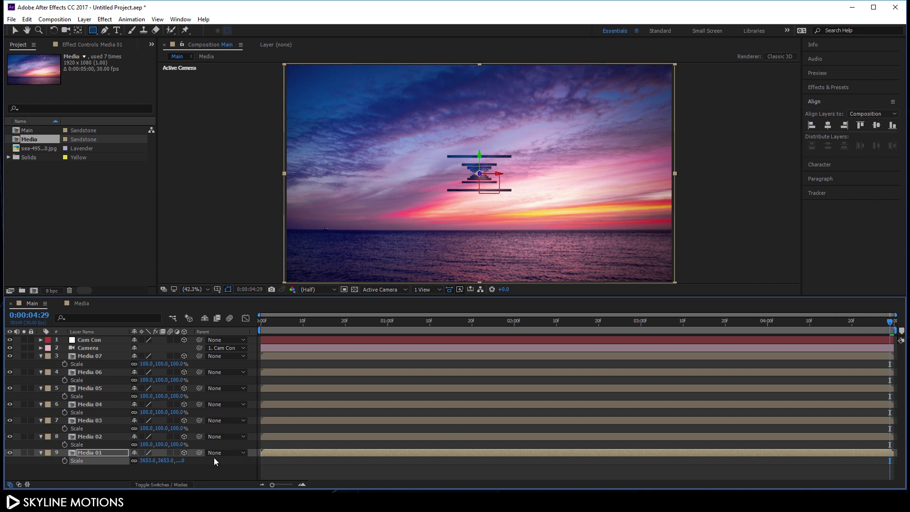
Scale Media 02 to 3135%, Media 03 to 2640%, Media 04 to 2135%, Media 05 to 1615%, Media 06 to 1116%, and Media 07 to 608%.
drag(177, 445, 637, 444)
drag(176, 412, 616, 412)
drag(176, 396, 616, 396)
drag(177, 379, 432, 377)
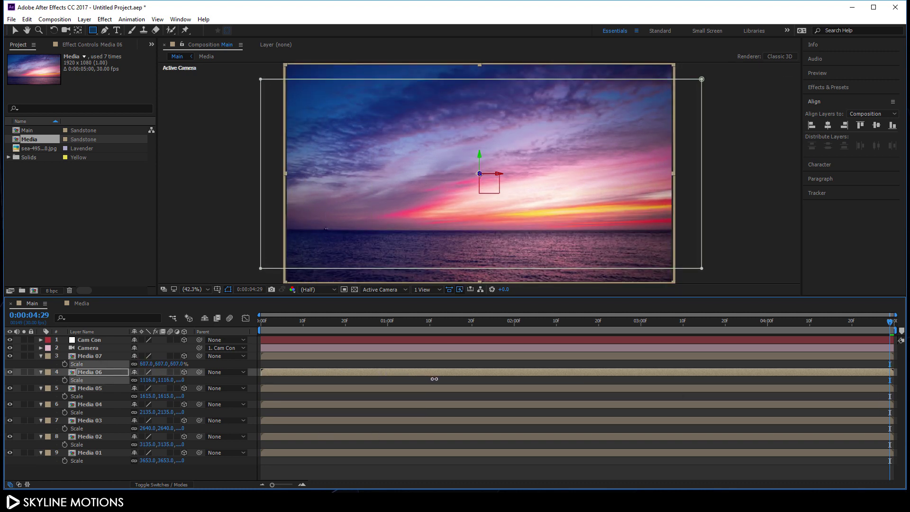
key(ctrl+Up)
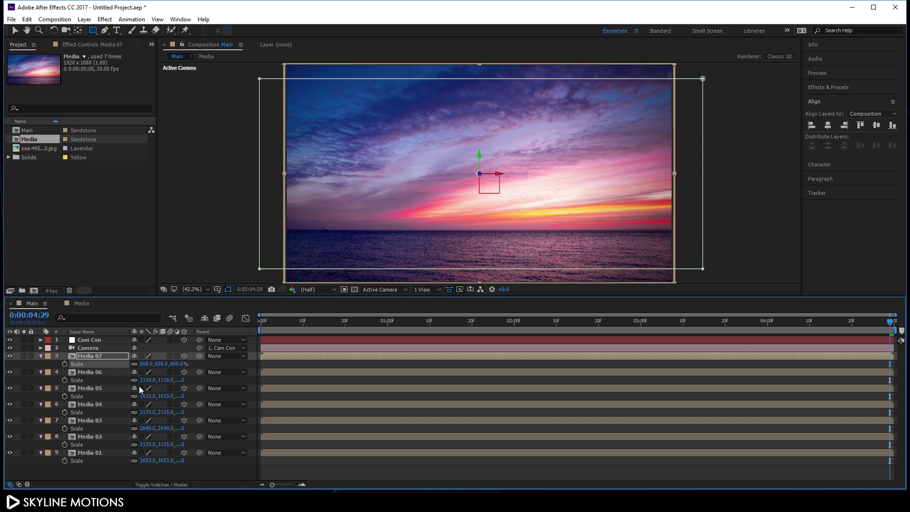
Reveal the mask properties of all Media layers and set Mask Feather to 100 pixels on Media 07 and Media 06.
mouse_move(84, 458)
mouse_down()
mouse_move(101, 438)
mouse_move(103, 359)
mouse_up()
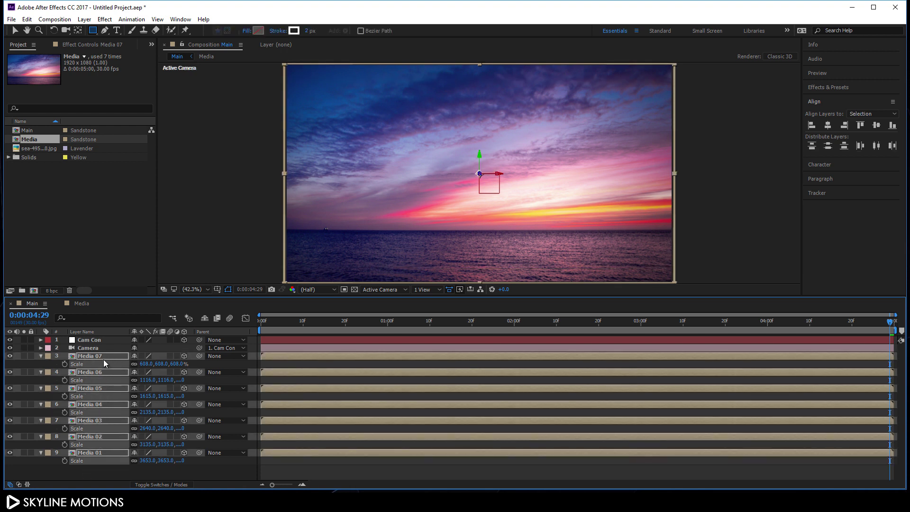
key(s)
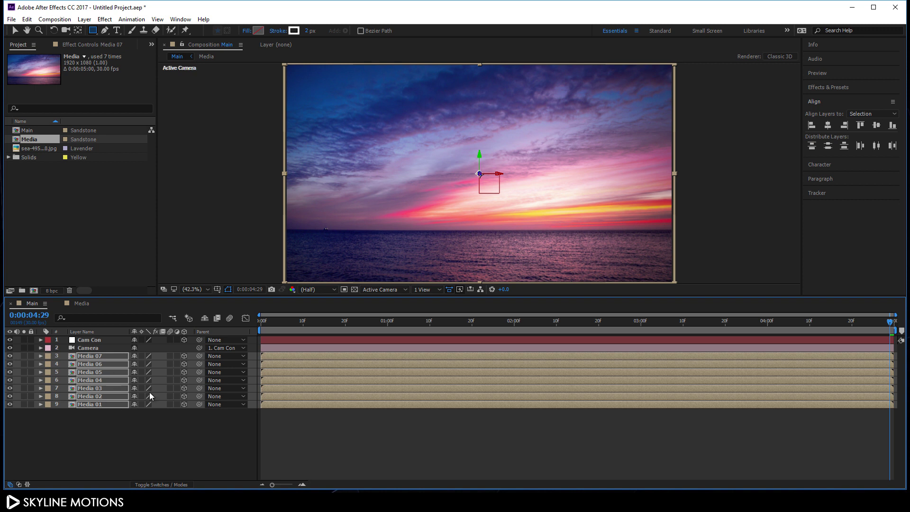
key(m)
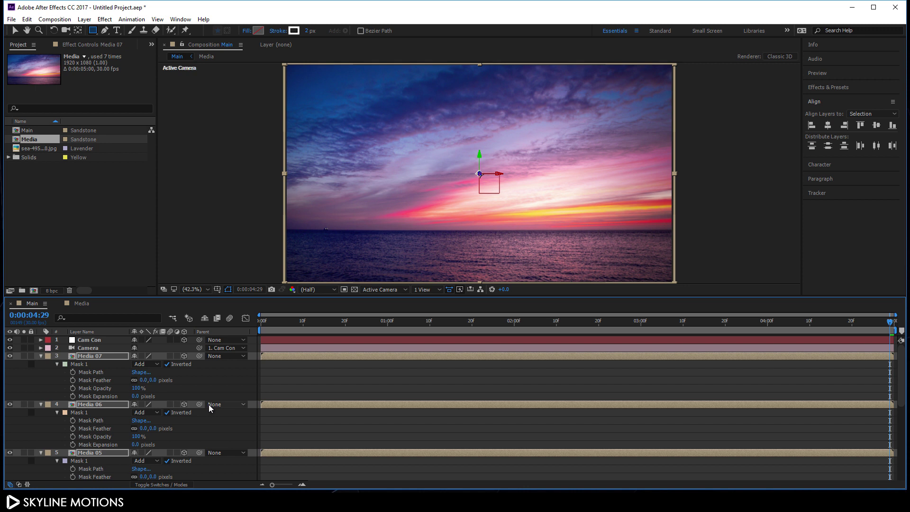
click(154, 381)
text(100)
key(Return)
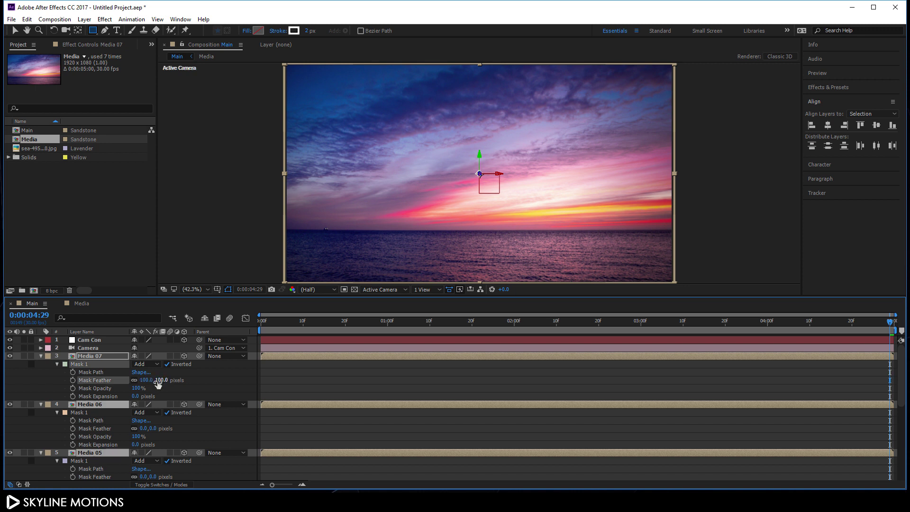
click(154, 429)
text(100)
key(Return)
Set the Mask Feather of Media 05 and Media 04 to 100 pixels.
scroll(154, 432, down, 1)
click(157, 453)
text(100)
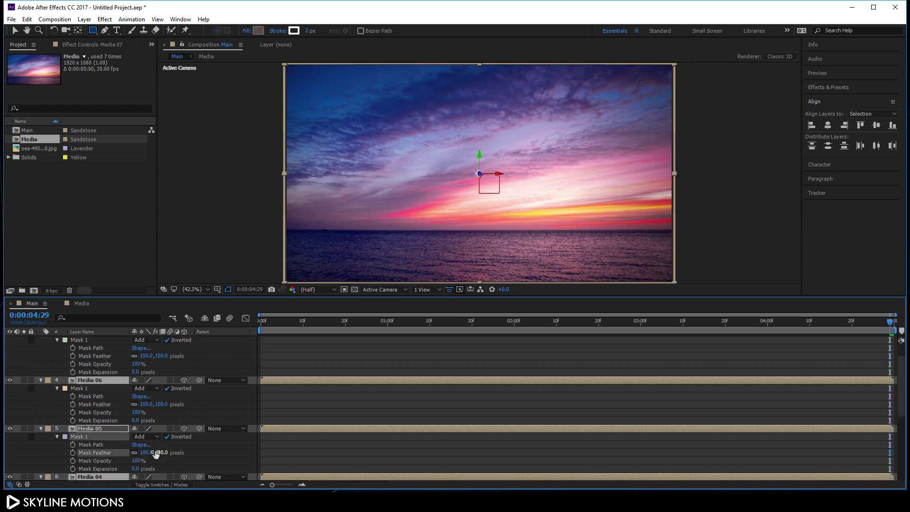
key(Return)
scroll(192, 453, down, 1)
click(155, 476)
text(100)
Set the Mask Feather of Media 03 and Media 02 to 100 pixels.
scroll(155, 470, down, 3)
click(153, 452)
text(100)
key(Return)
scroll(209, 436, down, 1)
click(155, 453)
text(100)
key(Return)
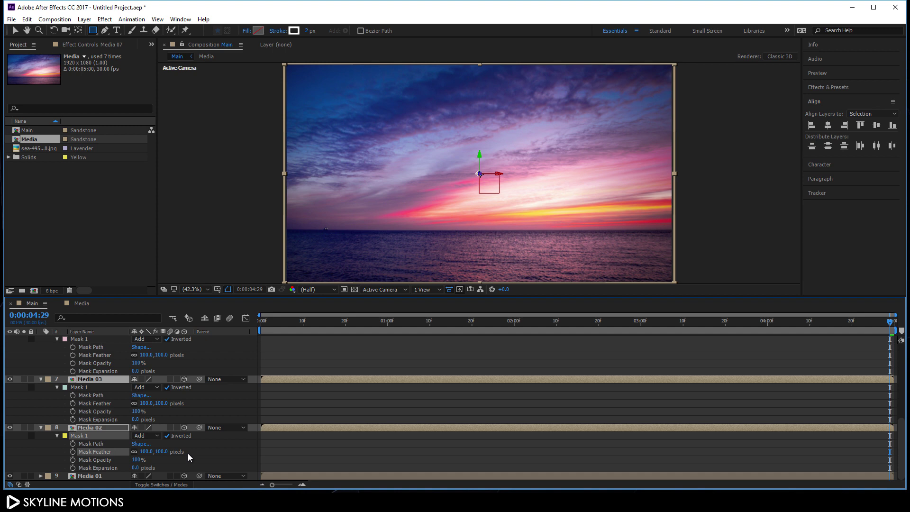
Collapse and deselect the Media layers, then scrub through the timeline to preview the camera move, ending at 0:00:04:29.
scroll(188, 453, up, 3)
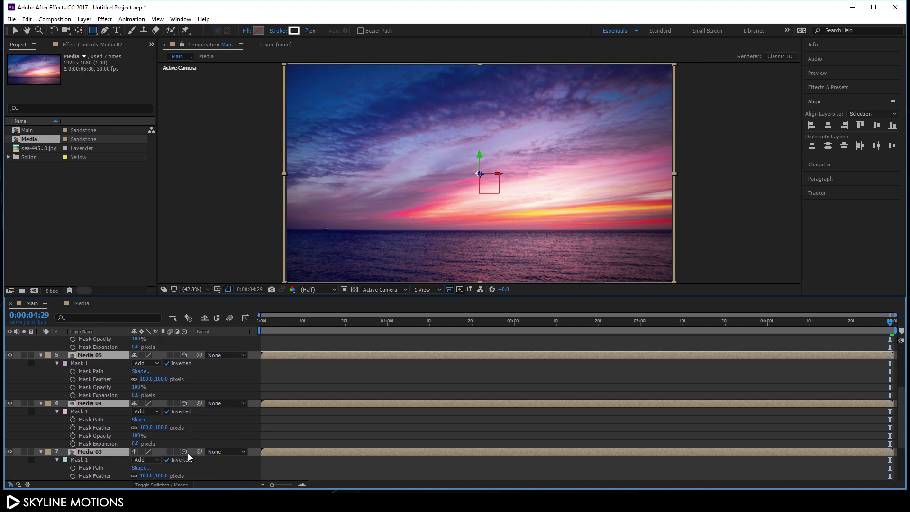
key(ctrl+grave)
click(189, 458)
drag(316, 330, 894, 363)
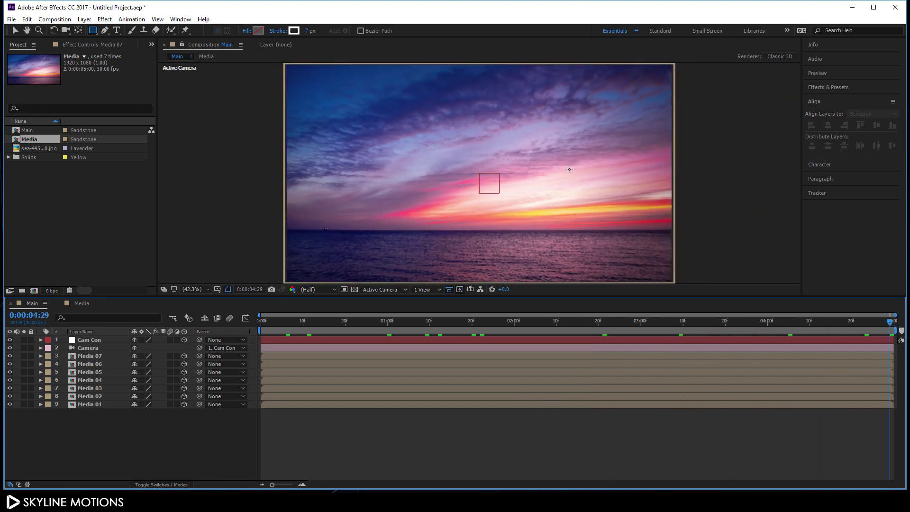
Add a two-line text layer reading PARALLAX SLIDESHOW near the centre of the composition.
click(117, 31)
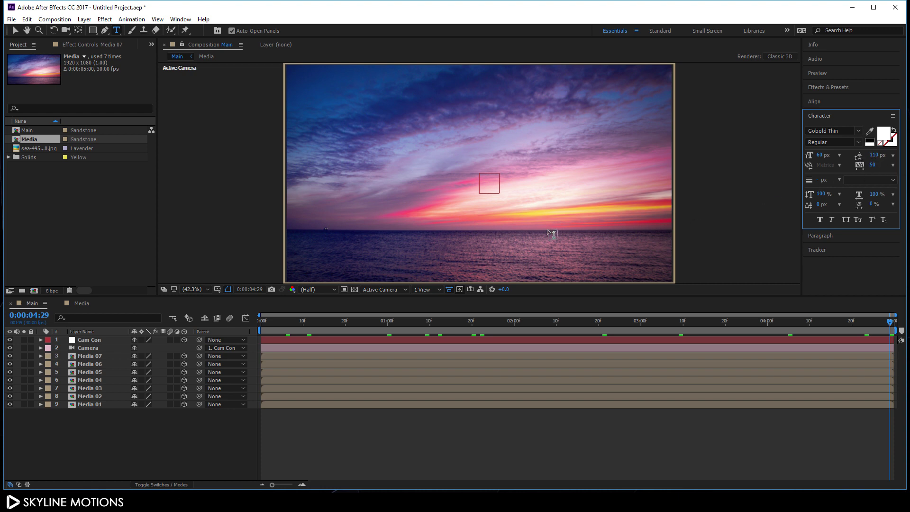
click(462, 173)
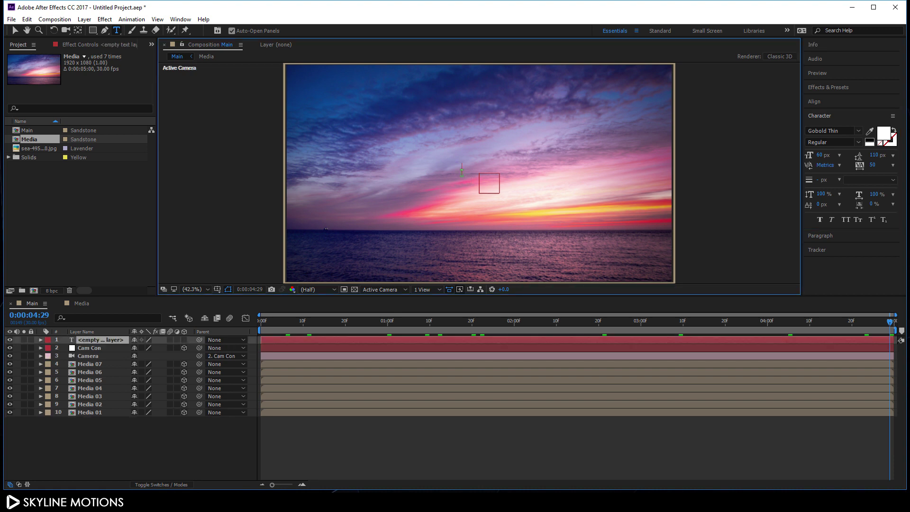
text(PARALLAX )
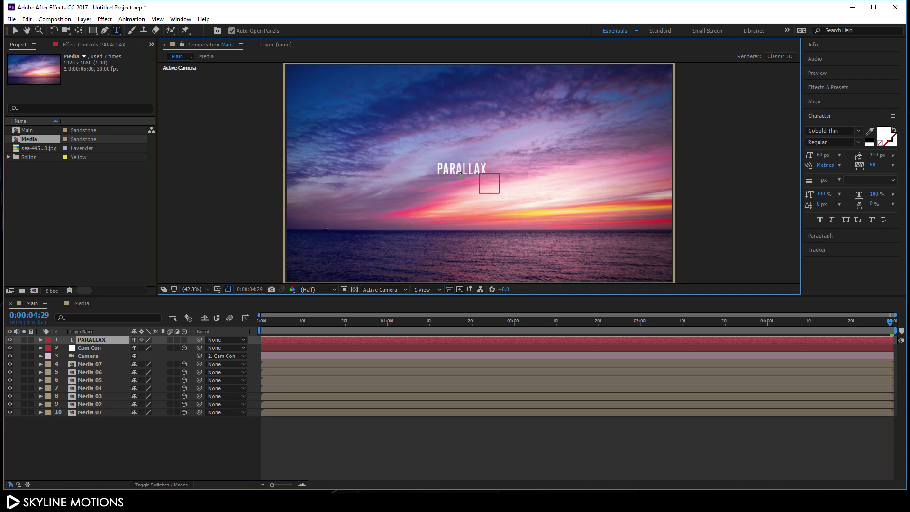
text(SLIDESHOW)
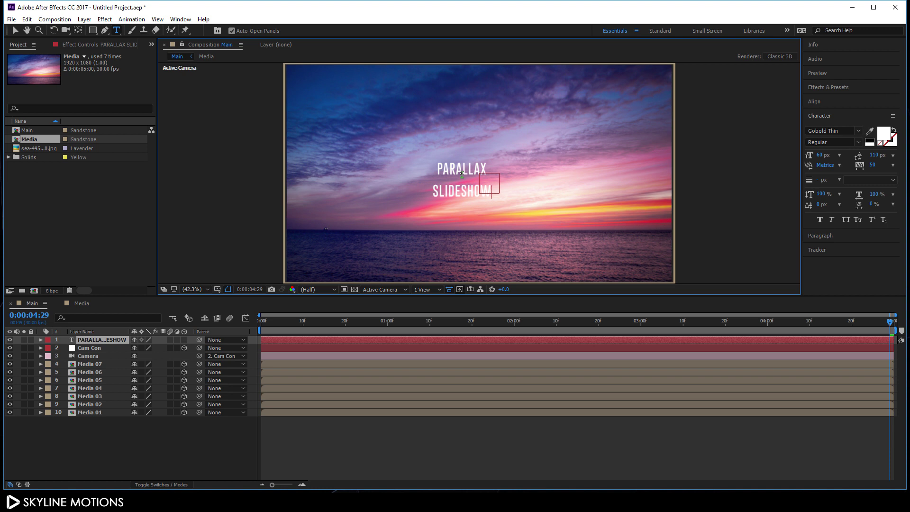
Set the font size of the word SLIDESHOW to 100 px and finish editing the text.
drag(431, 193, 522, 189)
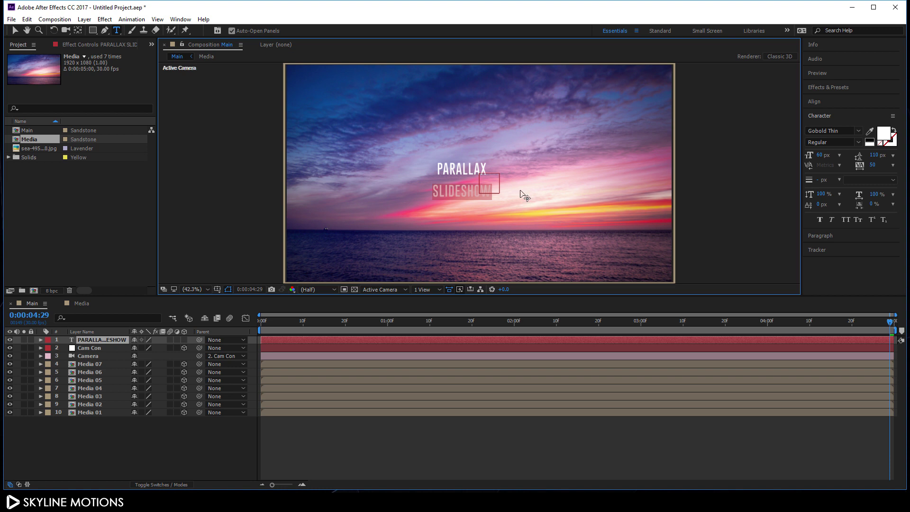
drag(821, 159, 821, 160)
text(100)
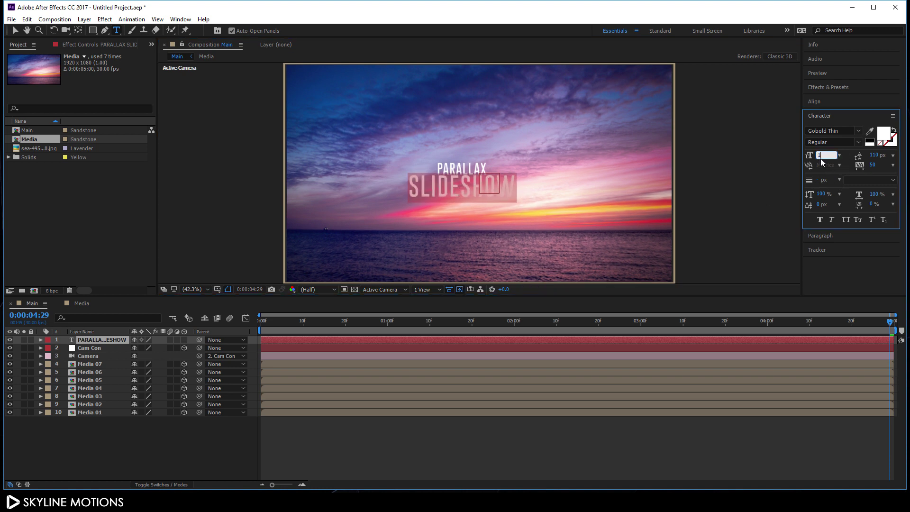
key(Return)
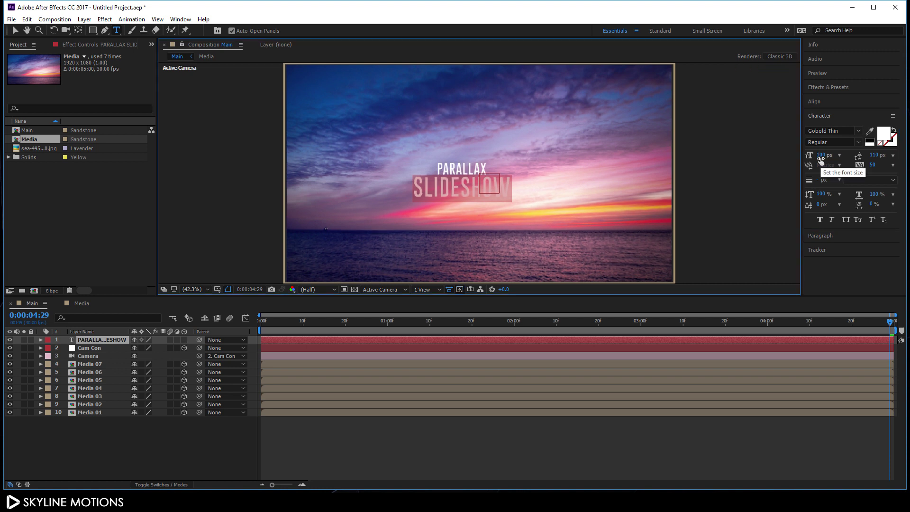
click(119, 431)
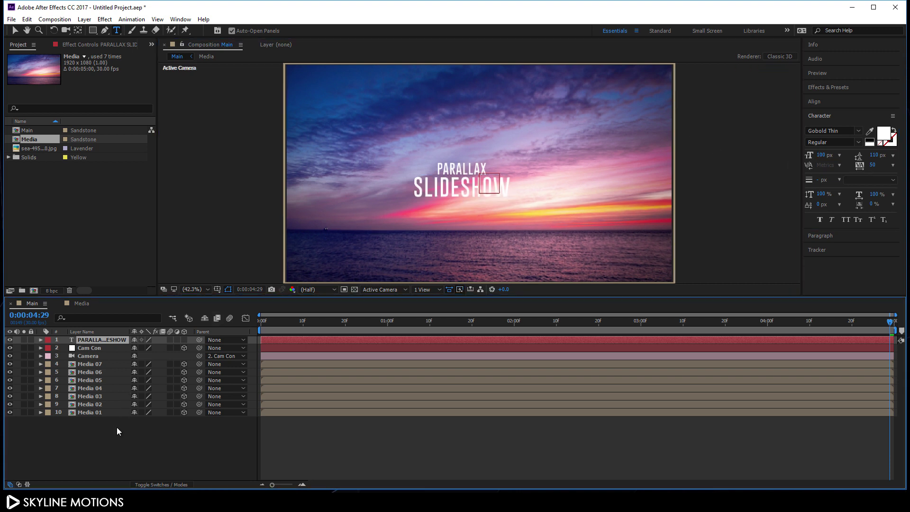
Center the PARALLAX SLIDESHOW text layer horizontally in the composition.
click(101, 340)
click(826, 101)
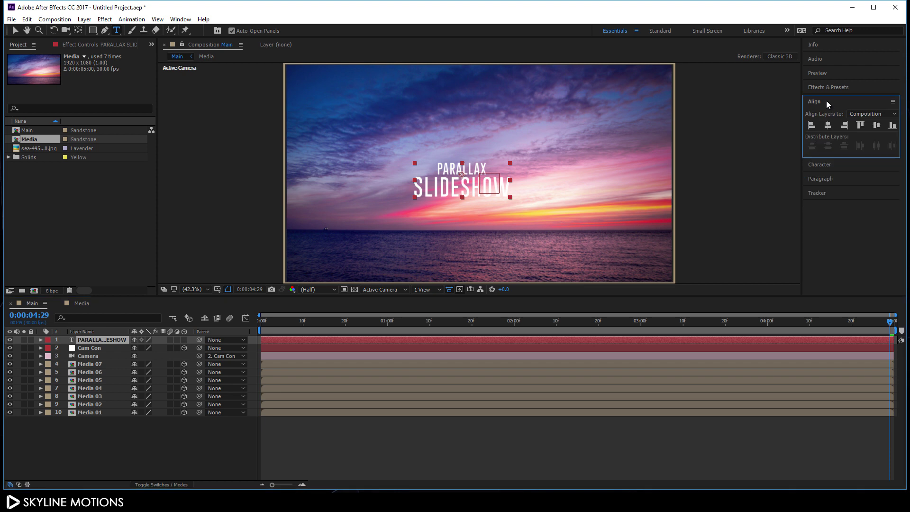
click(828, 128)
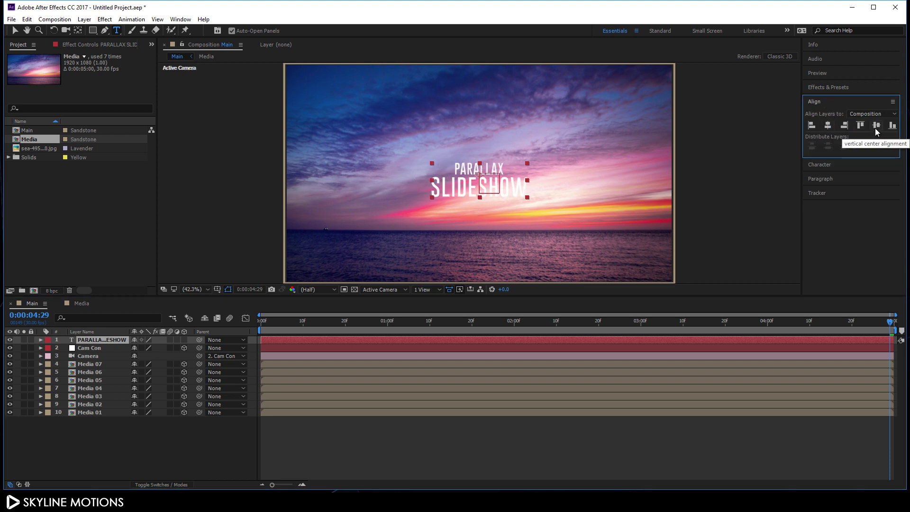
Center the PARALLAX SLIDESHOW text layer vertically in the composition and add a Tracking animator to it.
click(876, 129)
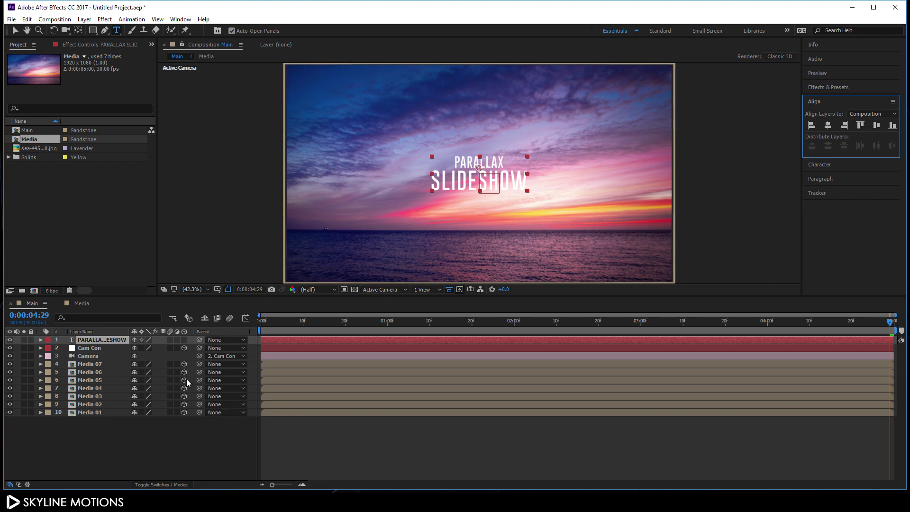
click(41, 340)
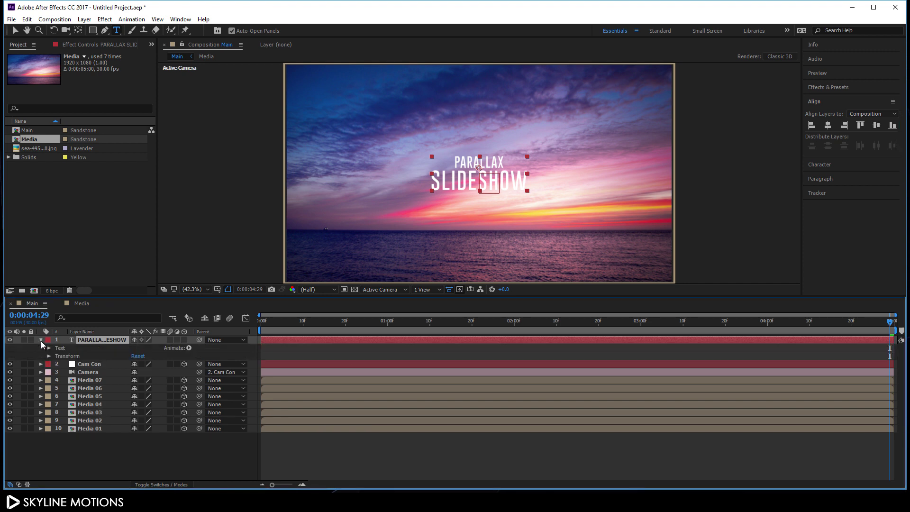
click(188, 348)
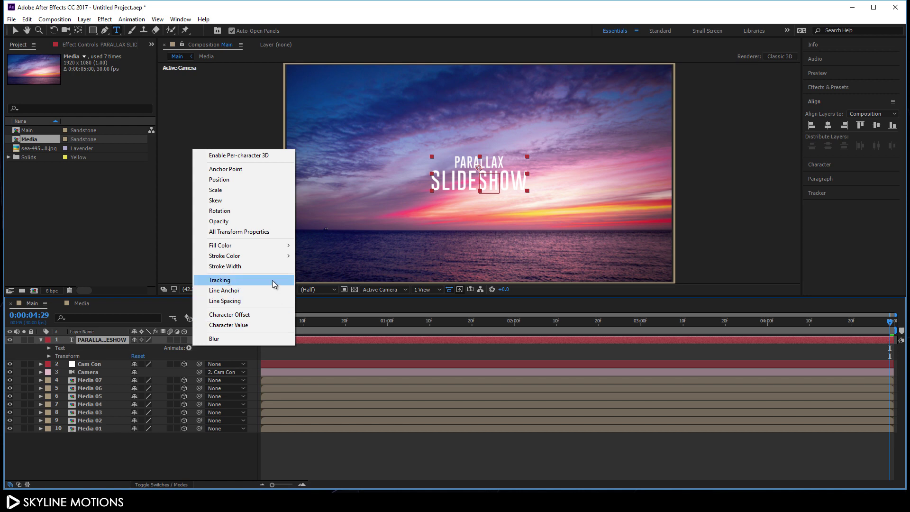
click(228, 280)
click(188, 404)
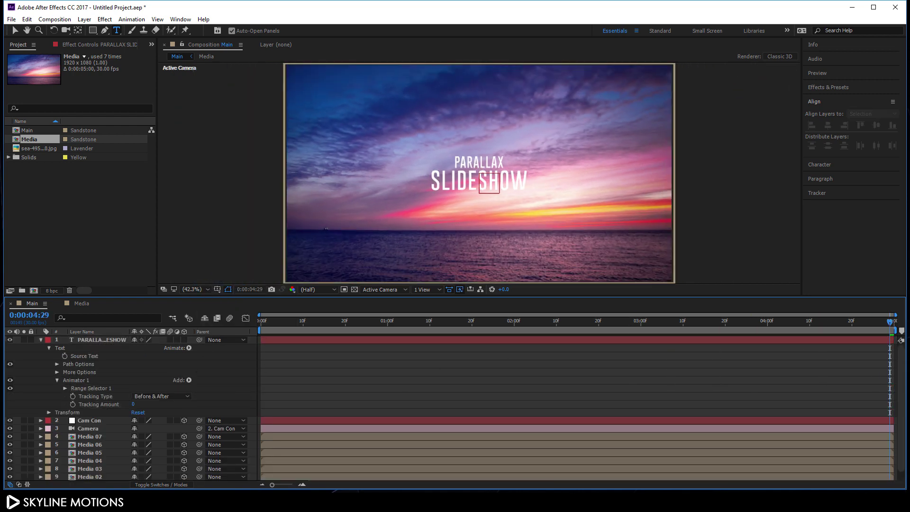
Keyframe the title's Tracking Amount at 0:00:04:29 with a value of 10.
click(73, 405)
click(133, 405)
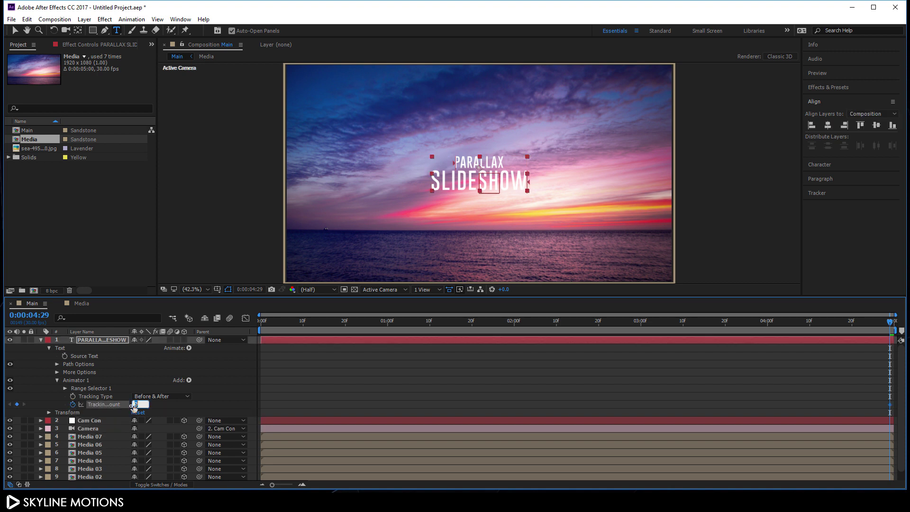
key(Return)
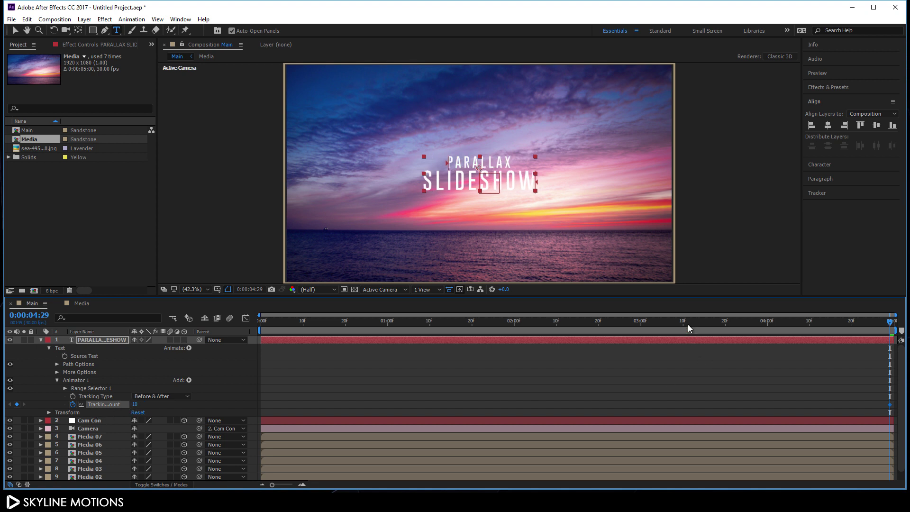
Keyframe the title's Tracking Amount at 50 at 0:00:01:00 and play back the animation.
drag(688, 326, 381, 334)
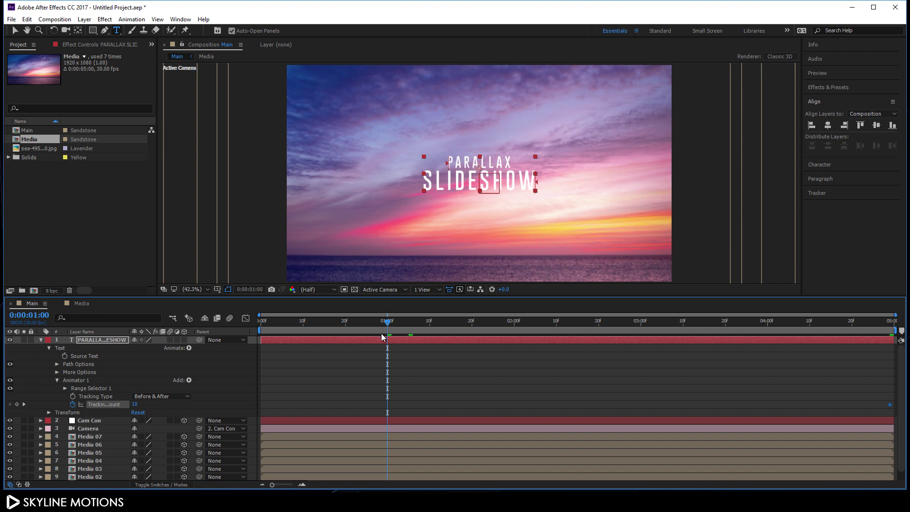
click(135, 404)
key(BackSpace)
text(23)
key(Return)
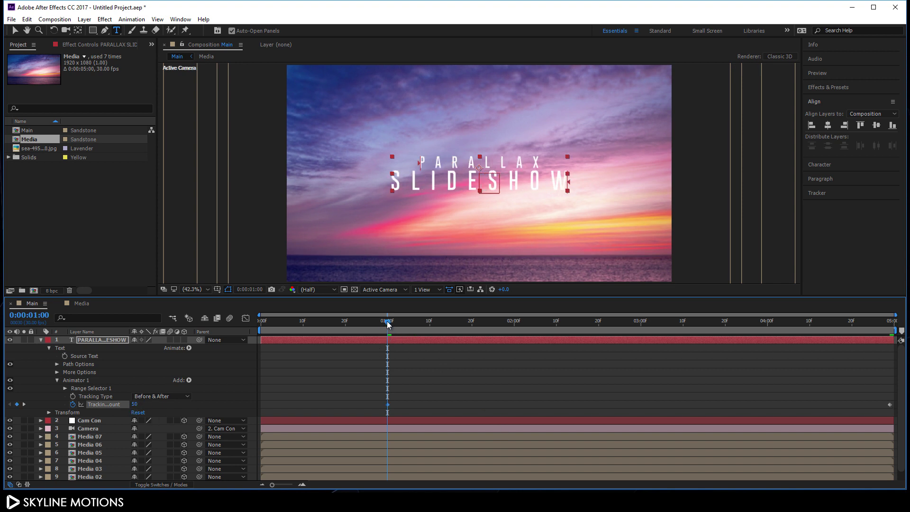
key(space)
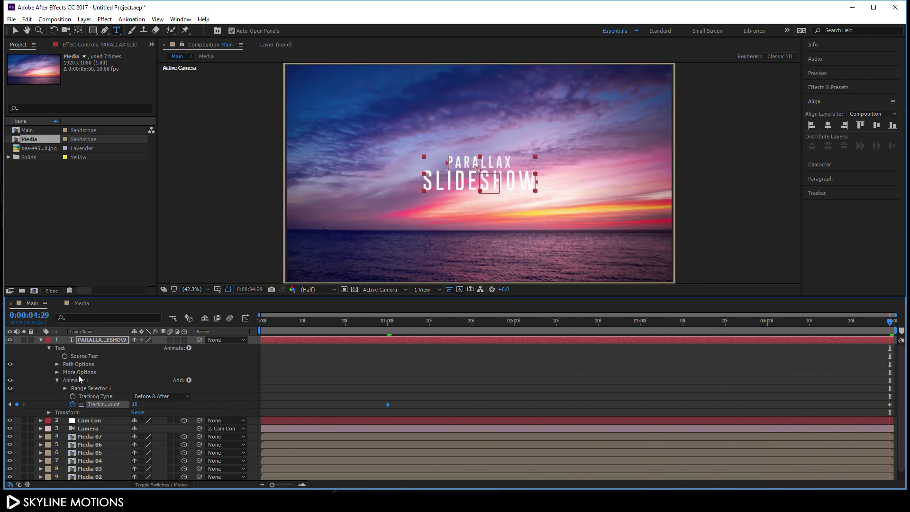
Add a separate Opacity animator to the title text layer and set its opacity to 0%.
click(90, 339)
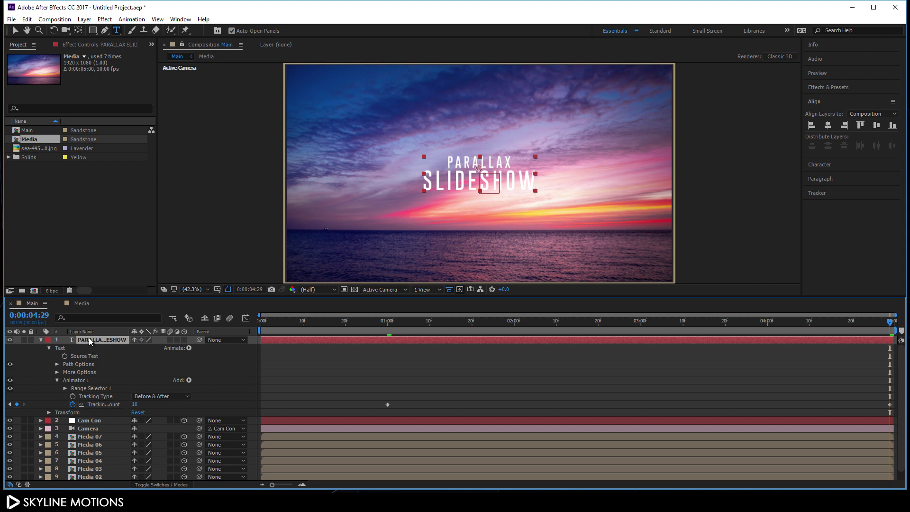
click(189, 348)
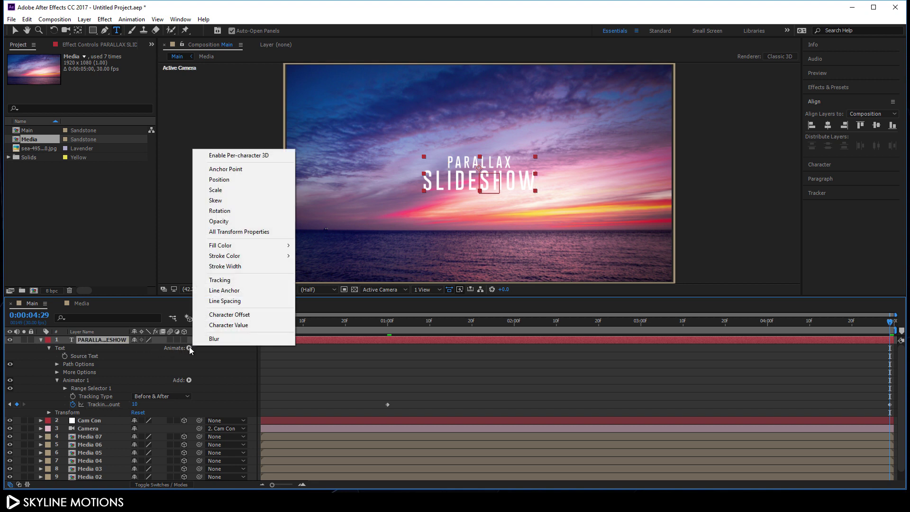
click(223, 225)
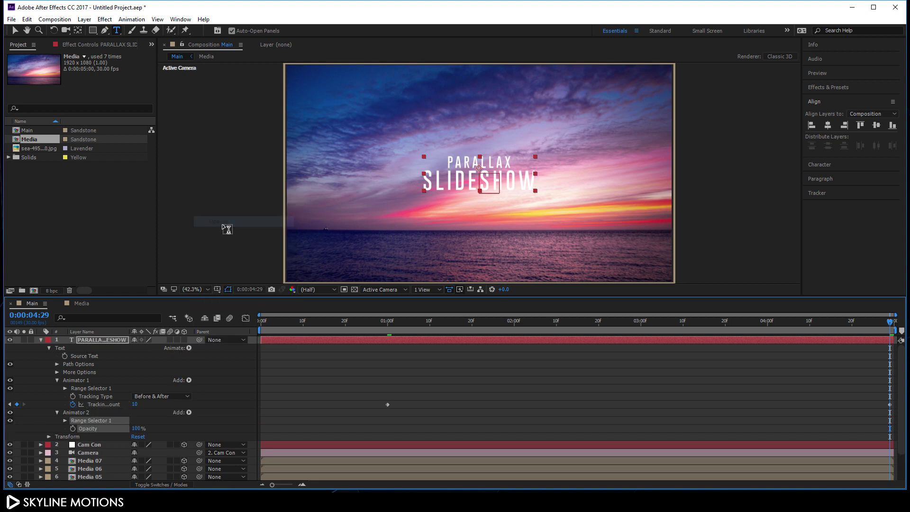
click(136, 429)
text(0)
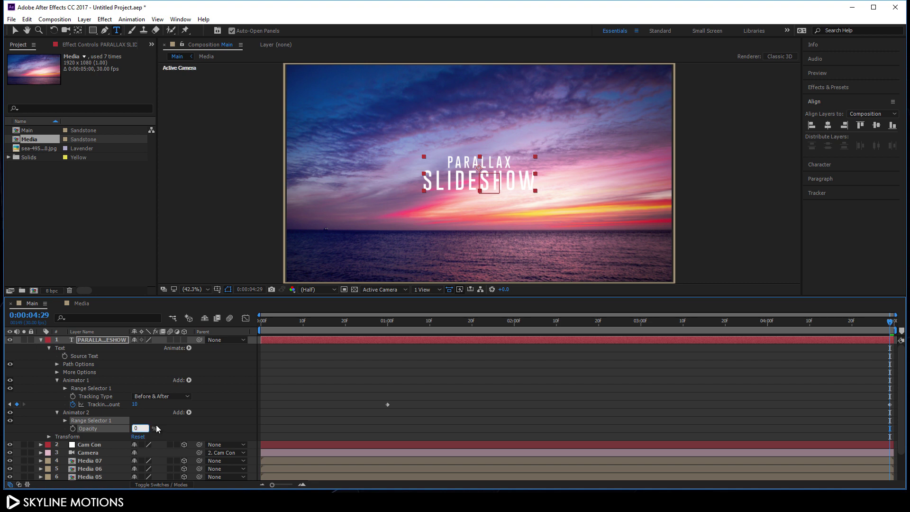
key(Return)
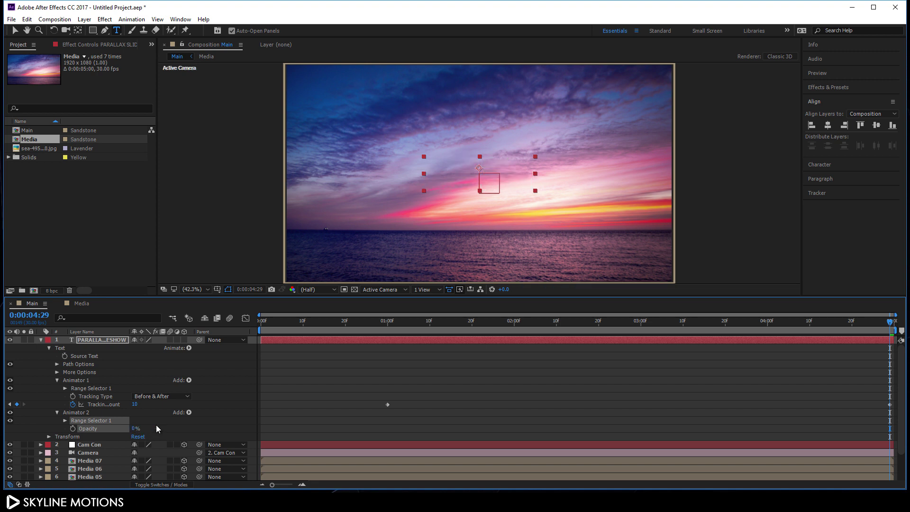
Keyframe the Start of the Opacity animator's range selector from 0% at 0:00:01:00 to 100% at 0:00:03:00.
click(390, 323)
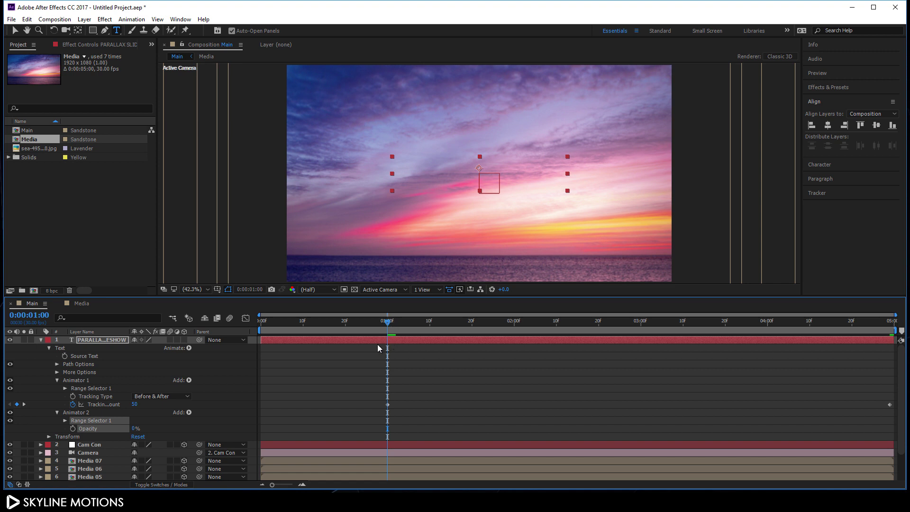
click(65, 421)
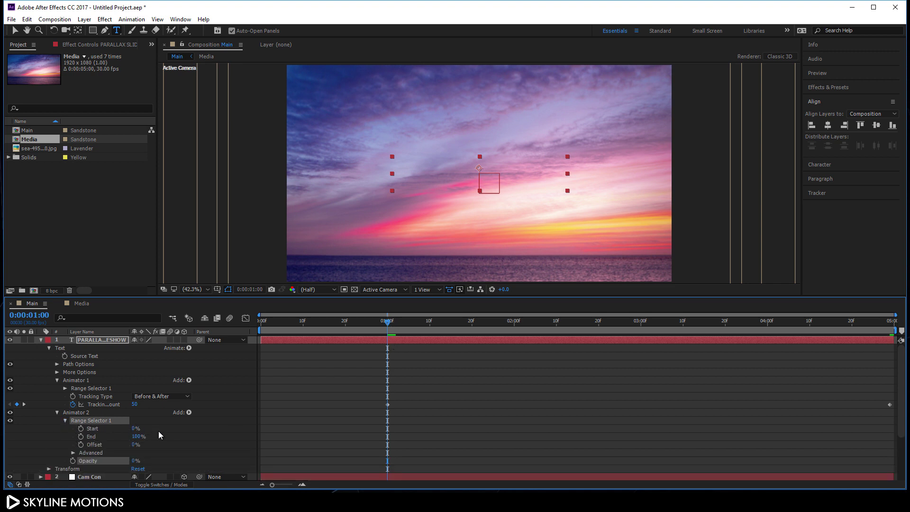
click(82, 430)
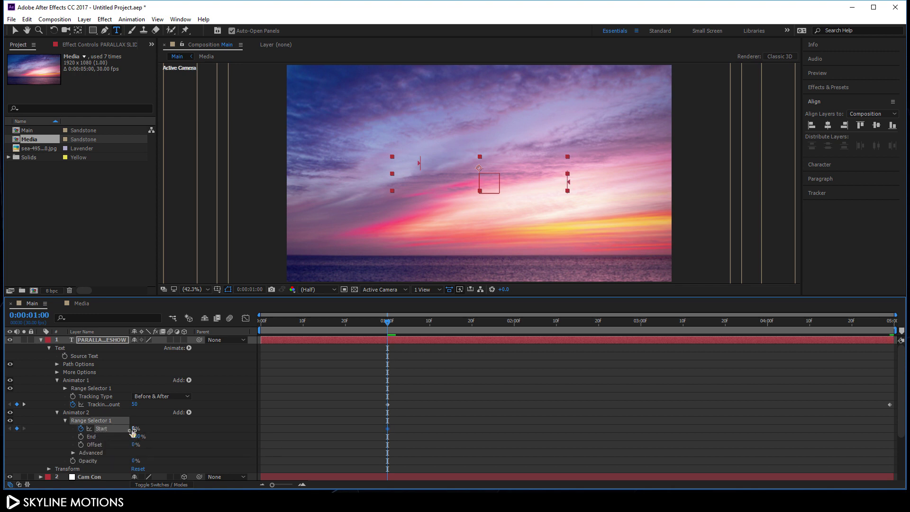
drag(430, 341, 643, 349)
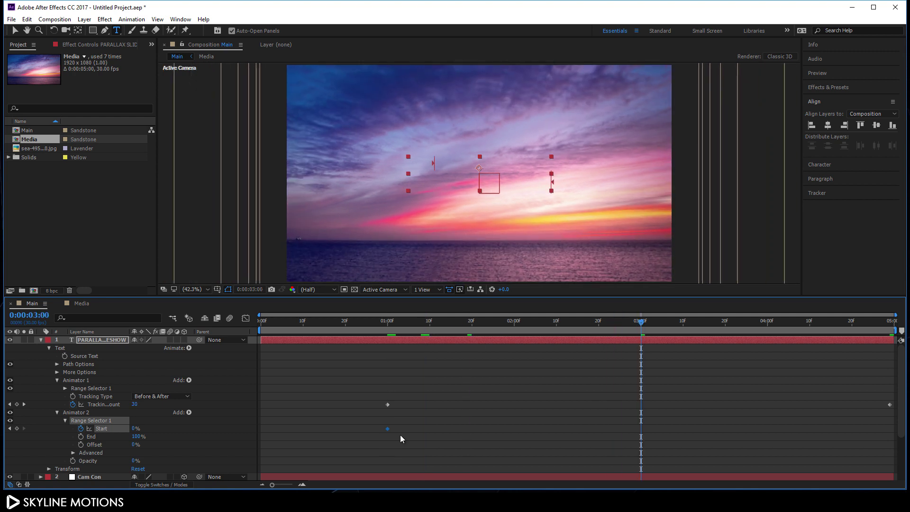
click(135, 429)
text(100)
key(Return)
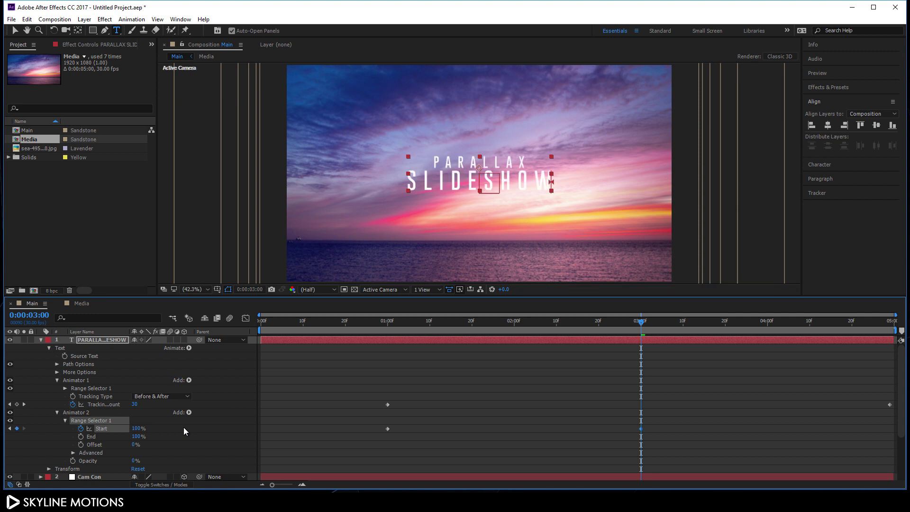
Scrub through the title animation to 0:00:04:29, and collapse and deselect the text layer.
drag(379, 326, 575, 389)
click(23, 404)
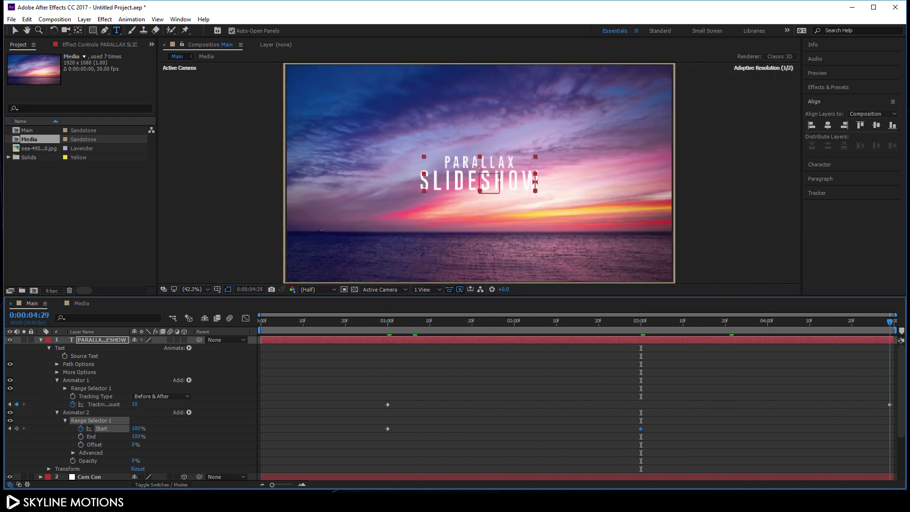
click(41, 339)
click(135, 439)
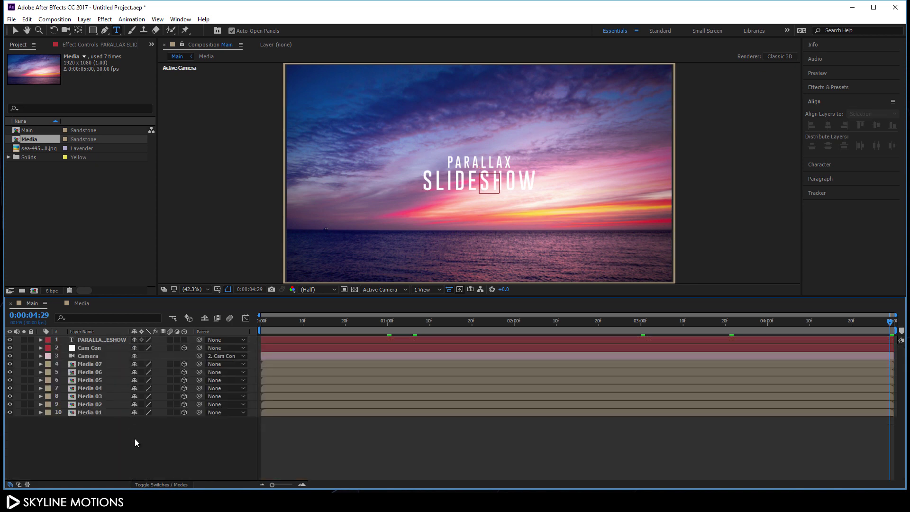
Draw a large circle outward from the composition's centre with the Ellipse tool as a new shape layer.
mouse_move(93, 30)
mouse_down()
mouse_move(95, 67)
mouse_move(141, 54)
mouse_up()
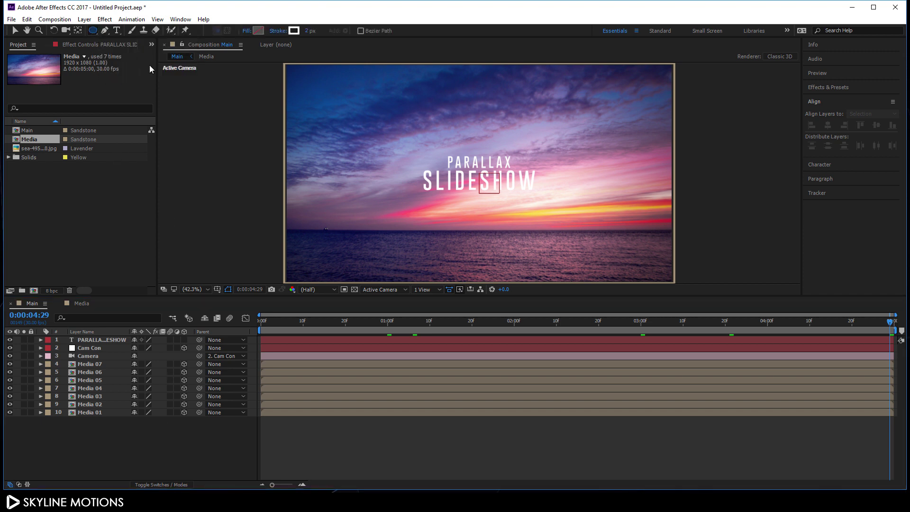
click(156, 454)
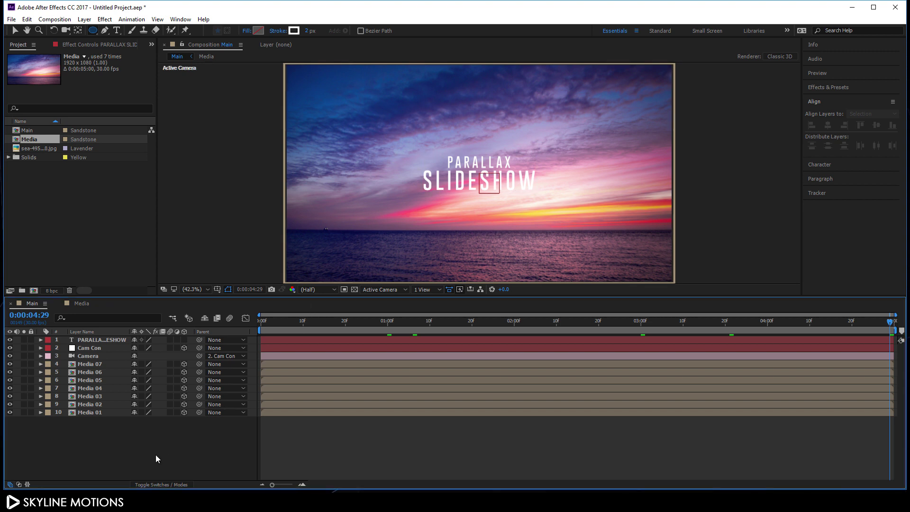
click(479, 174)
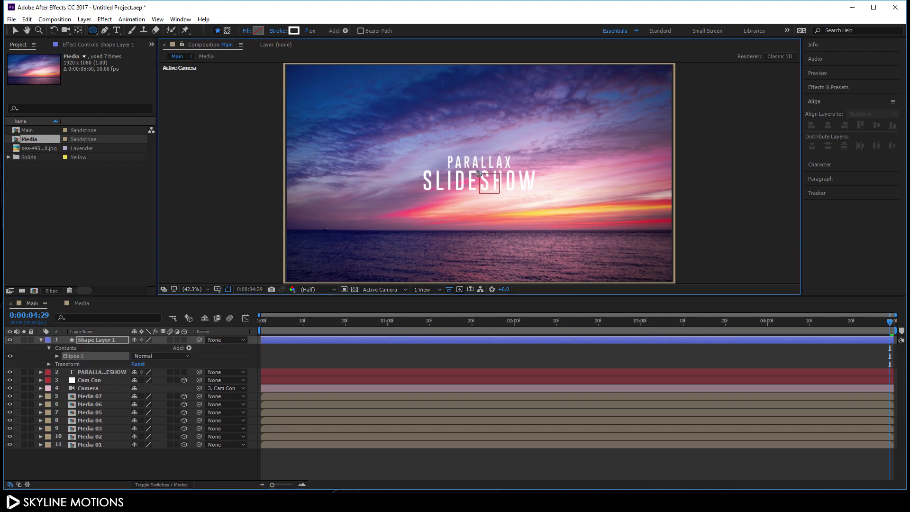
drag(479, 173, 629, 322)
Give the circle no fill and a white FFFFFF stroke 0.5 px wide.
click(247, 31)
click(406, 224)
click(440, 279)
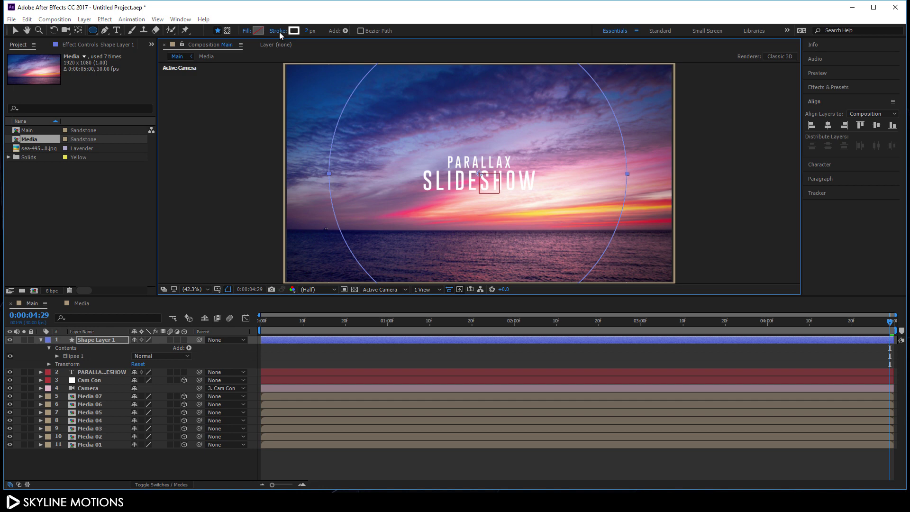
click(278, 31)
click(437, 280)
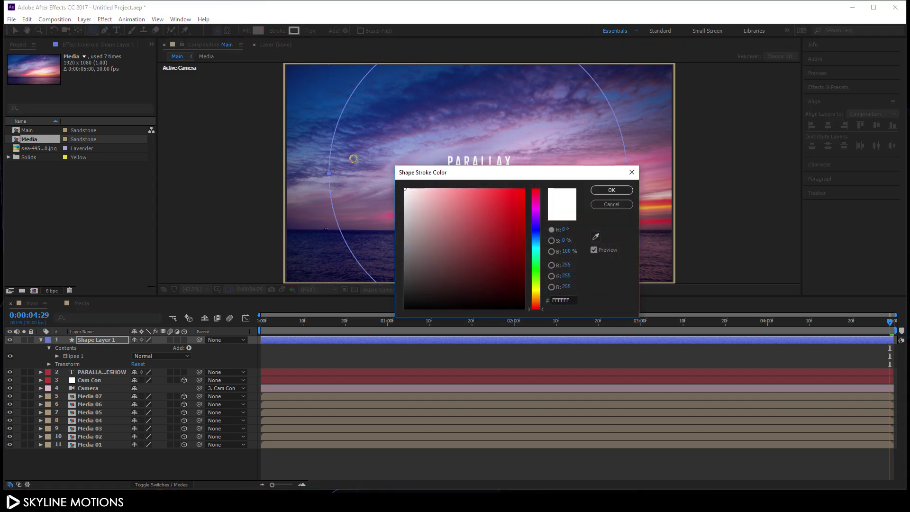
click(611, 190)
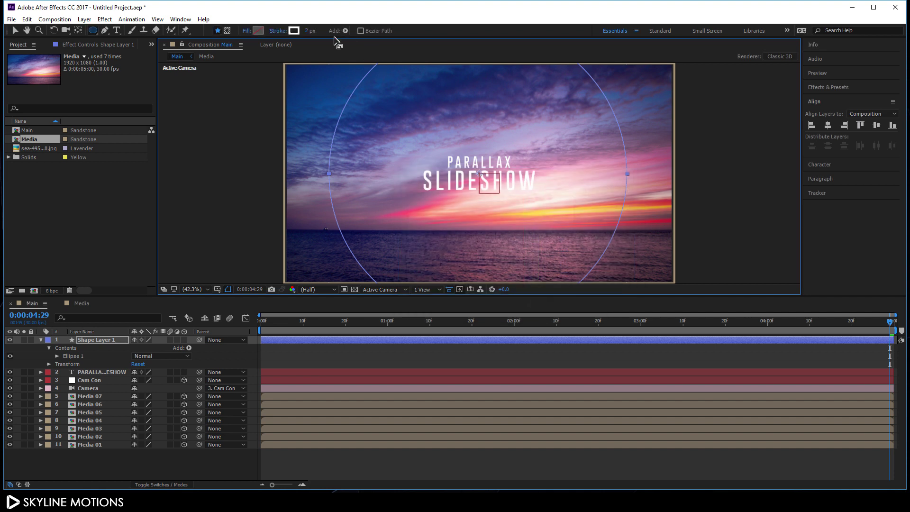
click(310, 31)
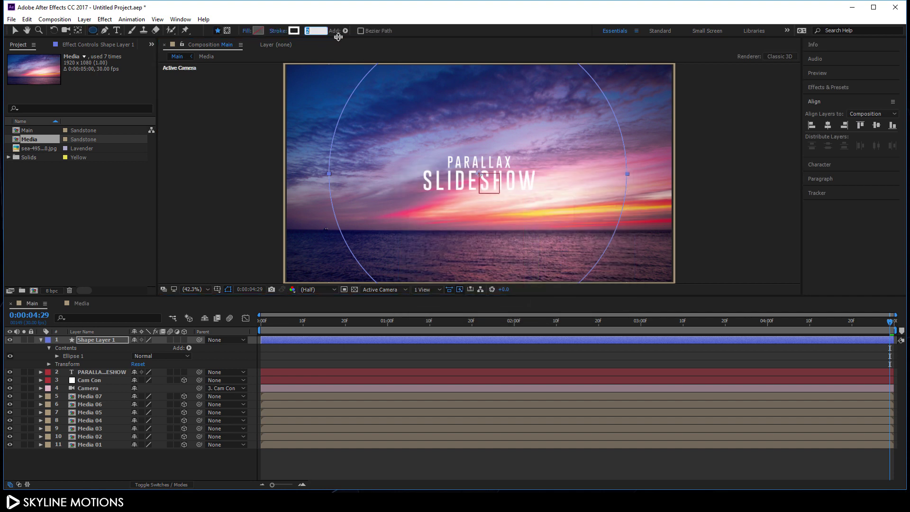
text(0.5)
key(Return)
Rename the new shape layer Circle and collapse its properties.
right_click(95, 342)
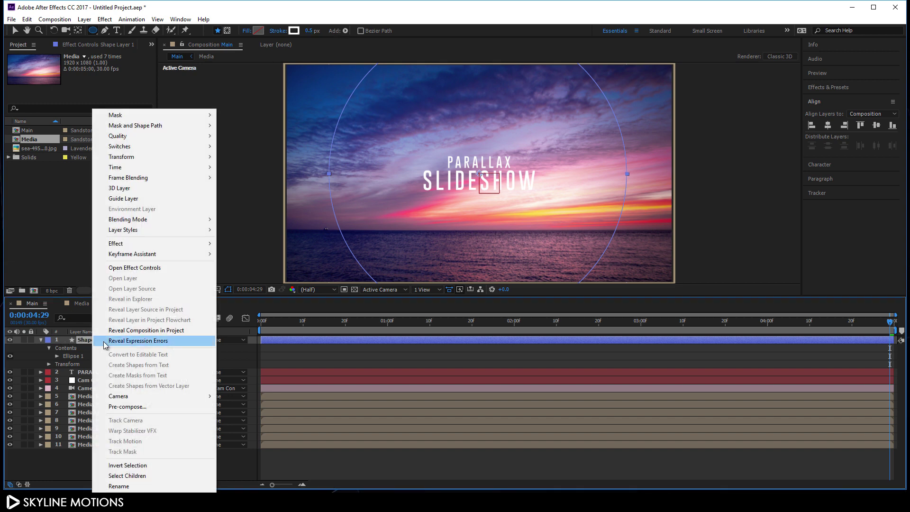
click(118, 486)
text(C)
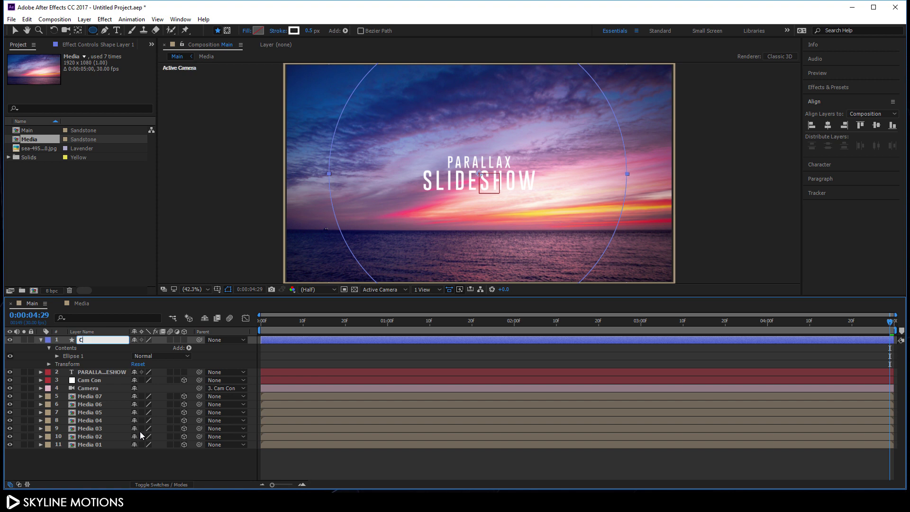
text(ircle)
key(Return)
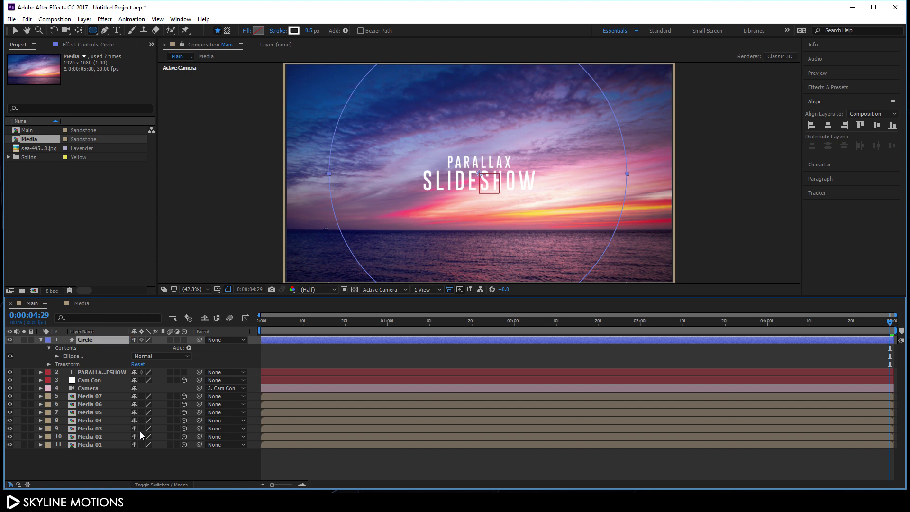
click(40, 340)
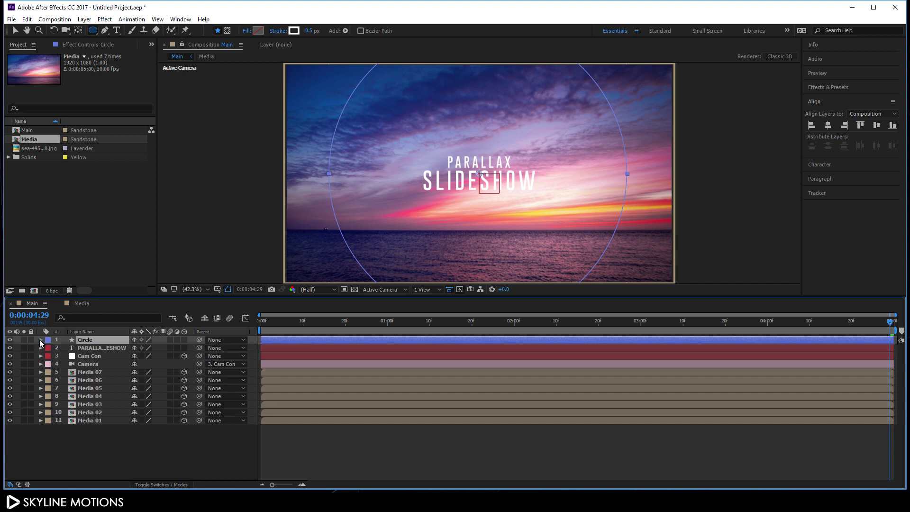
Make the Circle layer 3D and set its X Rotation to -75°.
click(184, 340)
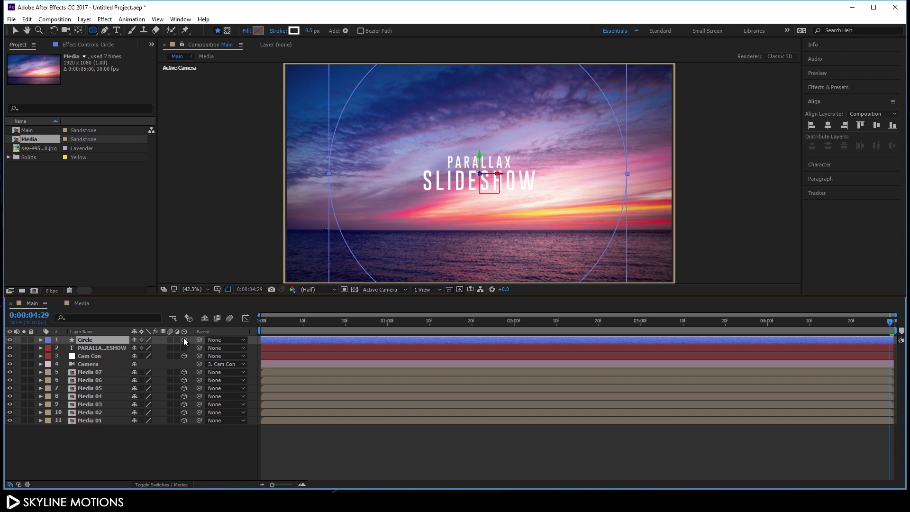
key(r)
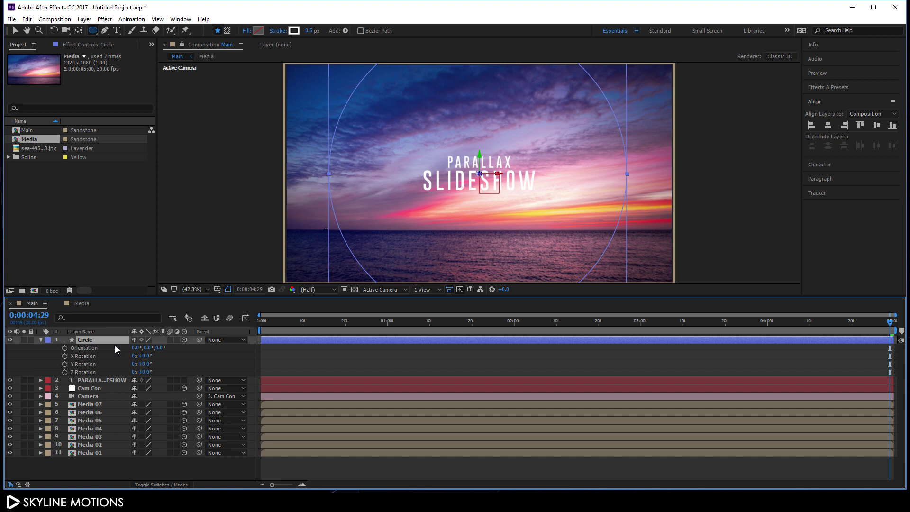
drag(145, 356, 122, 359)
click(148, 356)
text(-75)
key(Return)
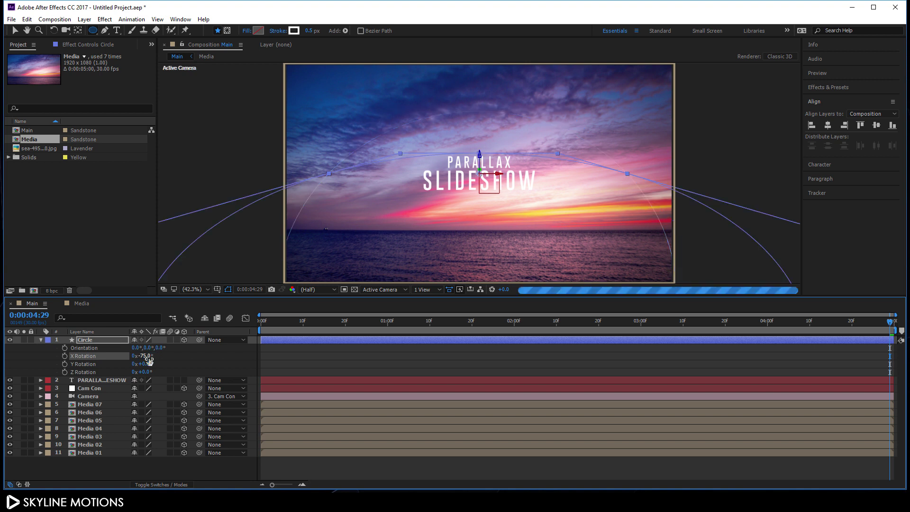
Set the Circle layer's Z Position to 1500.
click(103, 340)
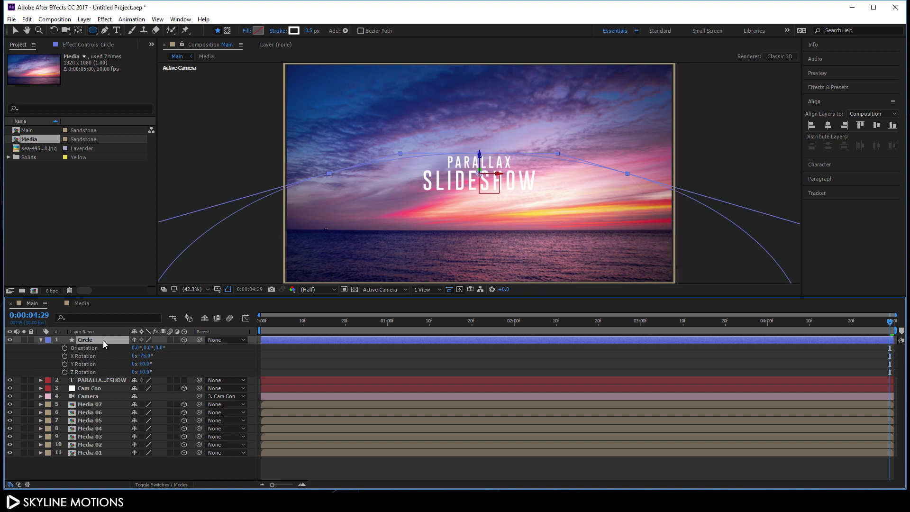
key(p)
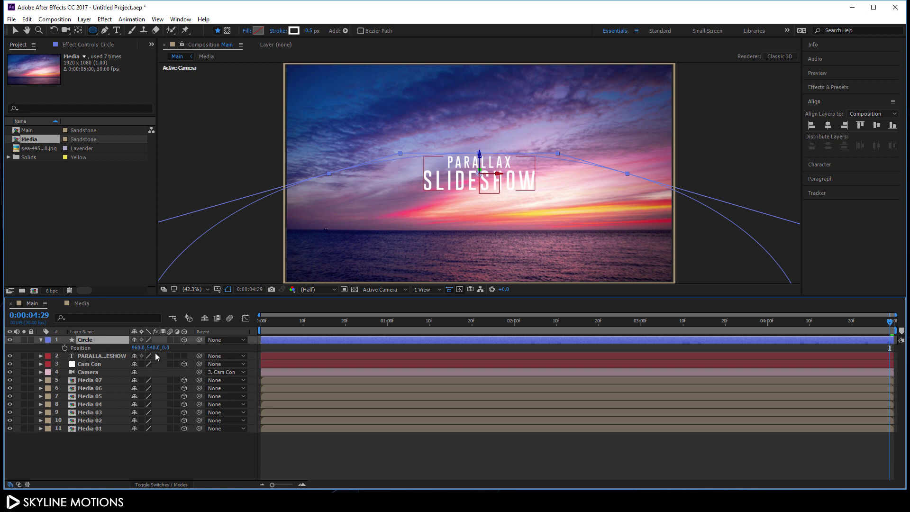
mouse_move(168, 348)
mouse_down()
mouse_move(287, 344)
mouse_move(172, 348)
mouse_up()
click(170, 348)
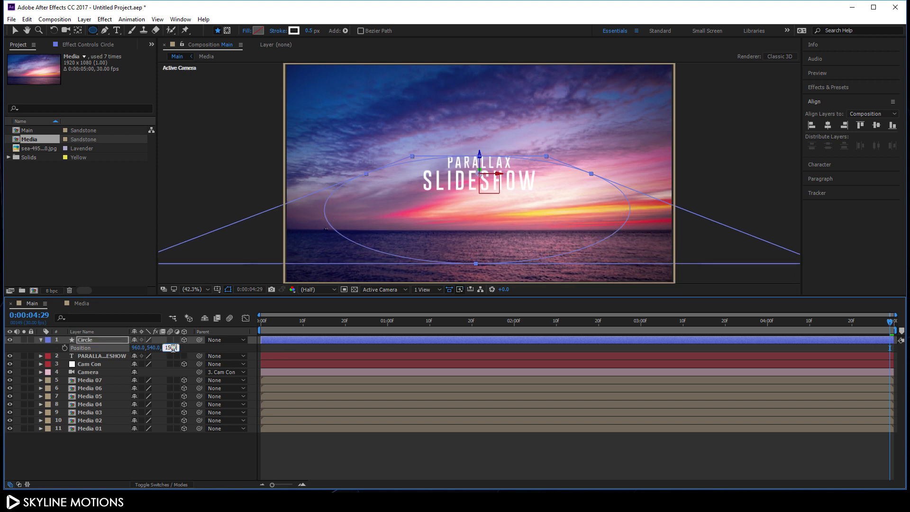
key(Return)
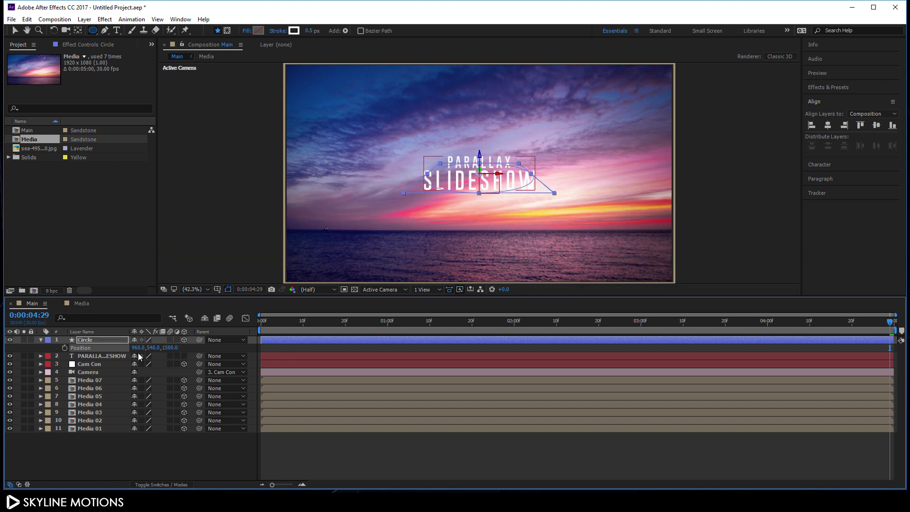
Scale the Circle layer uniformly to 250%.
key(s)
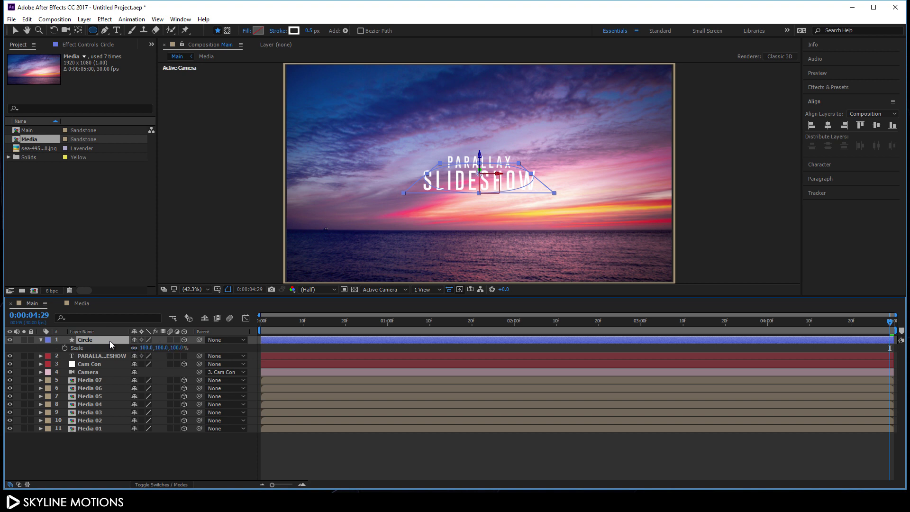
drag(161, 347, 258, 348)
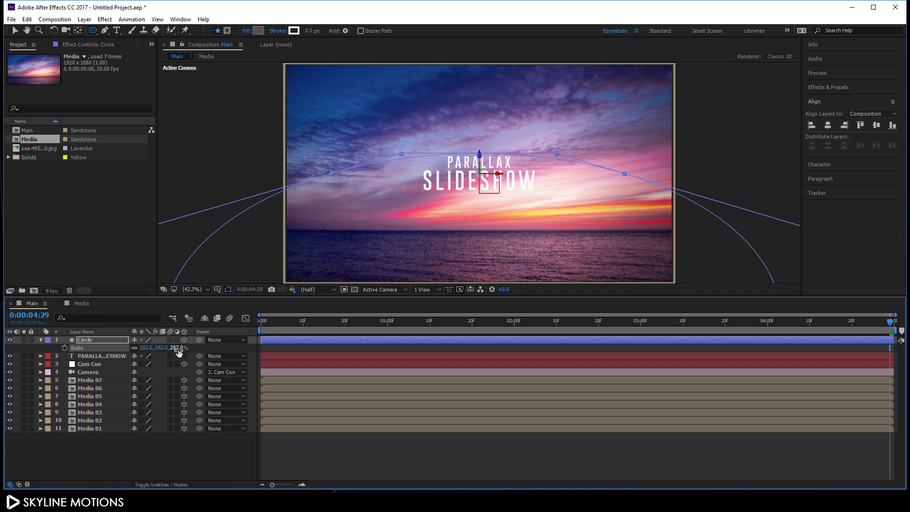
click(178, 348)
text(250)
key(Return)
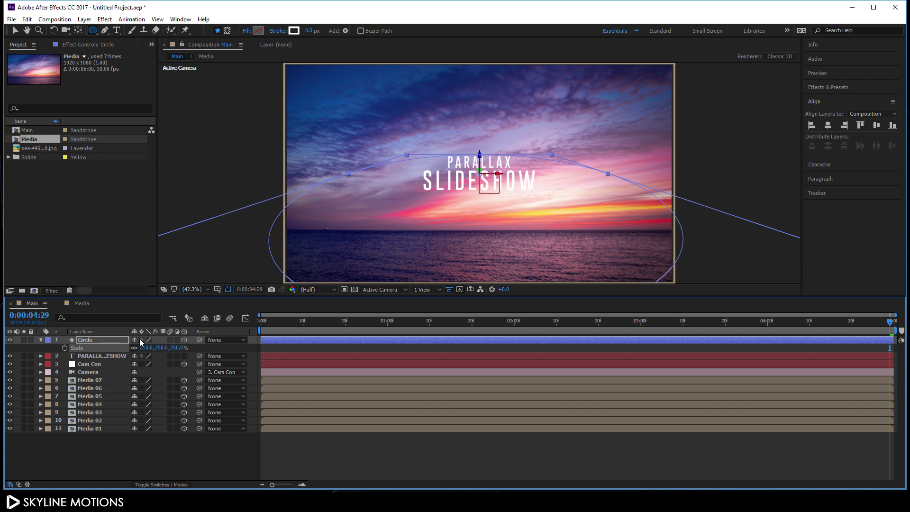
Offset the Circle layer up and left of centre with a sideways tilt, and check it at other times in the composition.
click(114, 341)
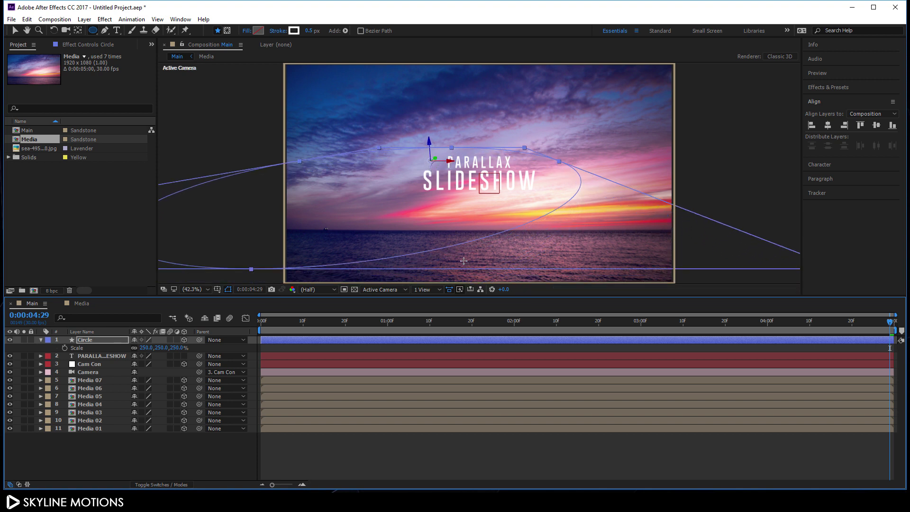
click(493, 320)
click(286, 432)
drag(496, 324, 878, 332)
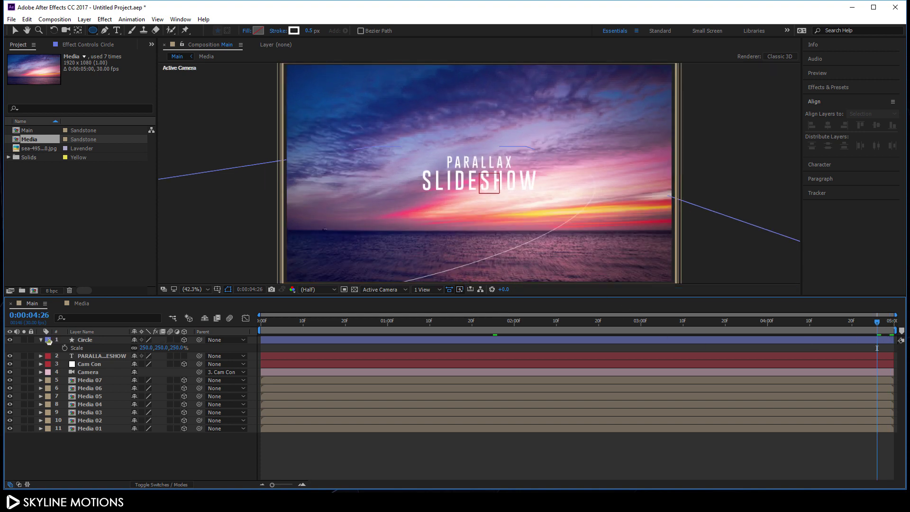
click(38, 341)
Make the PARALLAX SLIDESHOW text layer 3D, with its Z Position at 8000, and scale it up to a readable size at the last frame.
click(101, 348)
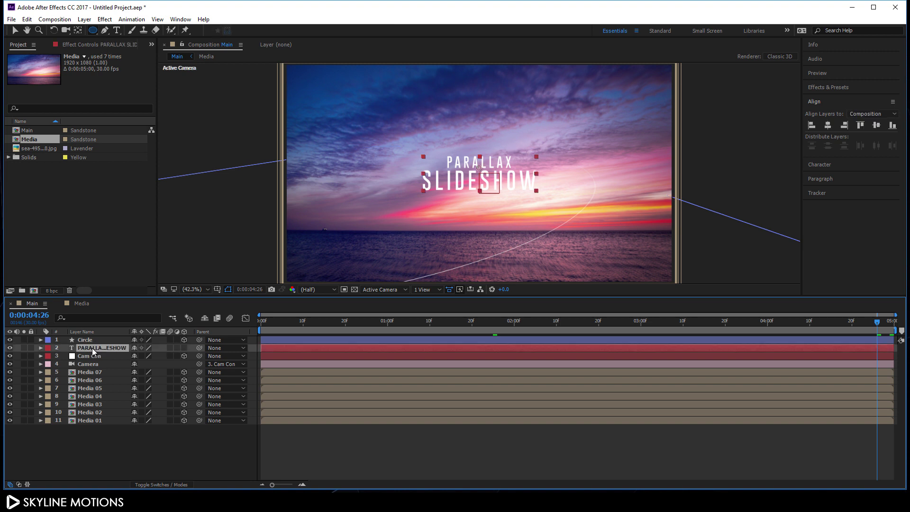
click(184, 348)
key(p)
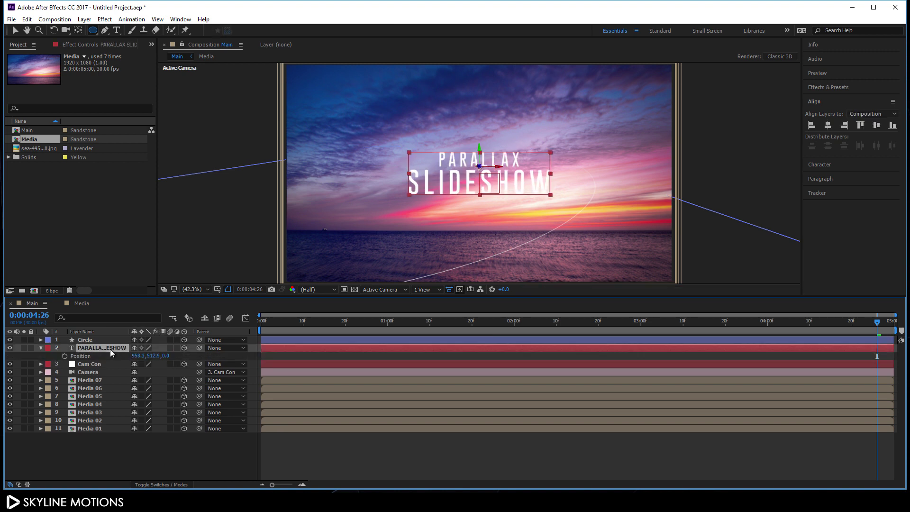
click(165, 356)
key(Return)
drag(351, 320, 890, 321)
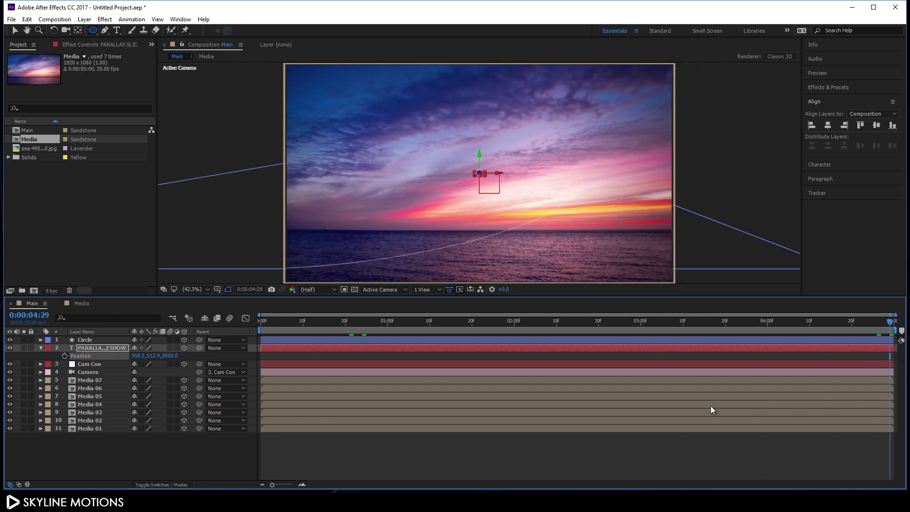
key(s)
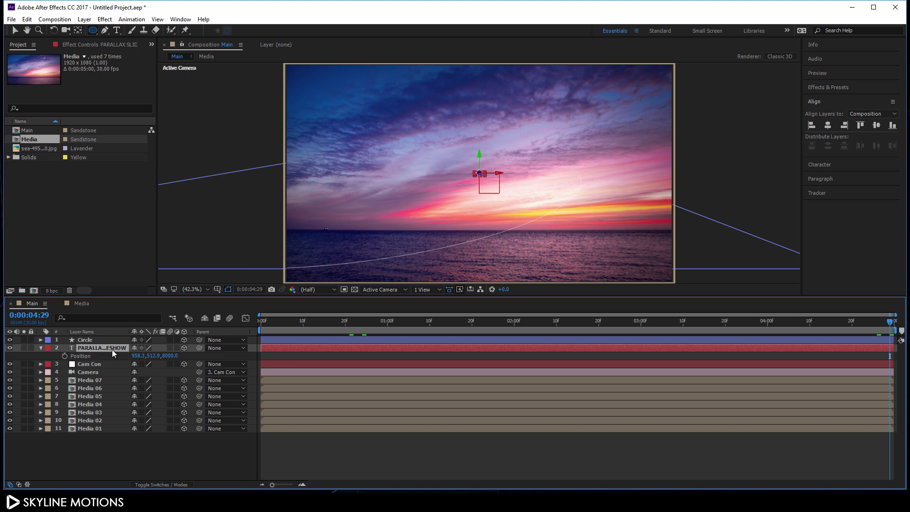
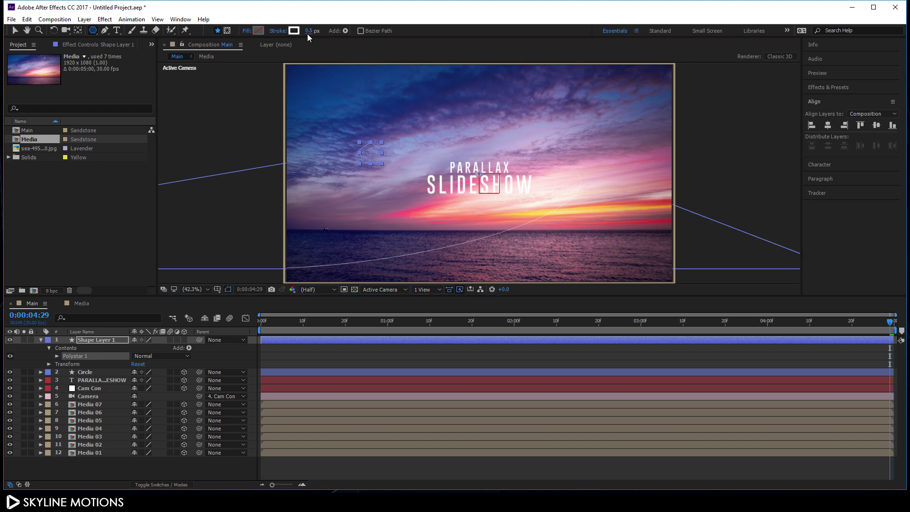
Set the new polygon's stroke width to 2 px and rename its shape layer triangle.
text(2)
key(Return)
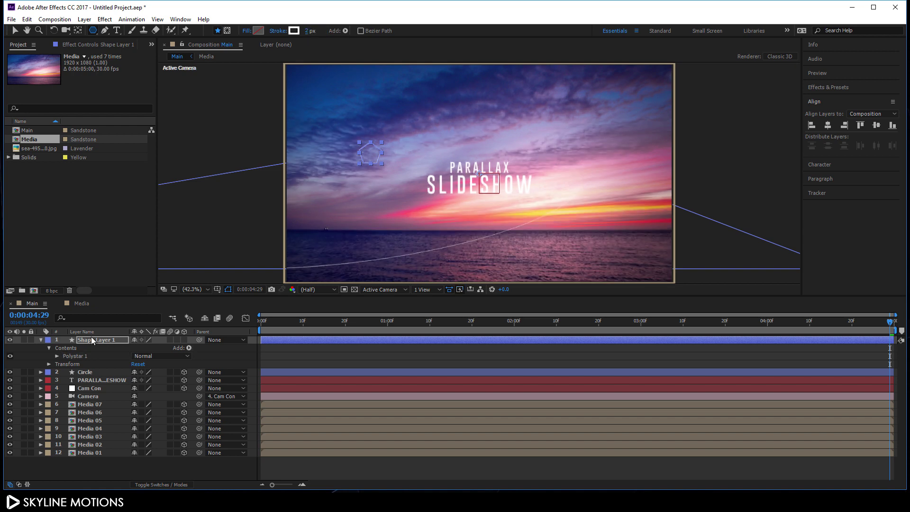
right_click(91, 336)
click(141, 489)
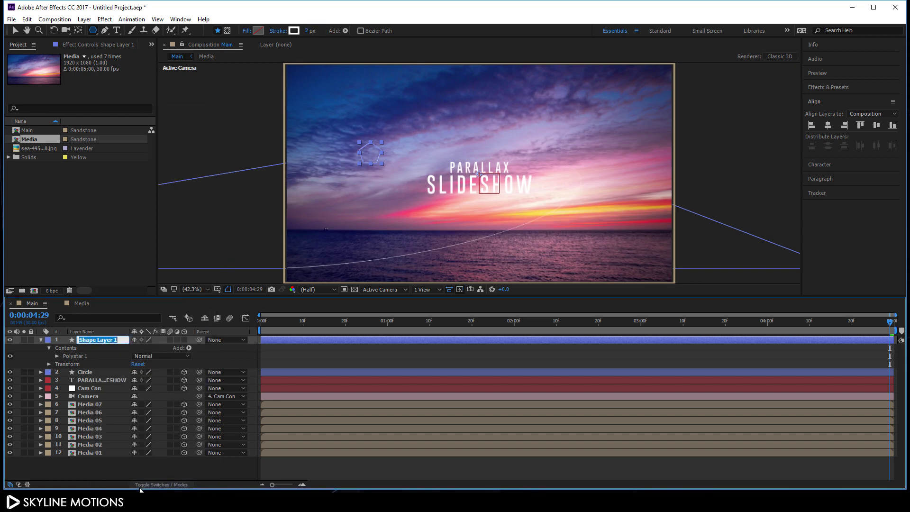
key(BackSpace)
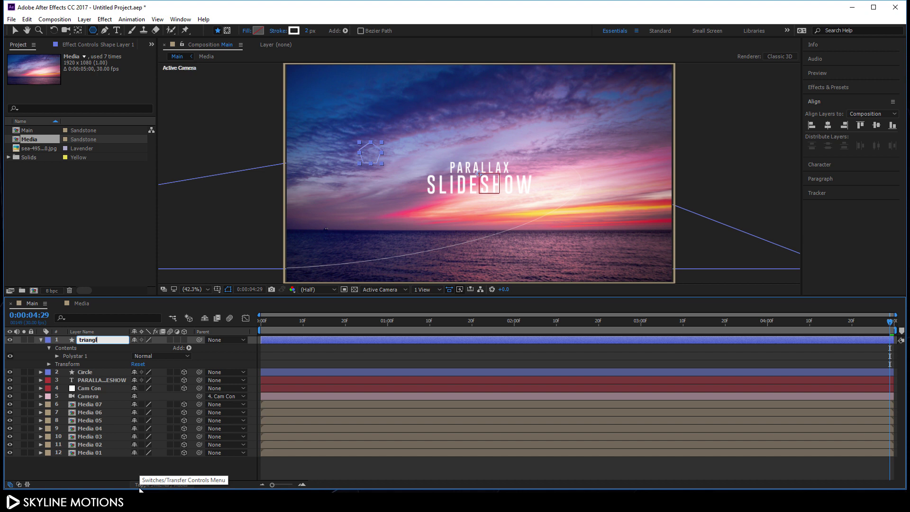
text(triangle)
key(Return)
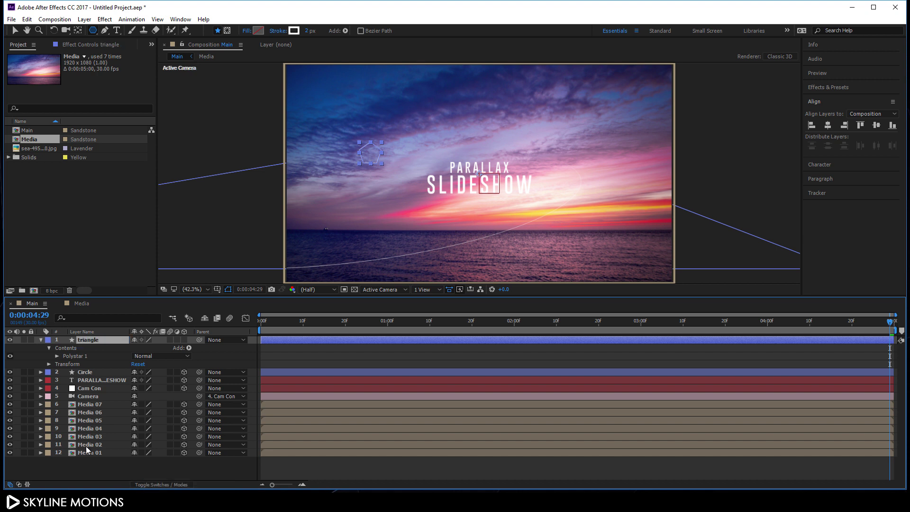
Turn the polygon into a triangle by setting its Polystar Path points to 3, and collapse the layer's properties.
click(57, 356)
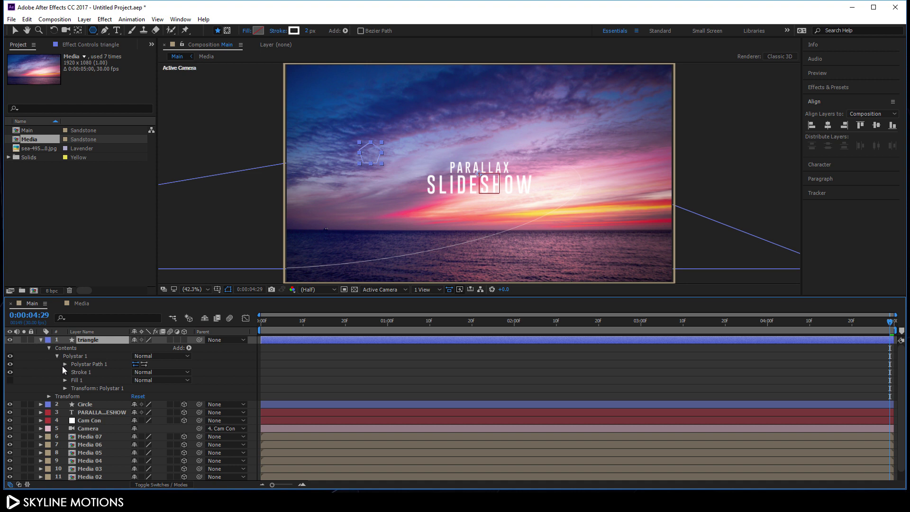
click(64, 364)
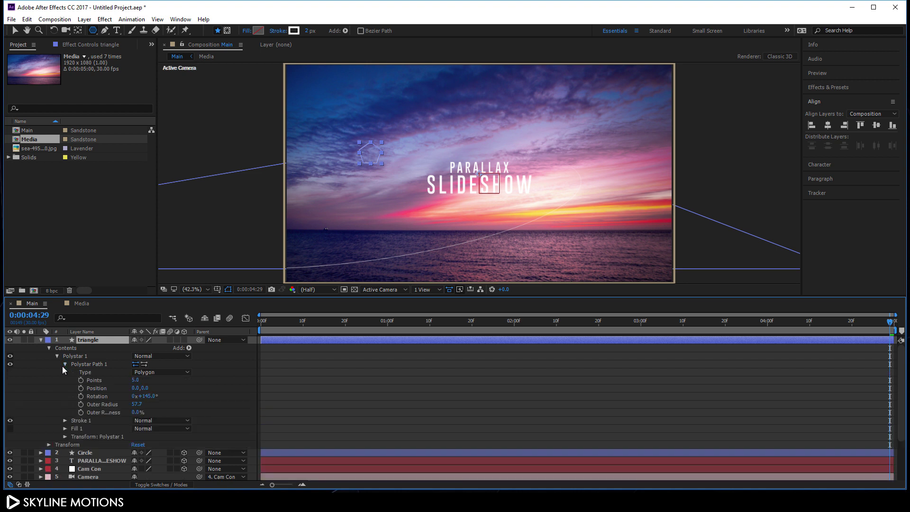
click(135, 380)
text(3)
key(Return)
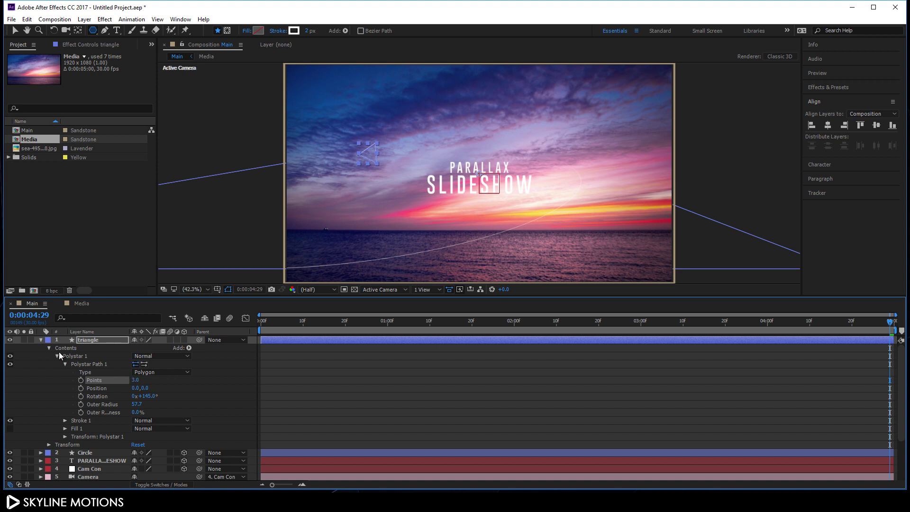
click(40, 341)
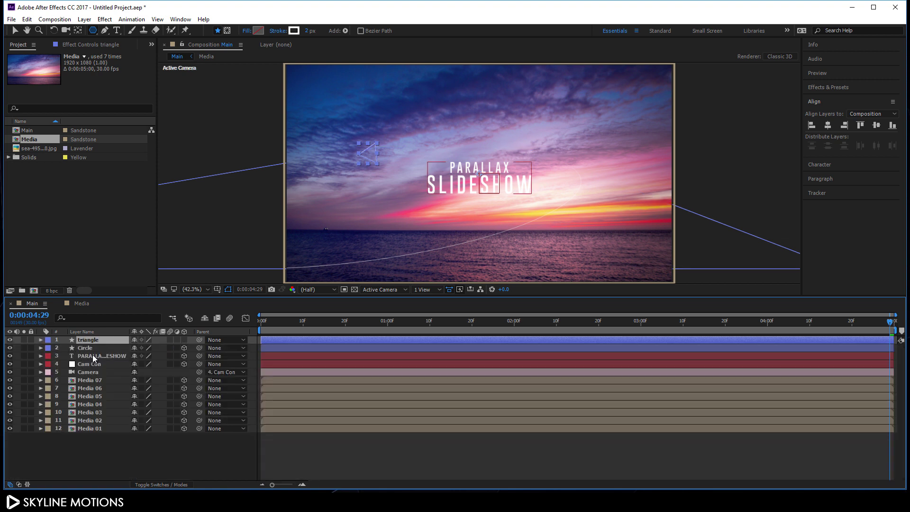
Move the triangle layer's anchor point to the shape's centre with the Pan Behind tool and shift the triangle slightly right.
click(79, 30)
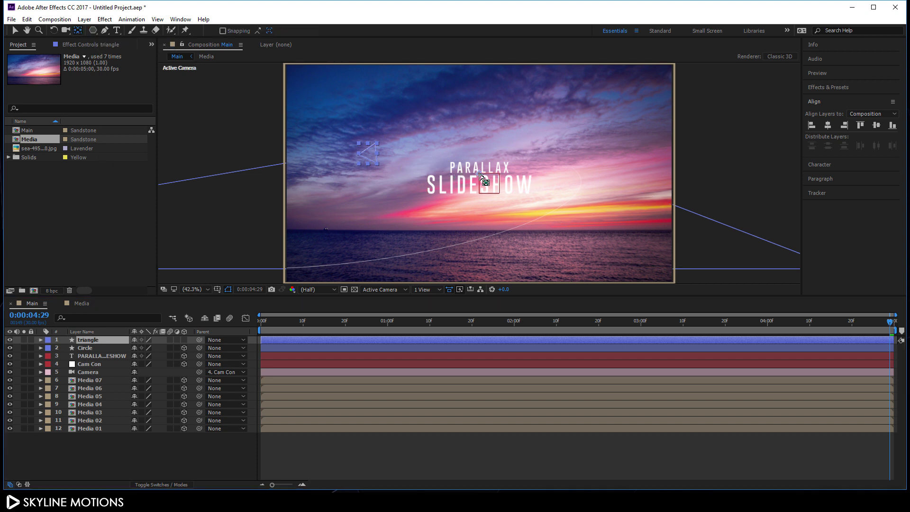
drag(483, 179, 369, 152)
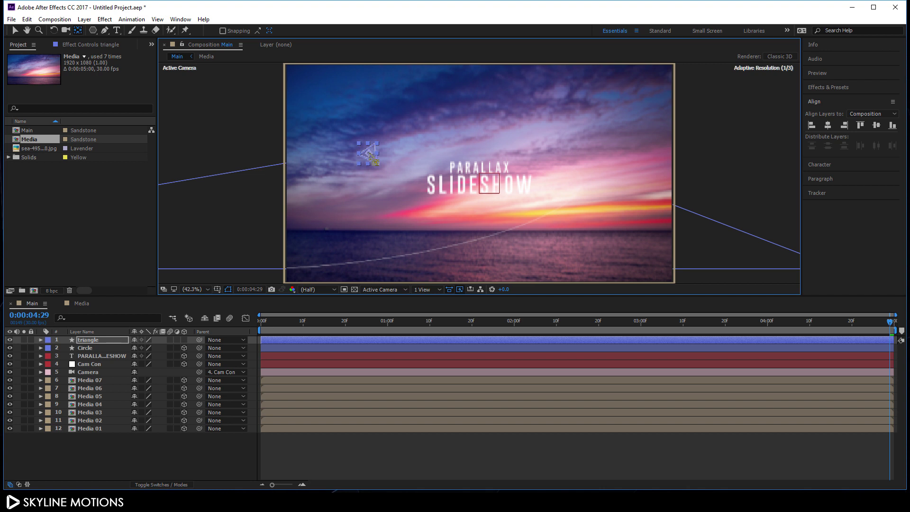
click(15, 30)
mouse_move(373, 146)
mouse_down()
mouse_move(388, 154)
mouse_move(400, 148)
mouse_up()
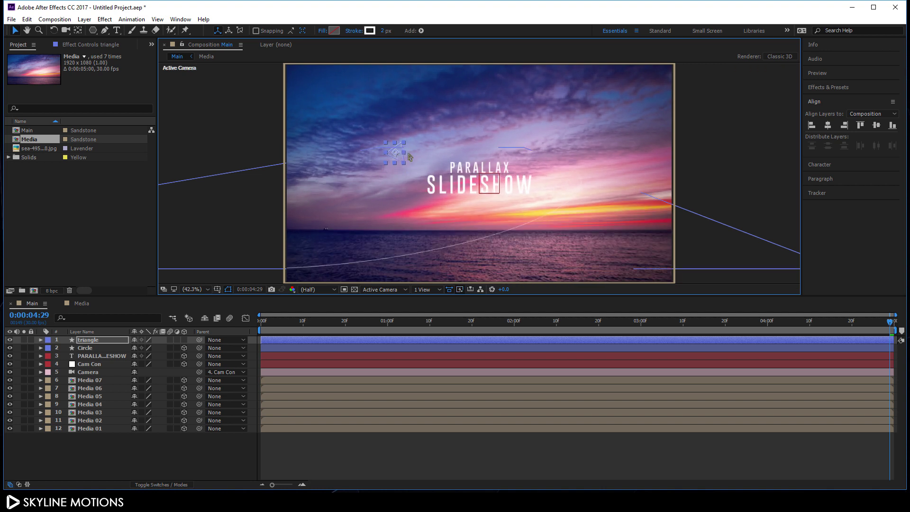
Duplicate the triangle four times and spread the copies to the upper right, lower left, lower right and directly below the title.
key(ctrl+d)
drag(399, 148, 584, 256)
key(ctrl+d)
key(ctrl+d)
key(ctrl+shift+a)
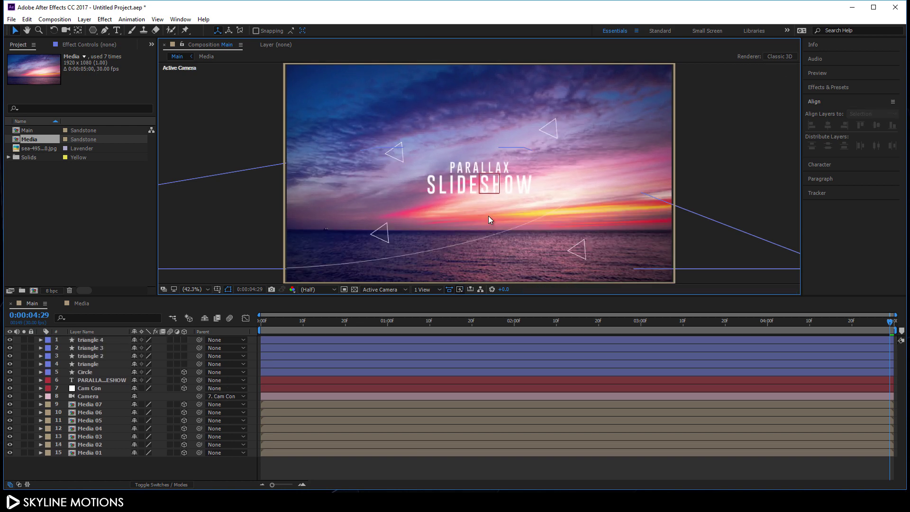
click(108, 340)
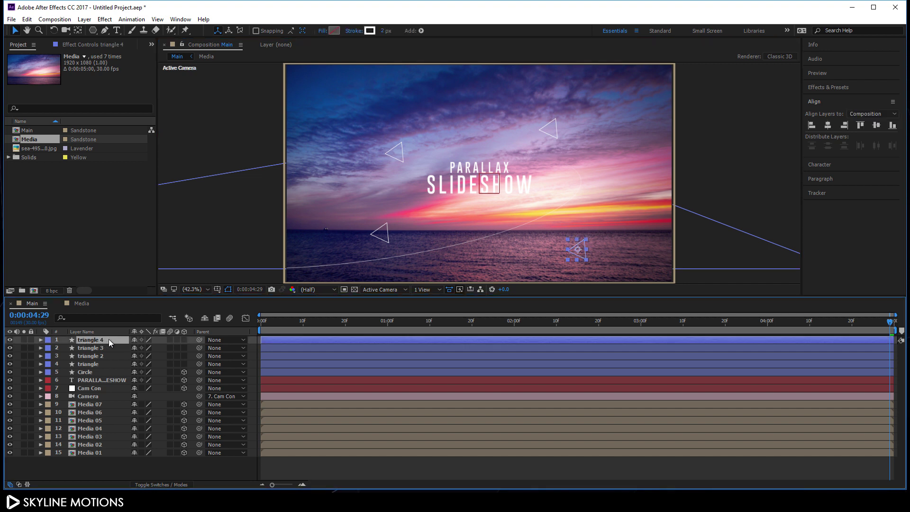
key(ctrl+d)
drag(584, 256, 491, 227)
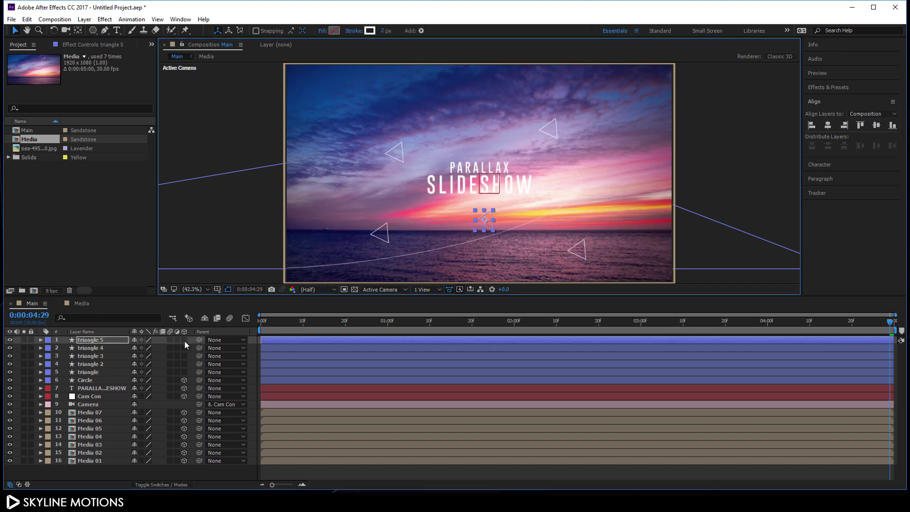
Make all five triangle layers 3D and reveal their Position properties together.
drag(185, 339, 186, 350)
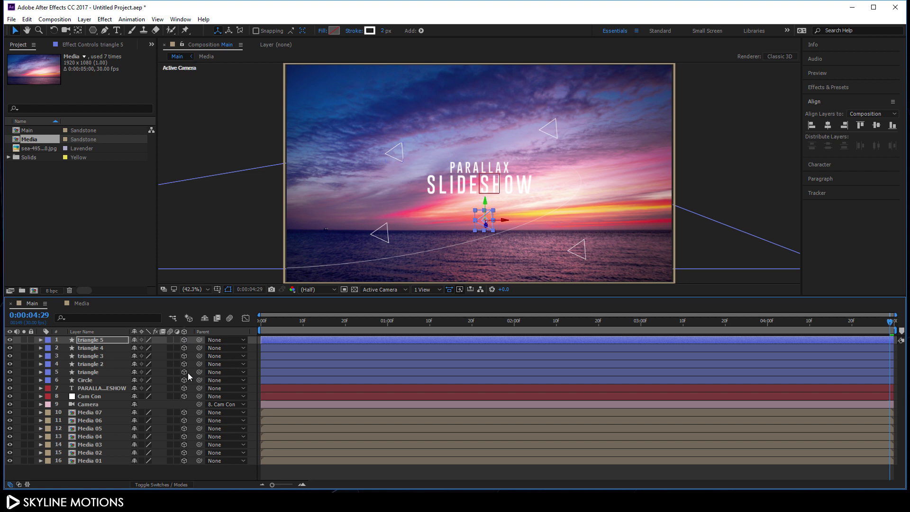
click(93, 371)
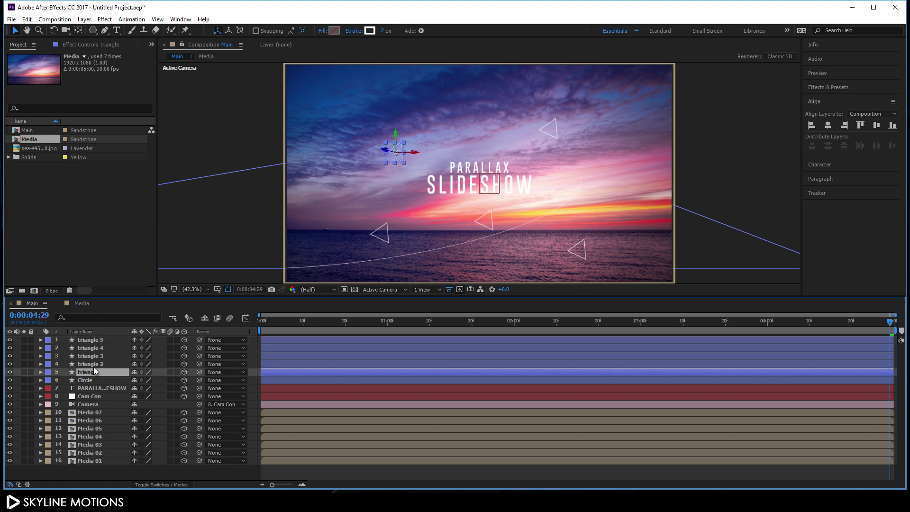
shift+click(93, 341)
key(p)
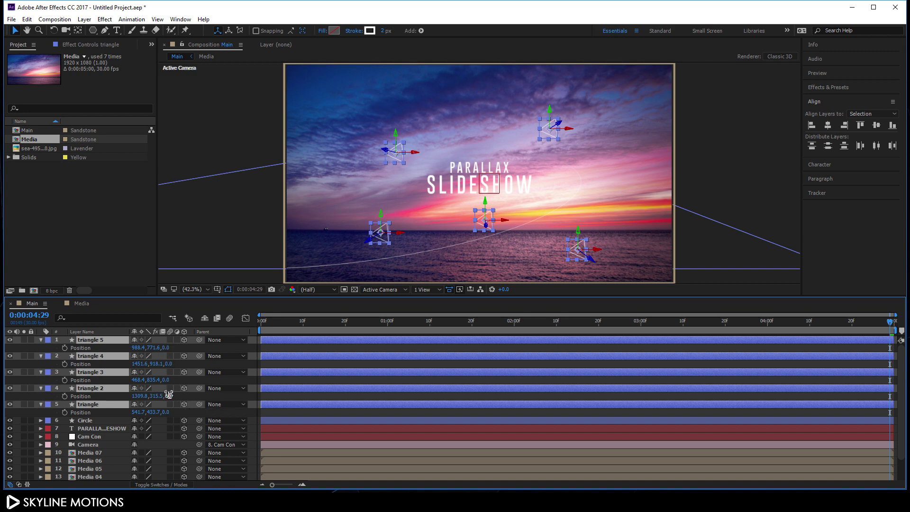
Set the Z Position of the triangle layer to 1000 and of triangle 2 to 1500.
click(168, 412)
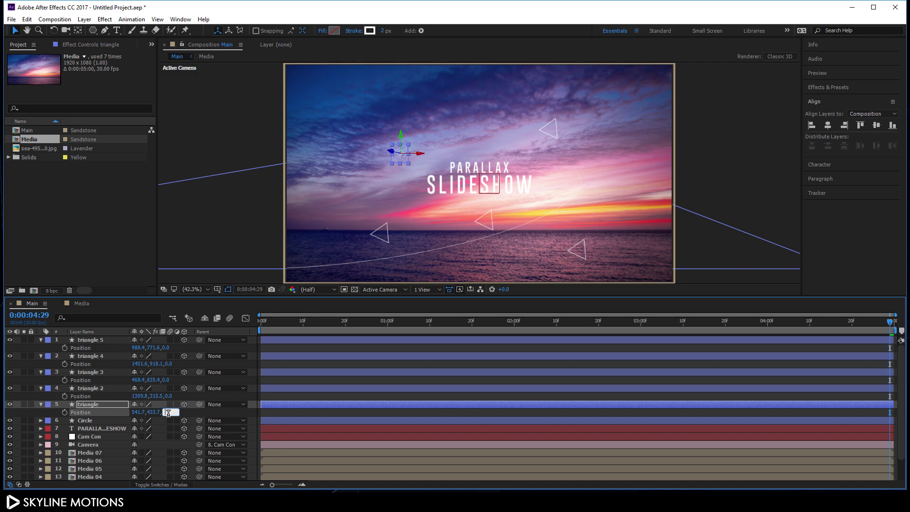
text(1000)
key(Return)
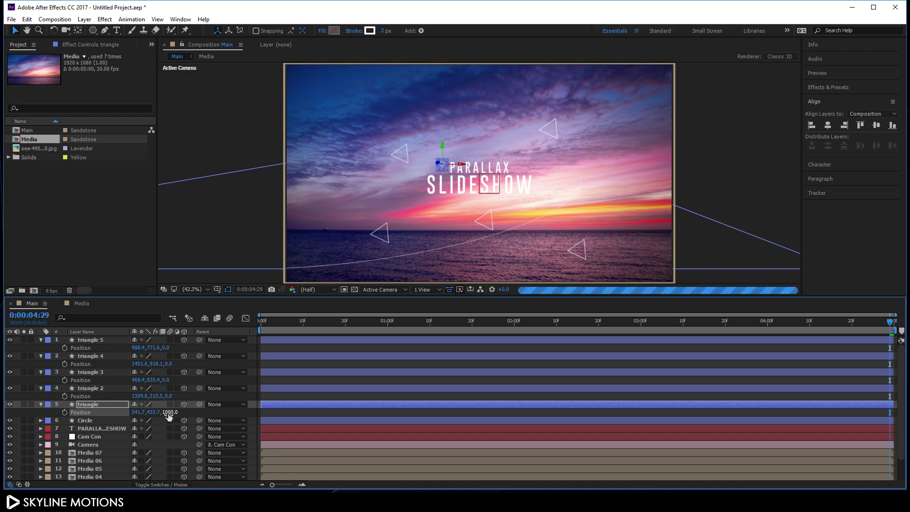
click(169, 396)
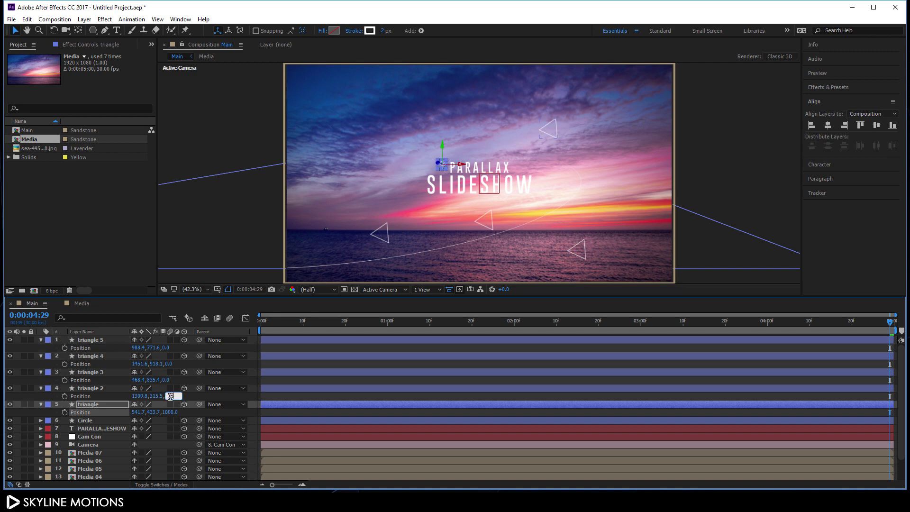
text(1500)
key(Return)
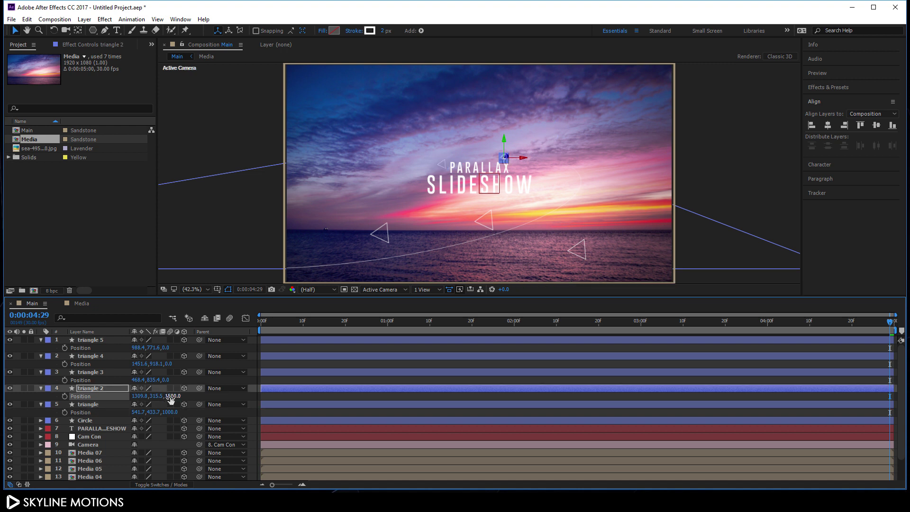
Set the Z Position of triangle 3 to 2000, triangle 4 to 2500 and triangle 5 to 3000.
click(167, 379)
text(2000)
key(Return)
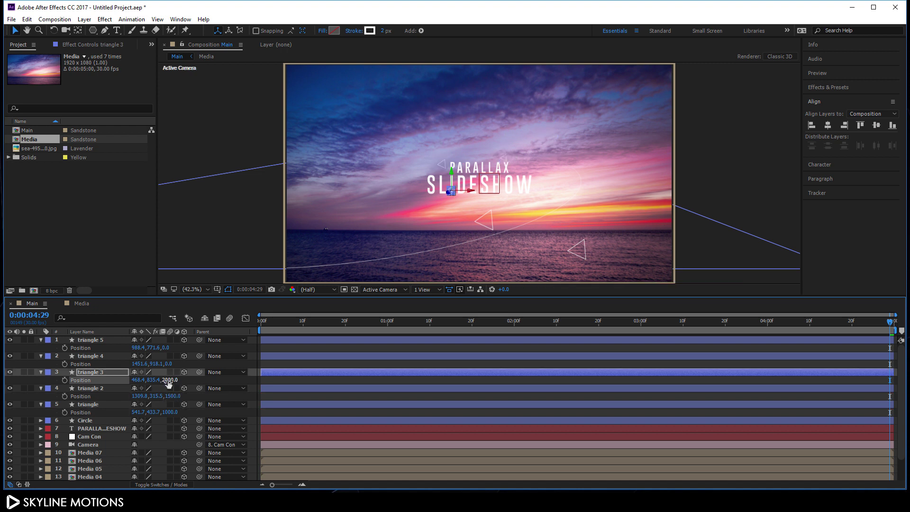
click(168, 364)
text(2000)
key(Return)
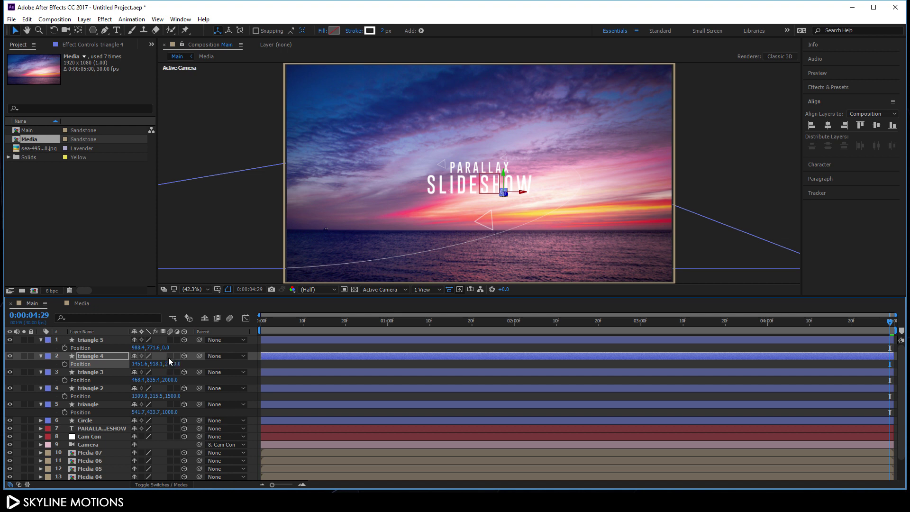
click(167, 348)
text(3000)
key(Return)
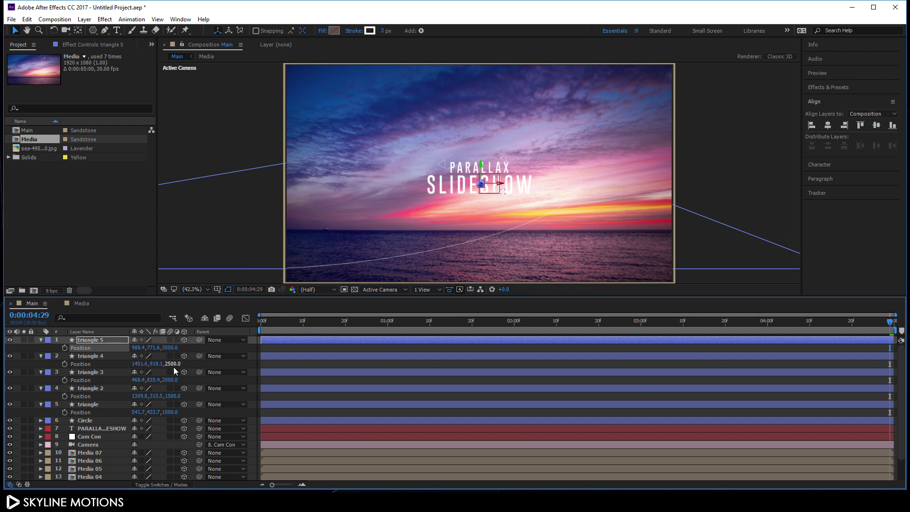
Nudge the original triangle layer left in large increments to an X Position of about 22.
drag(482, 333, 891, 331)
click(105, 406)
key(shift+Left)
key(shift+Left)
key(shift+Left)
key(shift+Left)
key(shift+Left)
key(shift+Left)
key(shift+Left)
key(shift+Left)
key(shift+Left)
key(shift+Left)
key(shift+Left)
key(shift+Left)
key(shift+Left)
key(shift+Left)
key(shift+Left)
key(shift+Left)
key(shift+Left)
key(shift+Left)
key(shift+Left)
key(shift+Left)
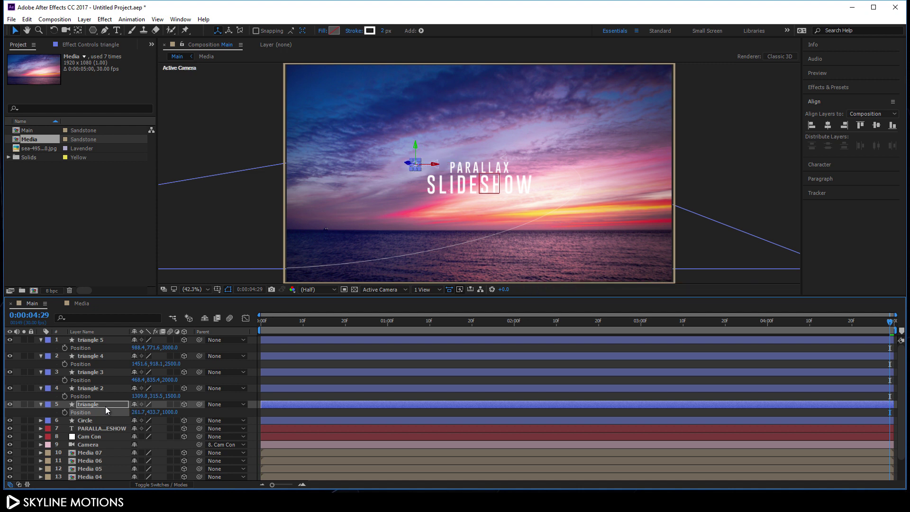
key(shift+Left)
key(shift+Left)
key(shift+Left)
key(shift+Left)
key(shift+Left)
key(shift+Left)
key(shift+Left)
key(shift+Left)
key(shift+Left)
key(shift+Left)
key(shift+Left)
key(shift+Left)
key(shift+Left)
key(shift+Left)
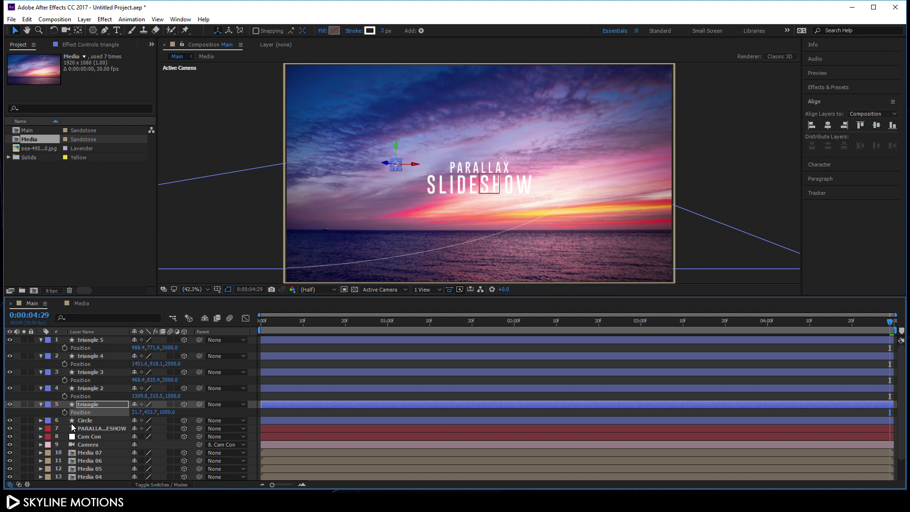
Move triangle 2 up to Y about -4, triangle 3 down to Y about 1419, triangle 4 right to X about 2489, and triangle 5 down to Y about 1377.
click(86, 388)
drag(506, 138, 508, 110)
click(95, 372)
drag(452, 178, 451, 224)
drag(479, 192, 725, 201)
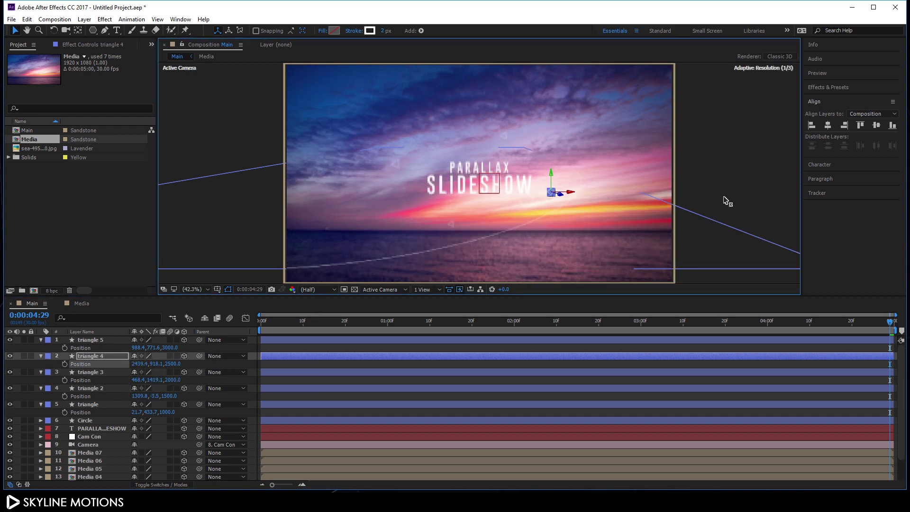
click(483, 169)
drag(485, 168, 484, 194)
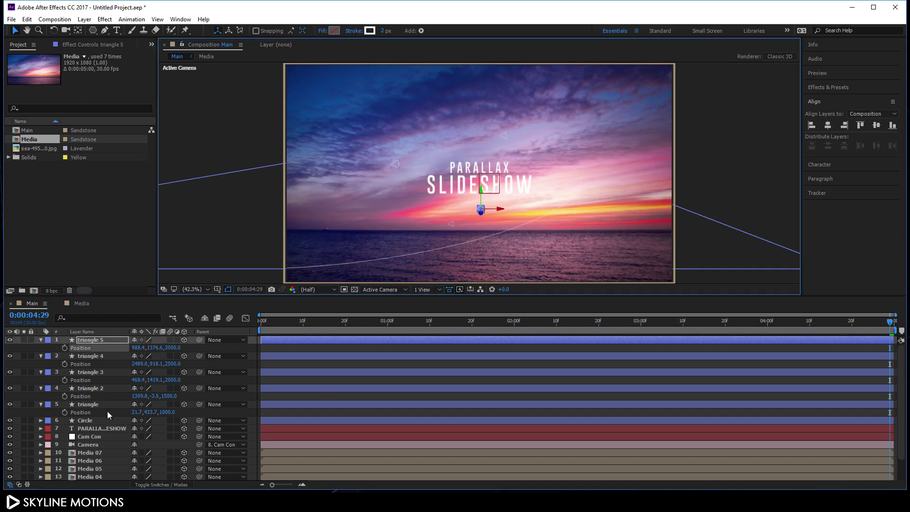
Scale all five triangle layers together to 150% and collapse their properties.
click(94, 403)
shift+click(93, 341)
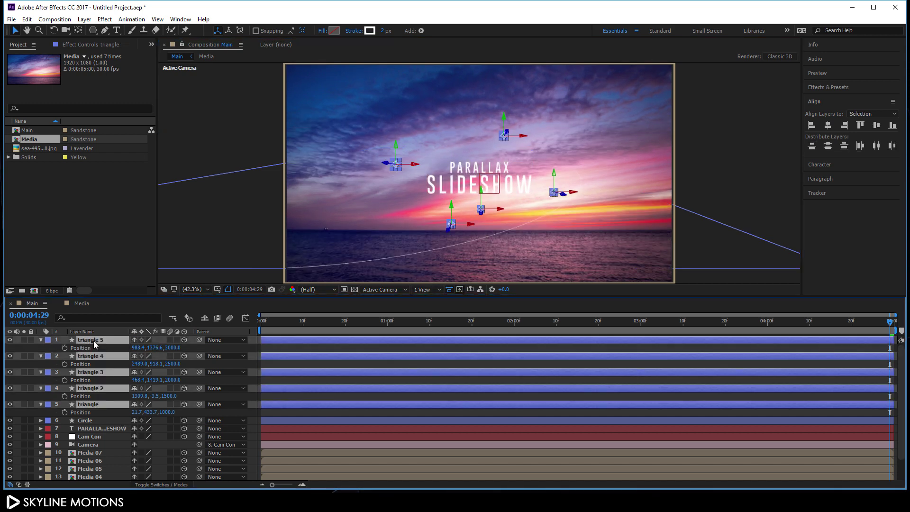
key(s)
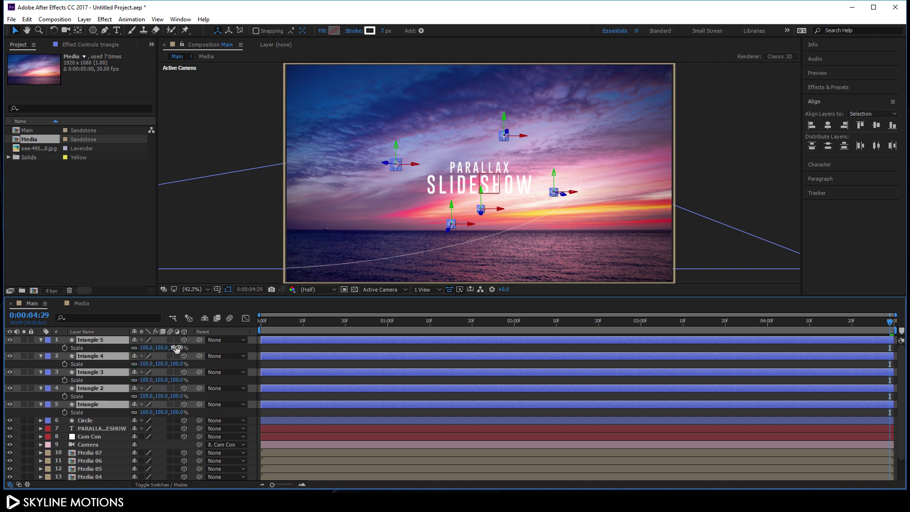
drag(175, 348, 225, 346)
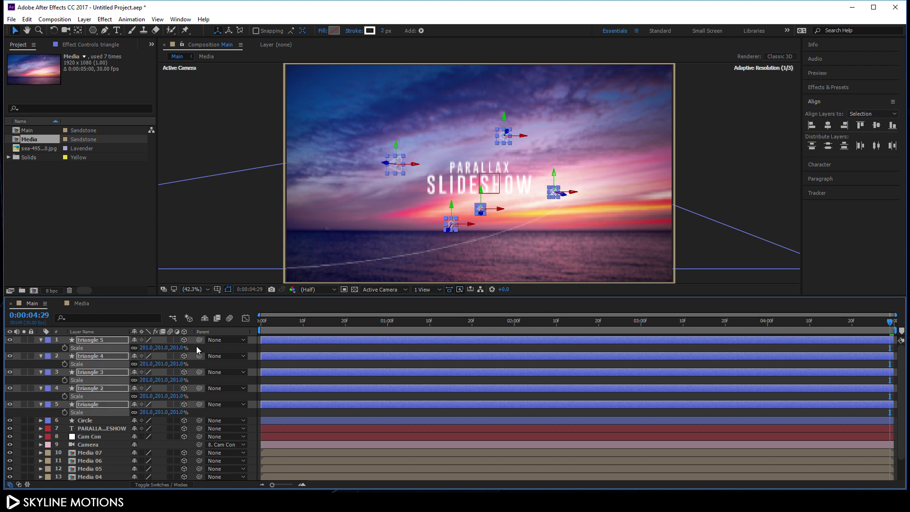
click(178, 348)
text(15)
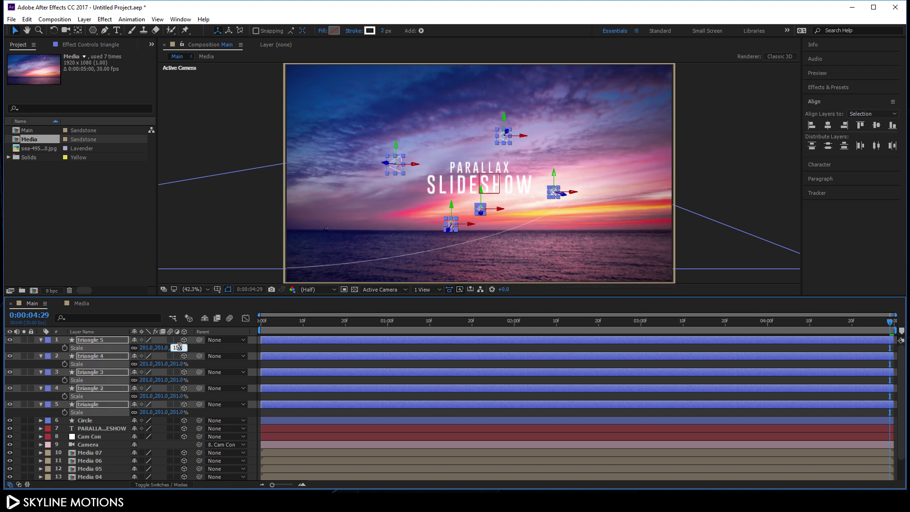
text(0)
key(Return)
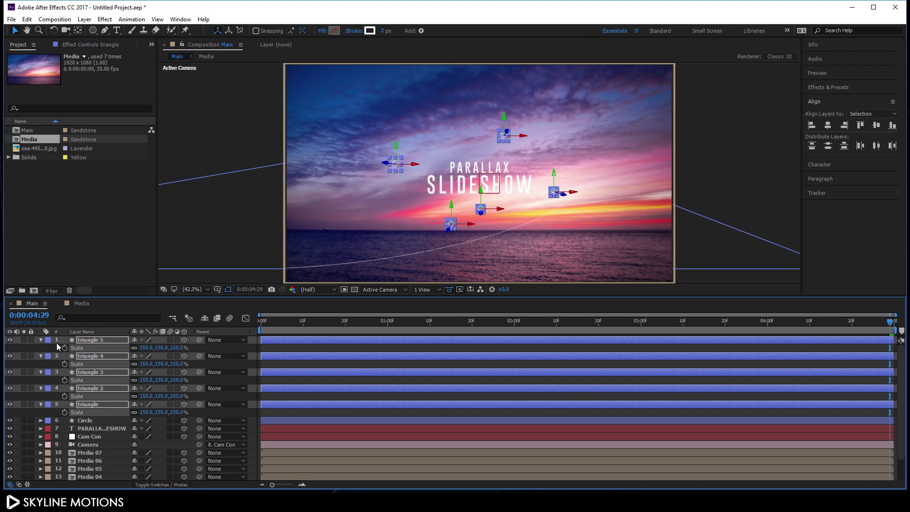
key(s)
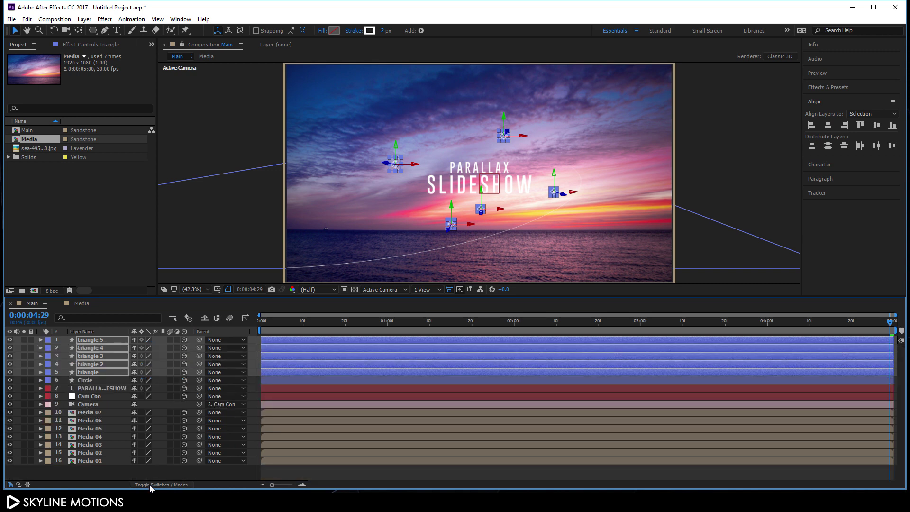
key(F2)
Scrub through the composition and play it from the first frame to preview the camera move past the triangles.
drag(431, 319, 909, 359)
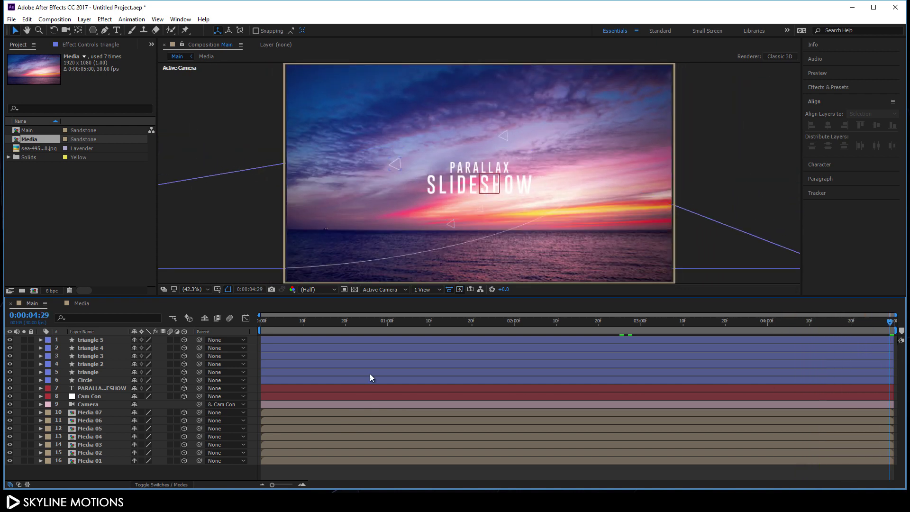
drag(462, 323, 241, 319)
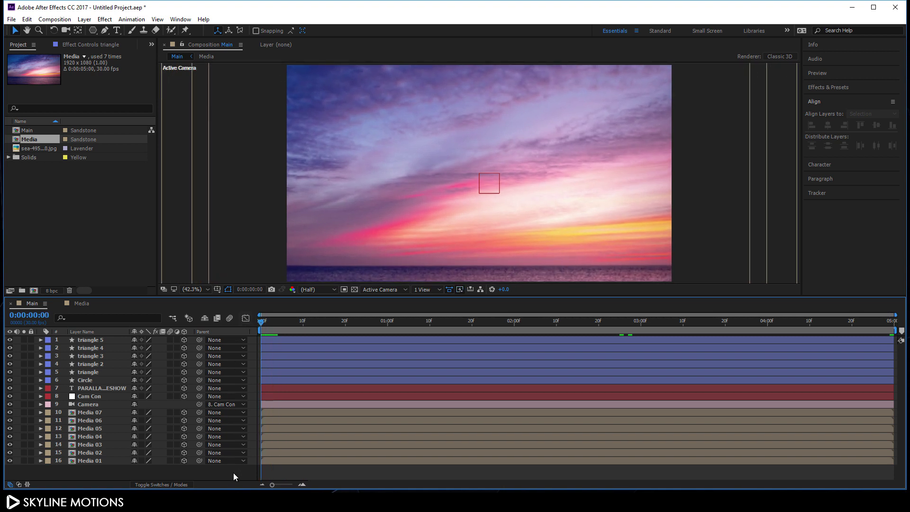
key(space)
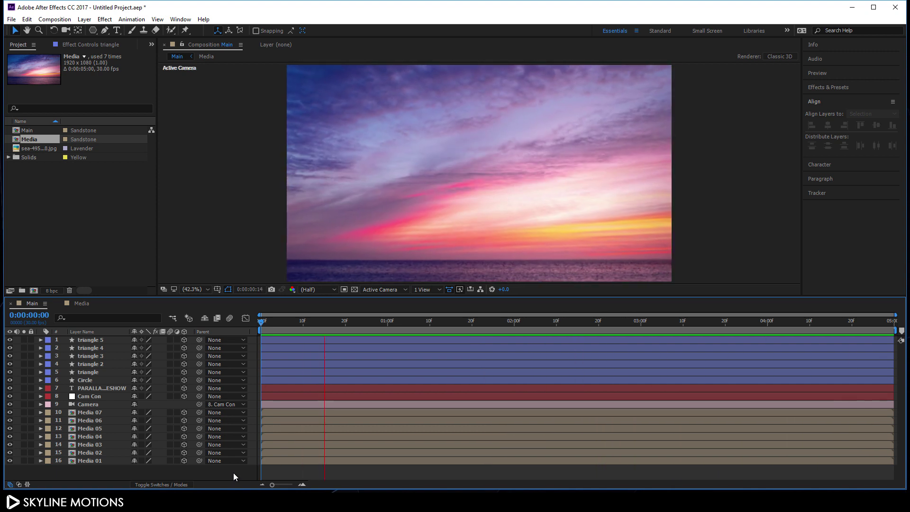
key(h)
key(space)
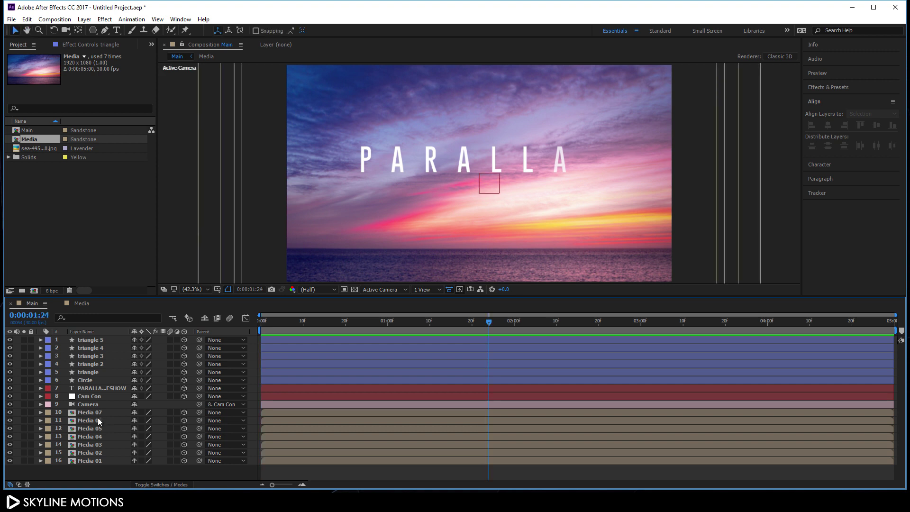
Reveal the Cam Con null's Position keyframes and apply Easy Ease to both of them.
click(97, 399)
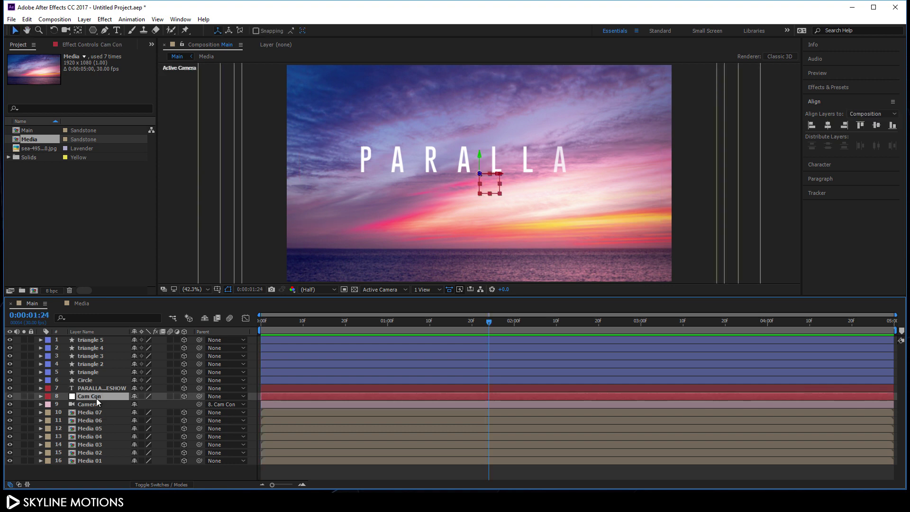
key(p)
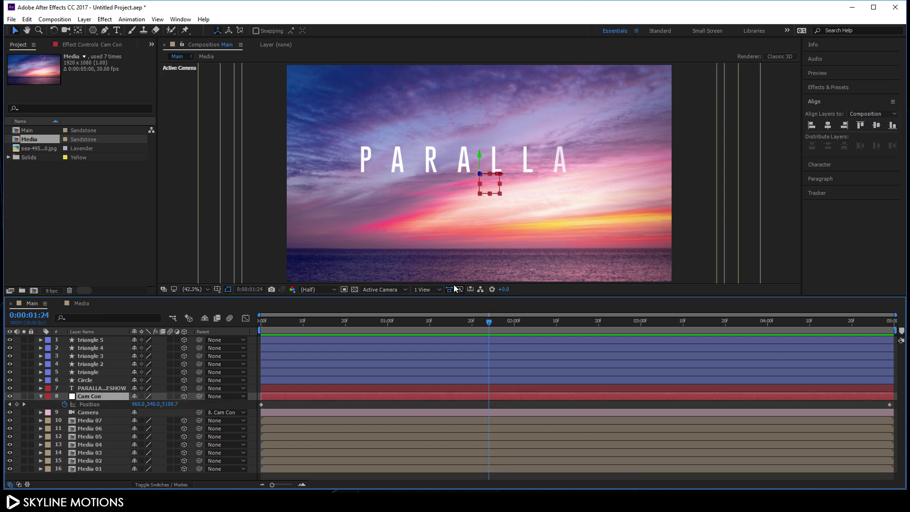
click(889, 405)
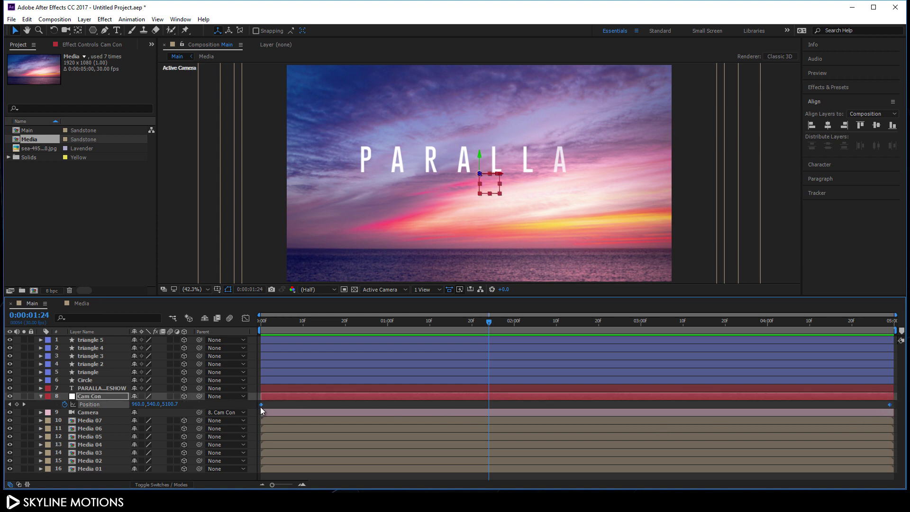
key(F9)
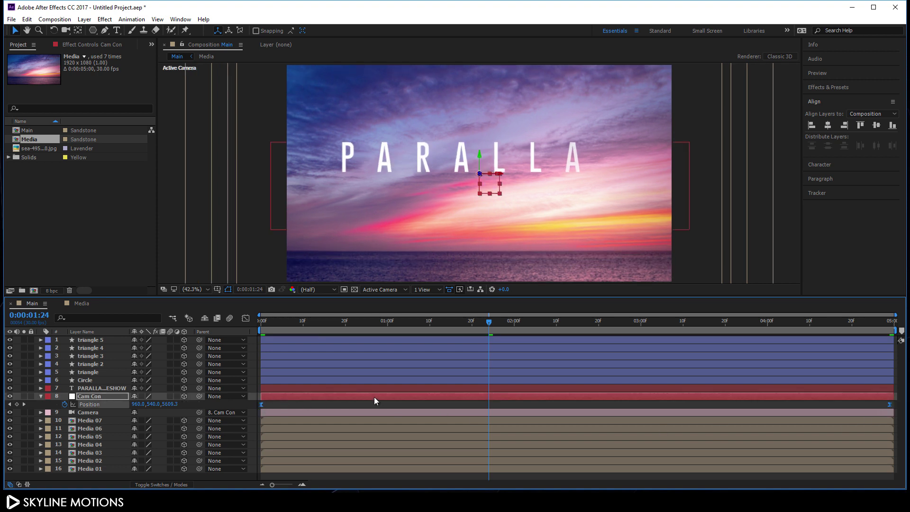
In Cam Con's Position speed graph, extend the end keyframe's influence to mid-timeline so speed peaks near 1 second, and close the graph.
click(246, 319)
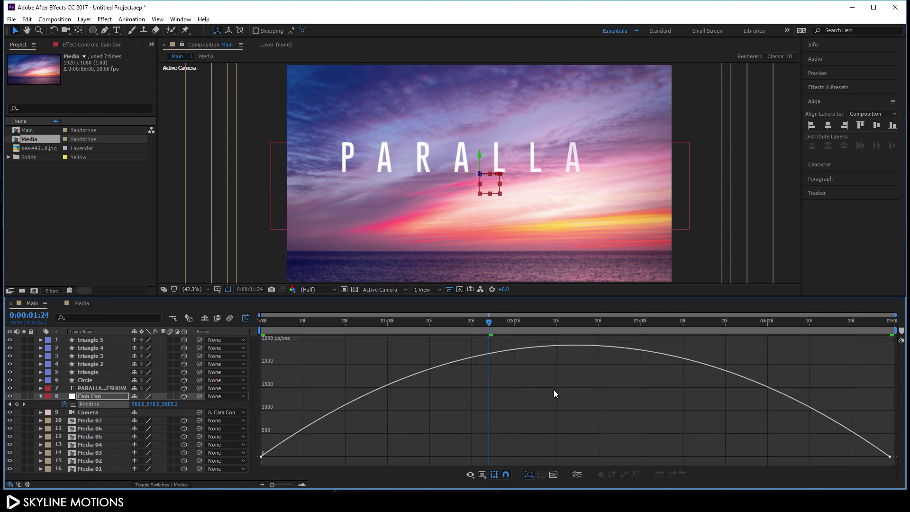
right_click(533, 407)
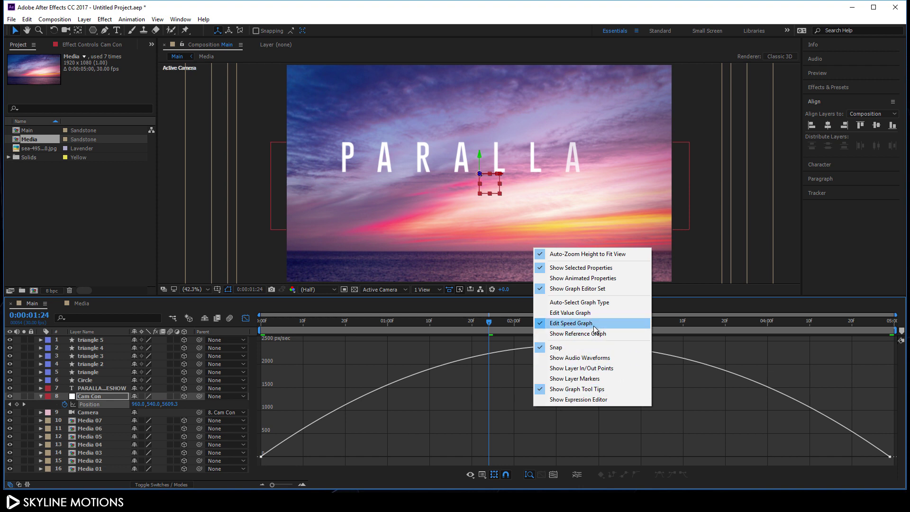
drag(858, 409, 893, 466)
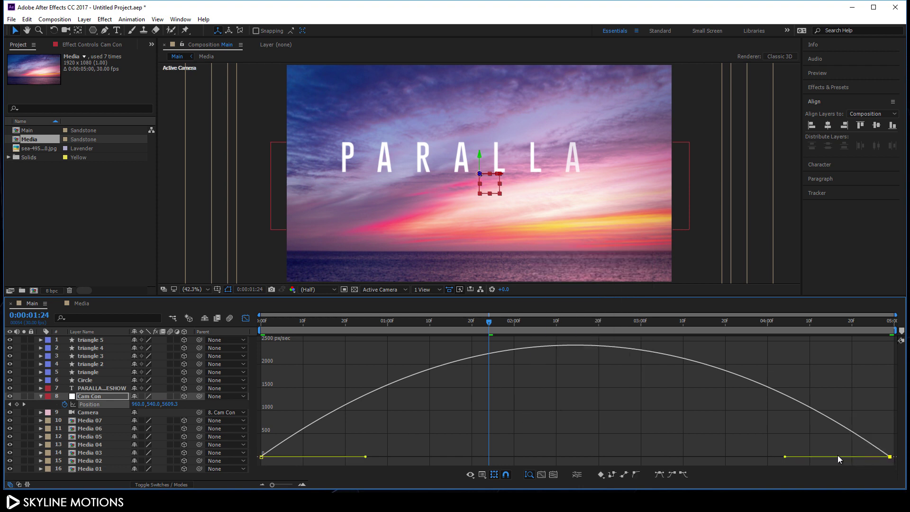
drag(784, 457, 548, 456)
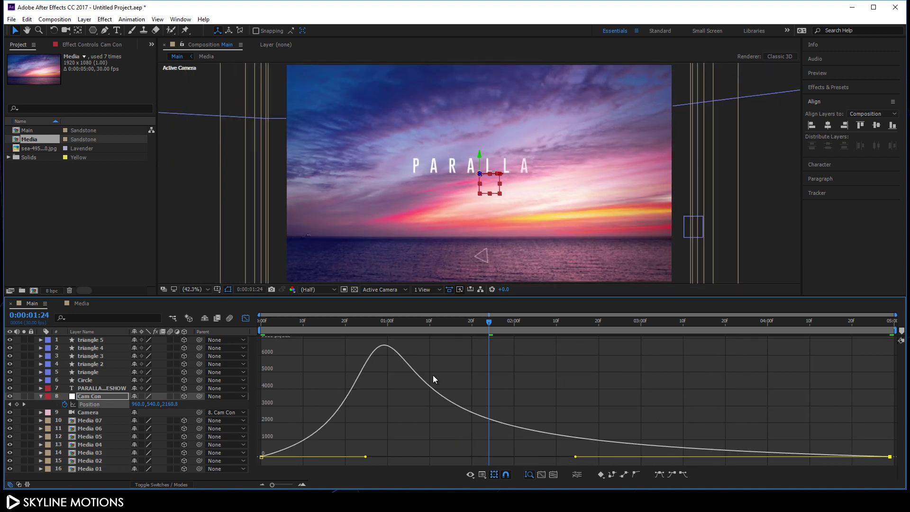
click(245, 319)
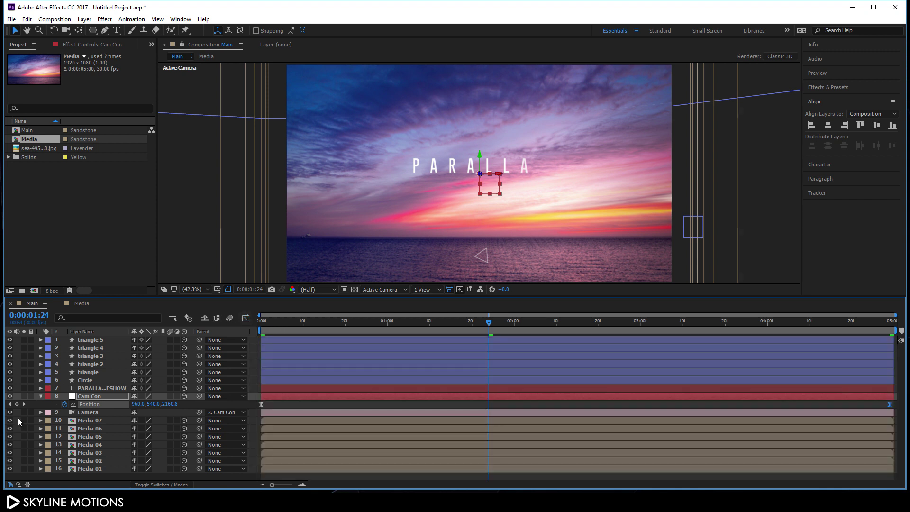
click(40, 396)
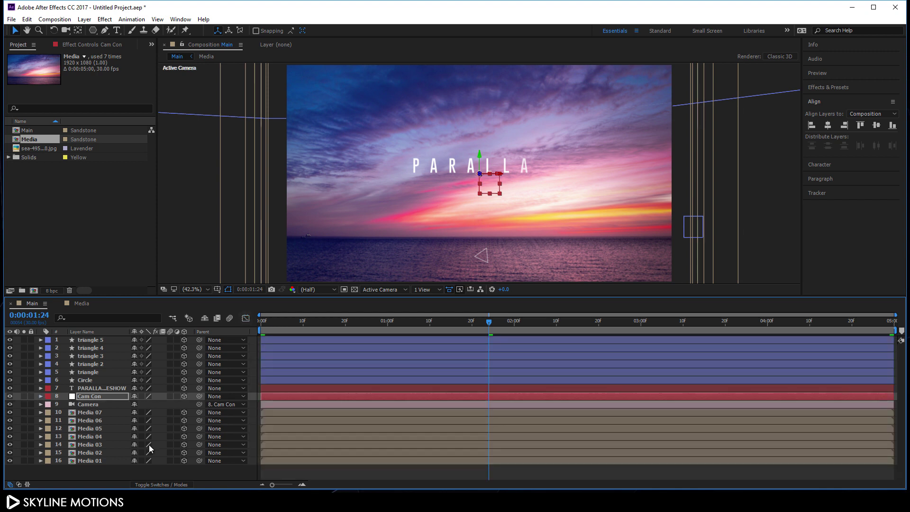
click(163, 472)
click(398, 397)
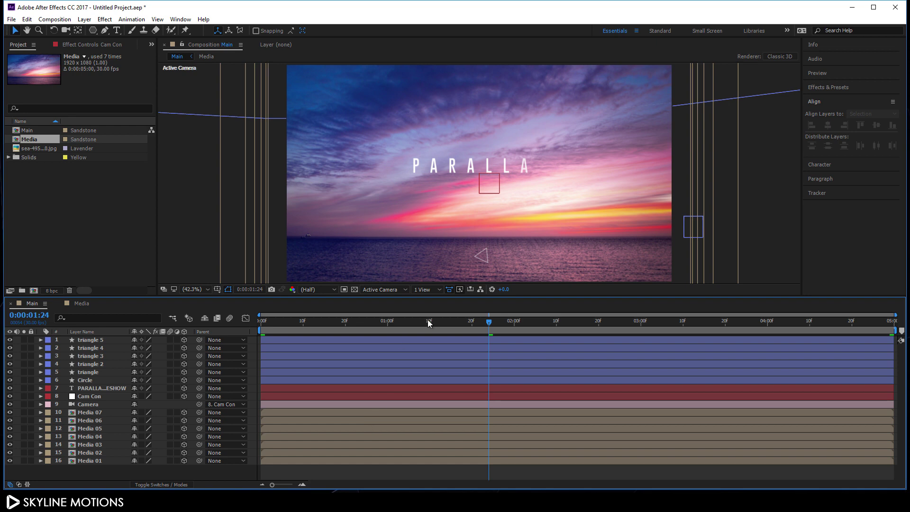
At the last frame, 0:00:04:29, add a text layer reading "548" above and to the right of the title.
drag(427, 320, 902, 331)
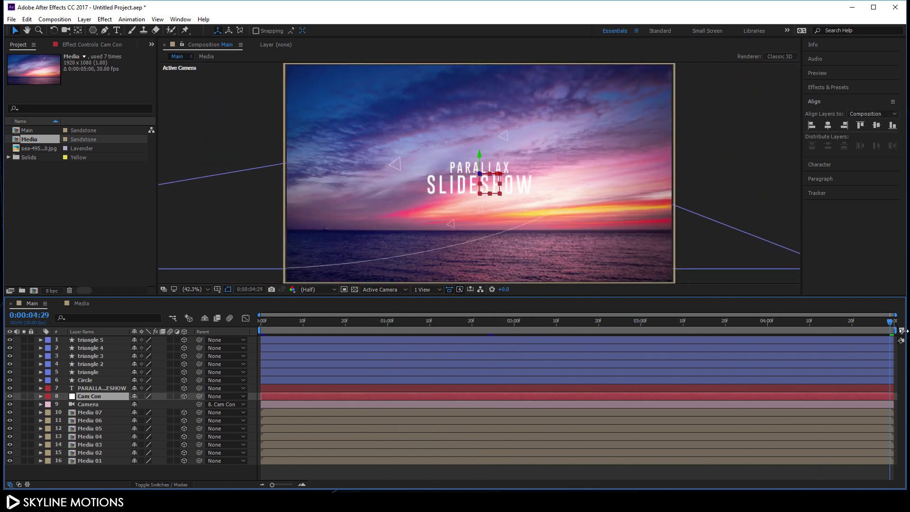
click(231, 468)
key(ctrl+t)
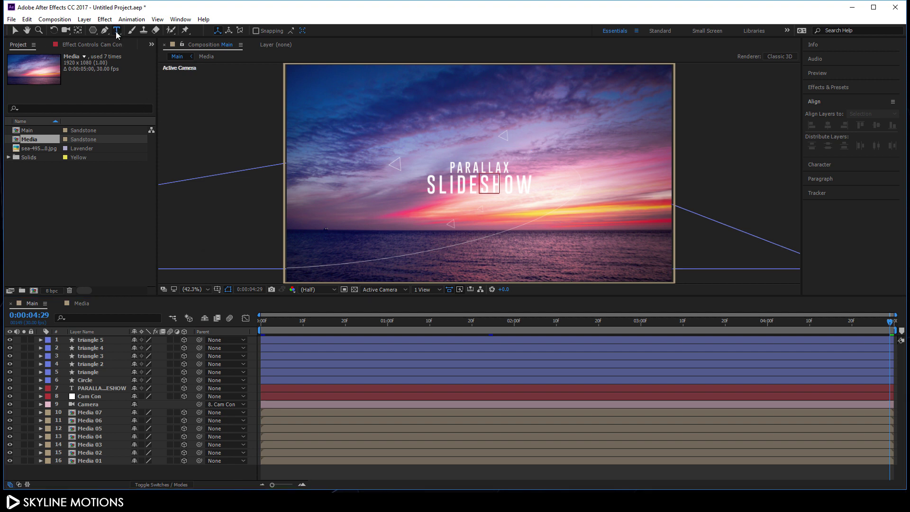
click(563, 137)
text(5)
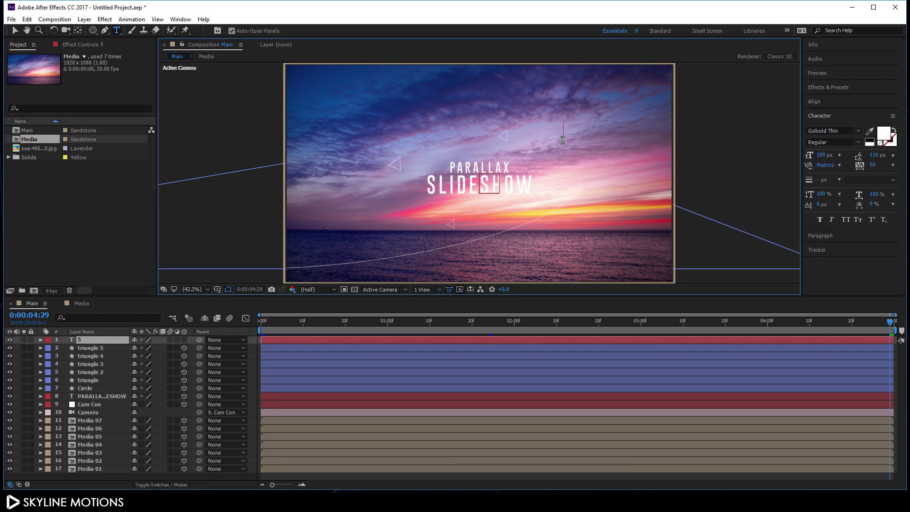
text(48)
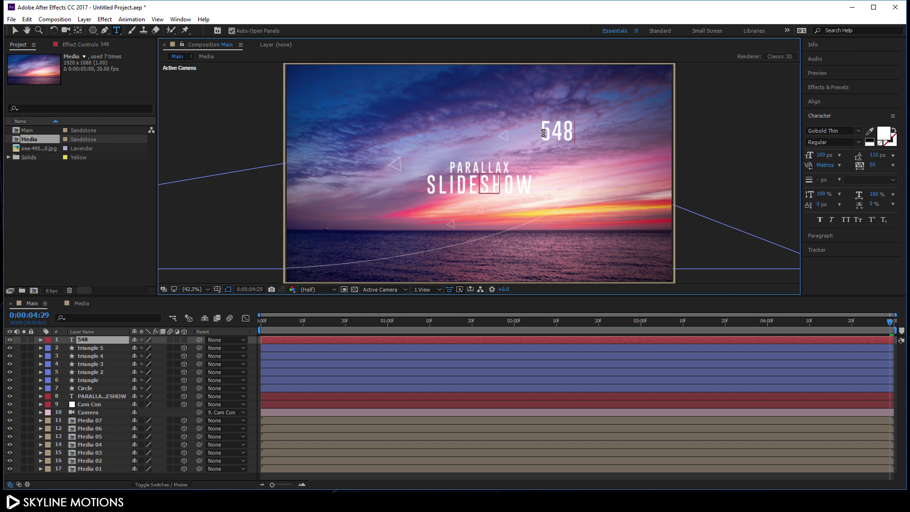
Set the font size of the "548" text to 60 px.
drag(543, 133, 575, 133)
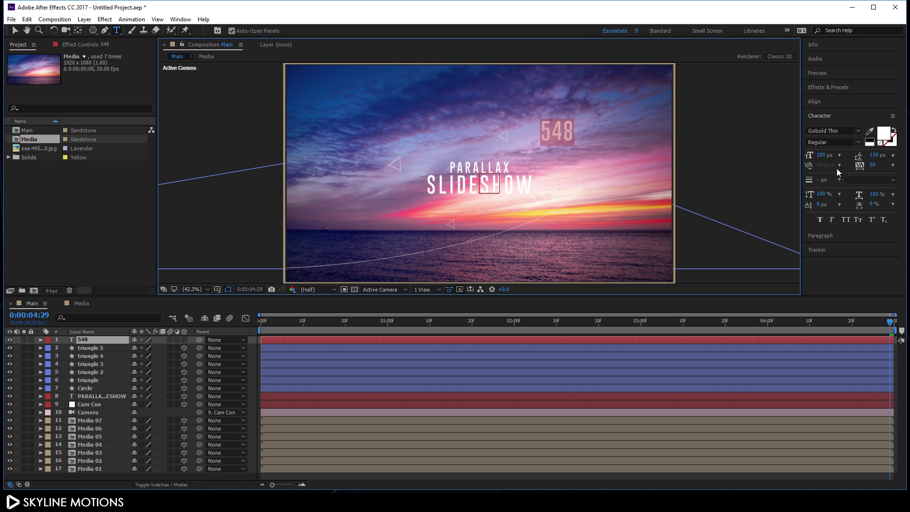
drag(823, 161, 817, 159)
click(818, 156)
text(3)
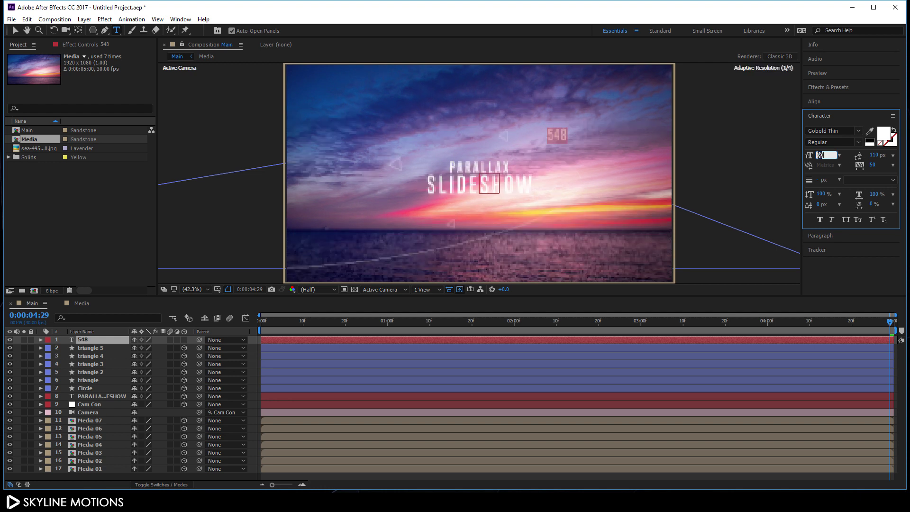
text(0)
key(Return)
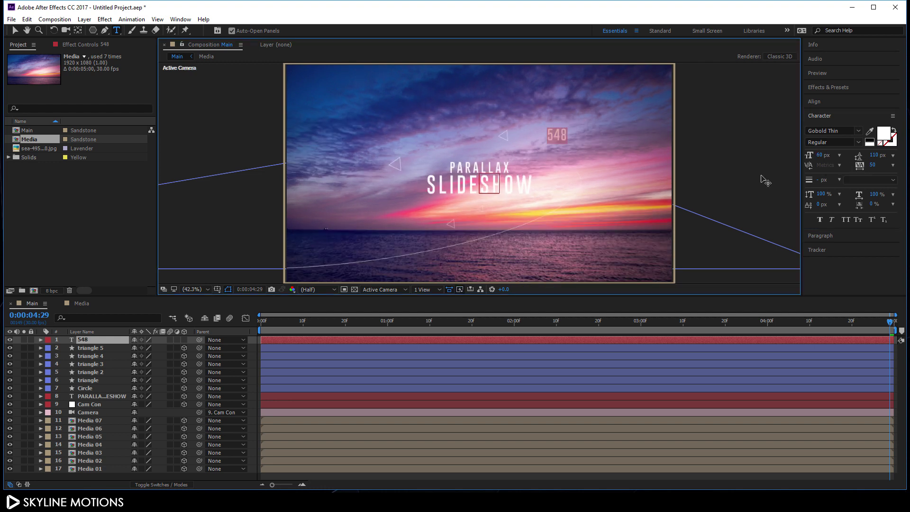
Add a Character Offset text animator to the "548" layer.
click(113, 479)
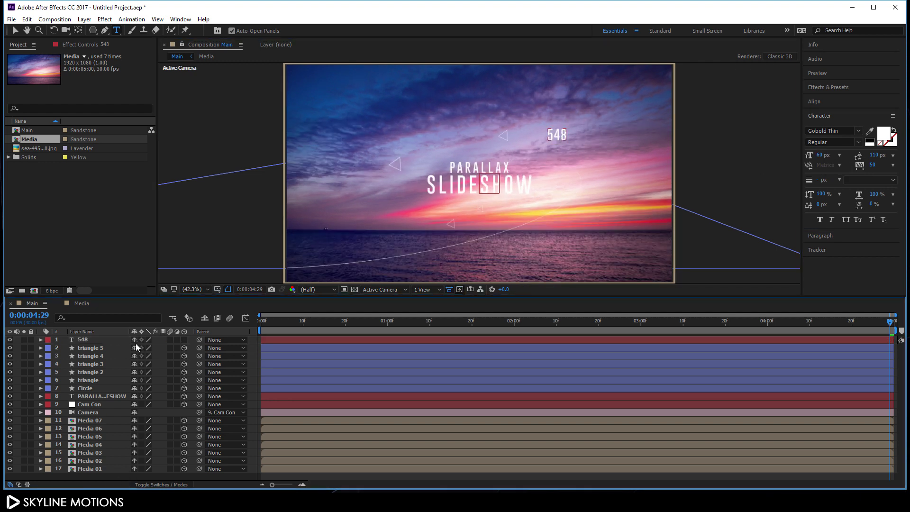
click(101, 339)
click(40, 339)
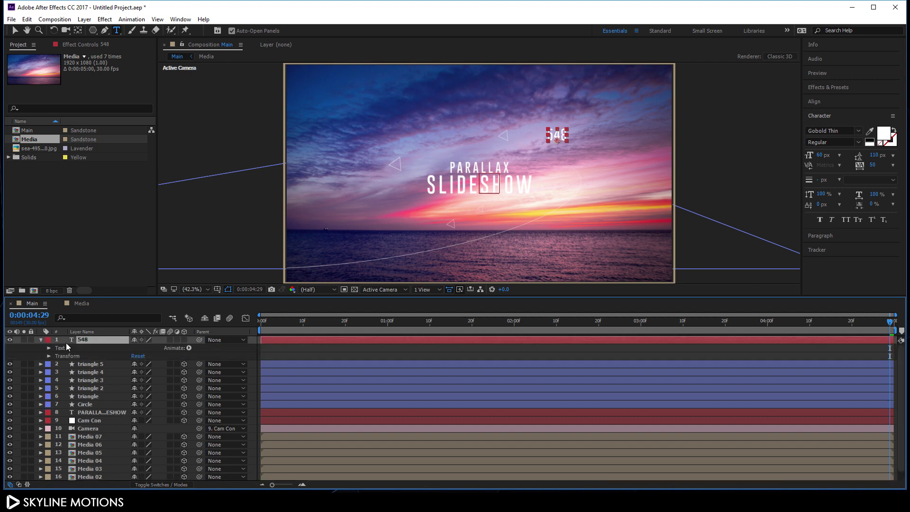
click(188, 347)
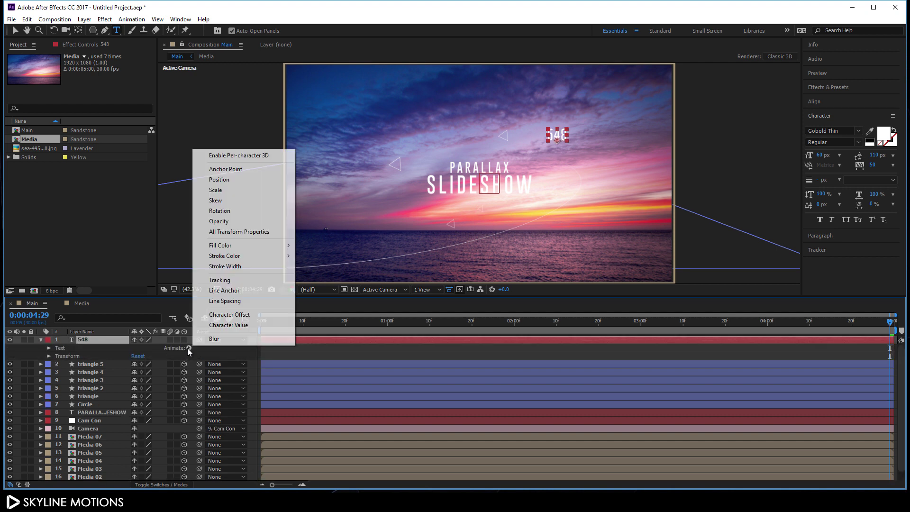
click(235, 315)
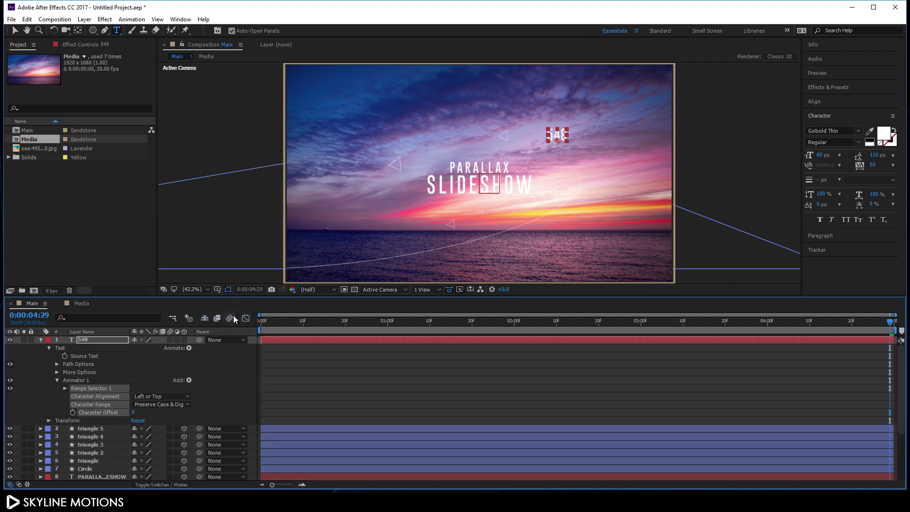
click(195, 408)
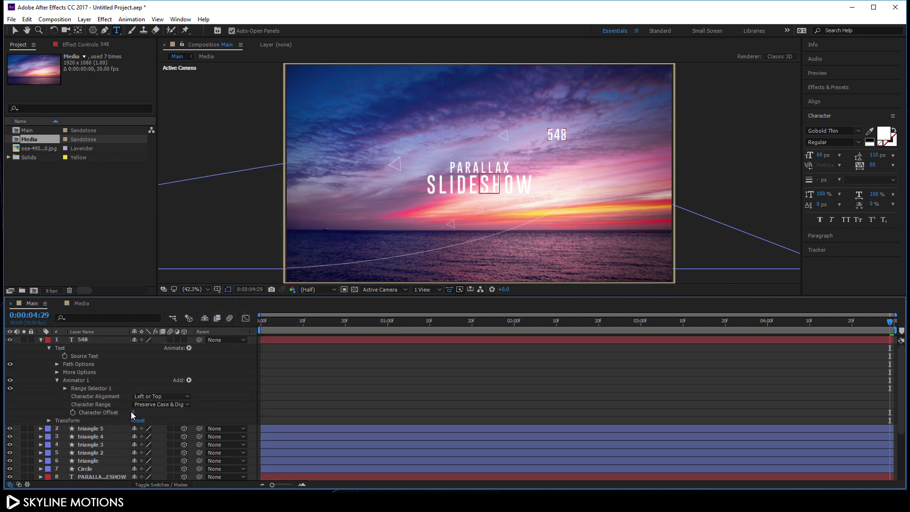
Drive the "548" layer's Character Offset with the expression time*10 and scrub the timeline to check the changing digits.
drag(133, 412, 152, 404)
click(73, 413)
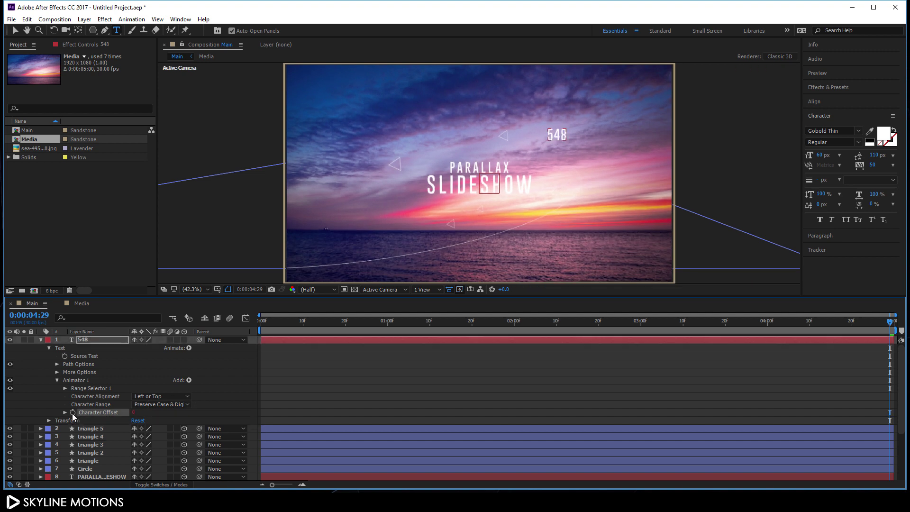
alt+click(72, 413)
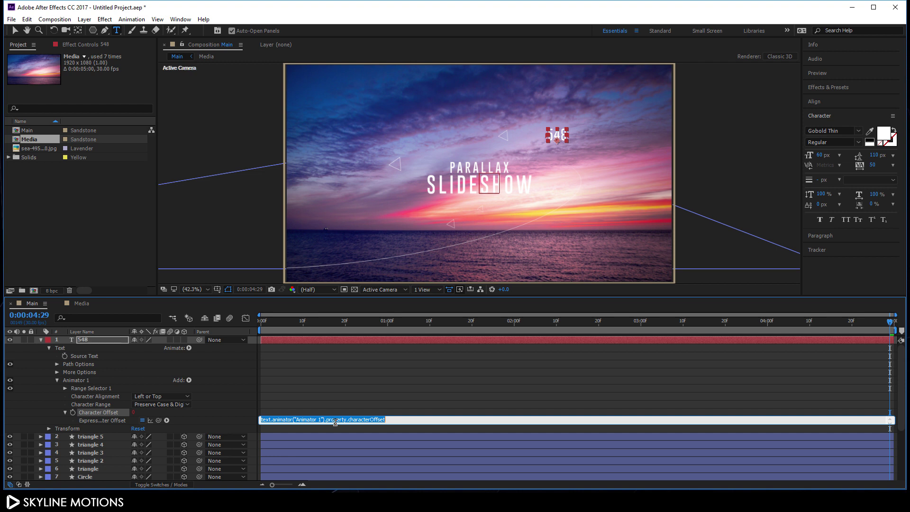
text(time*10)
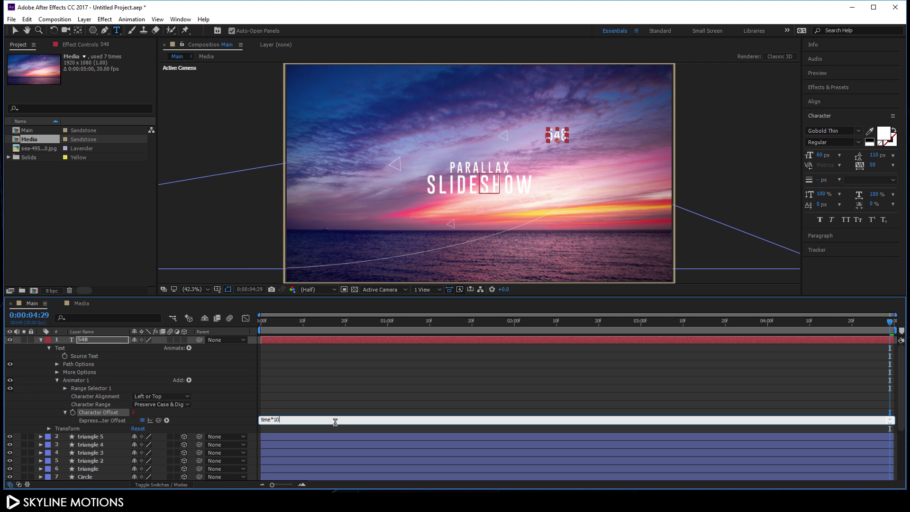
key(KP_Enter)
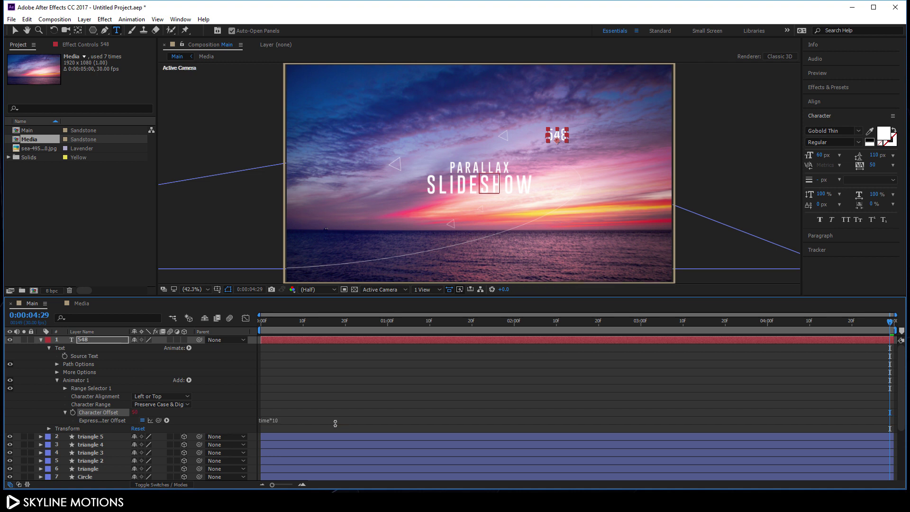
drag(344, 329, 590, 328)
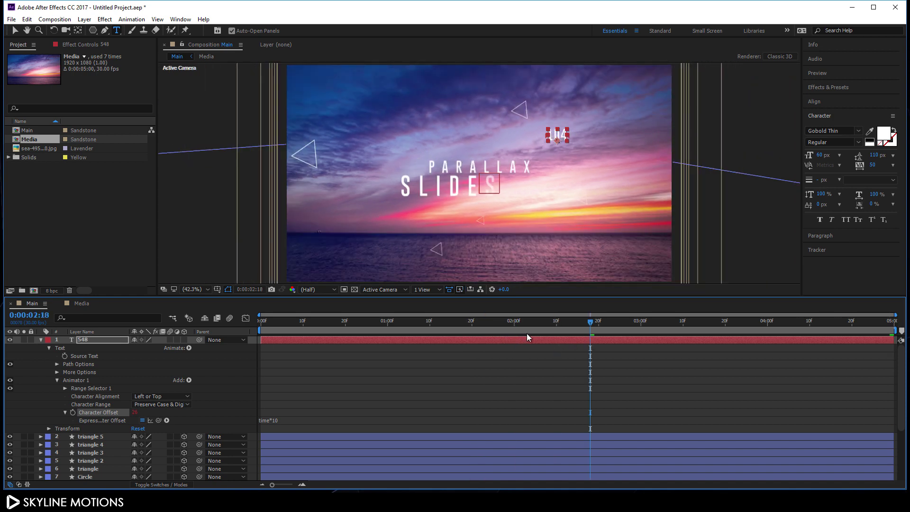
drag(528, 327, 602, 325)
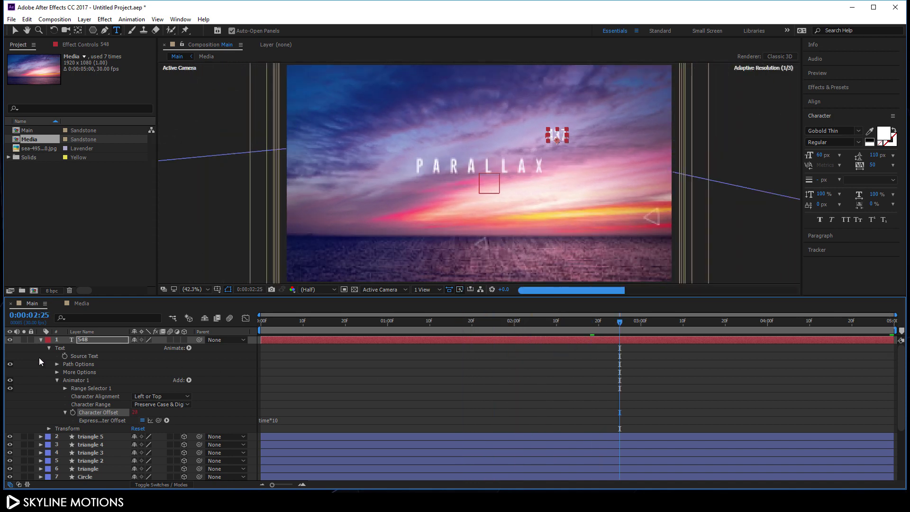
Collapse the "548" text layer's properties and duplicate the layer twice.
click(40, 339)
key(Return)
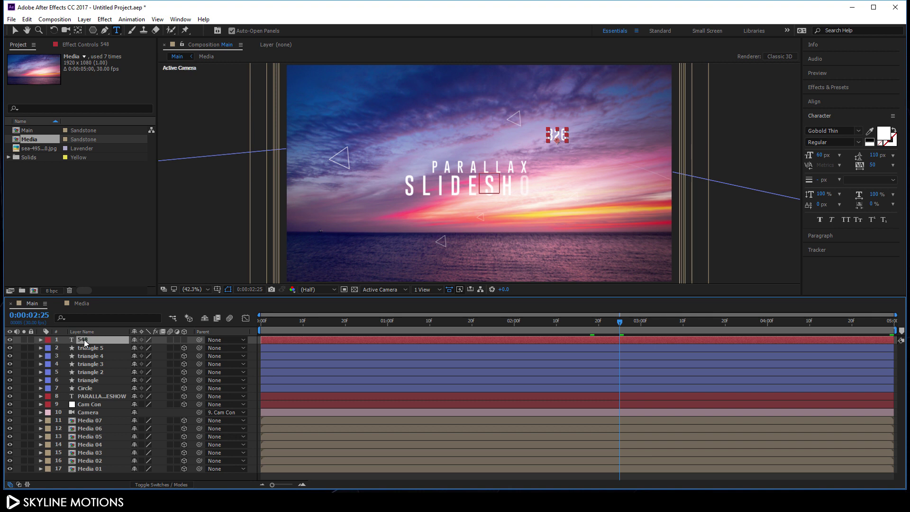
key(ctrl+d)
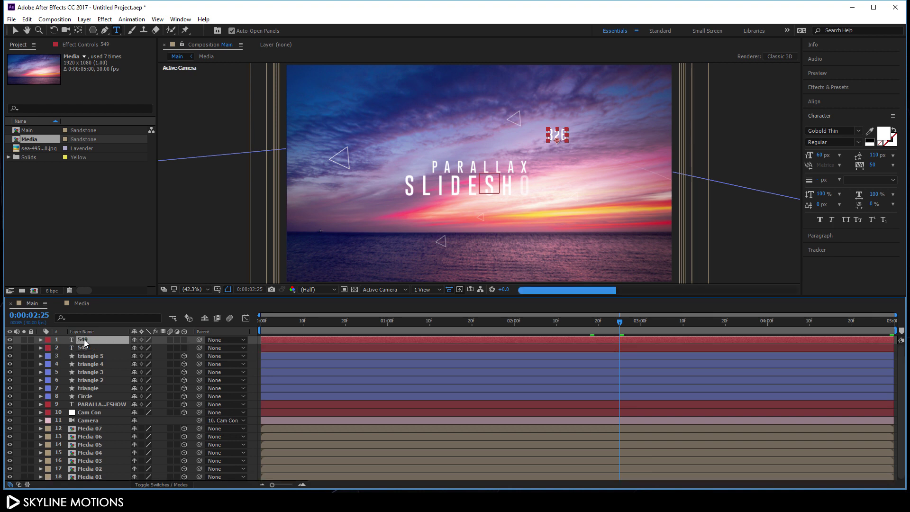
key(ctrl+d)
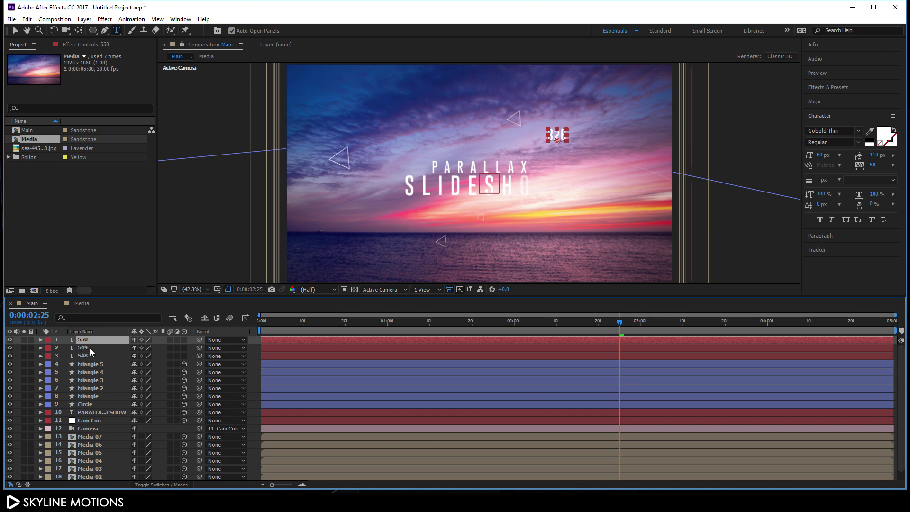
Move layer 549 above and to the left of the title, and layer 550 below the title onto the sea.
click(90, 348)
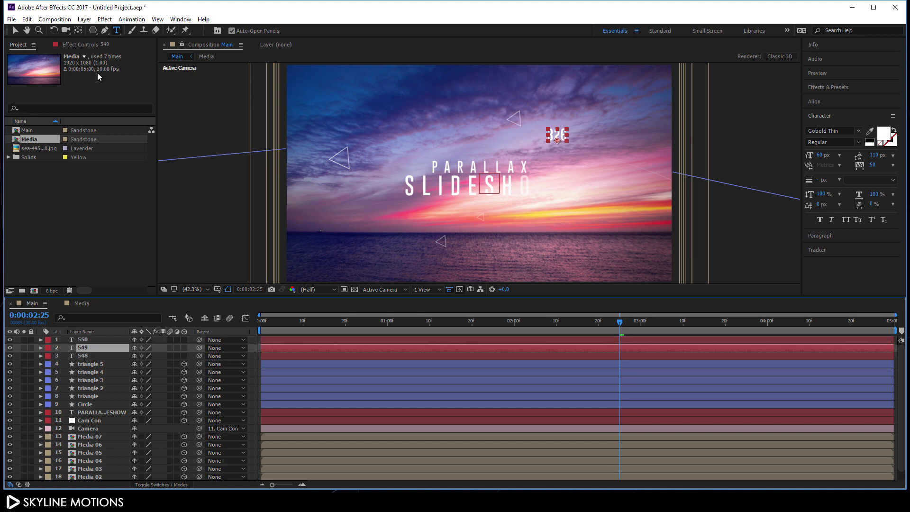
click(14, 30)
drag(568, 137, 396, 144)
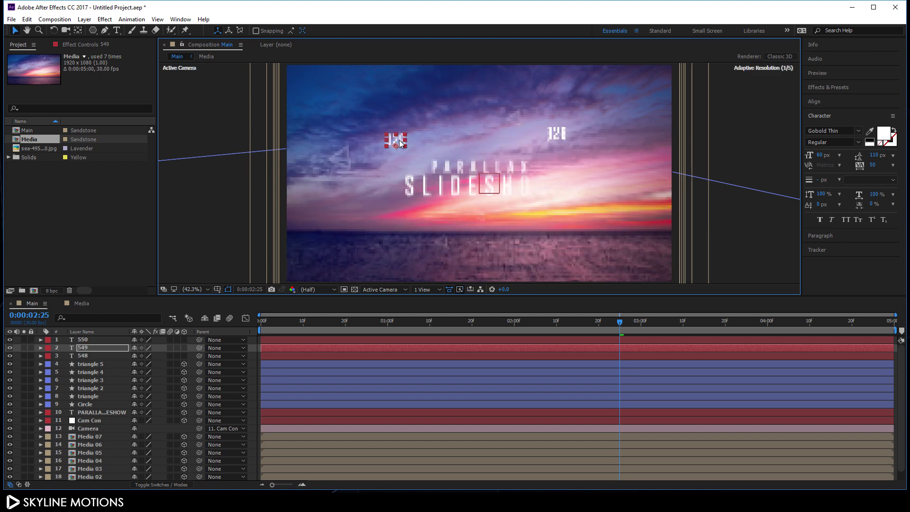
click(103, 340)
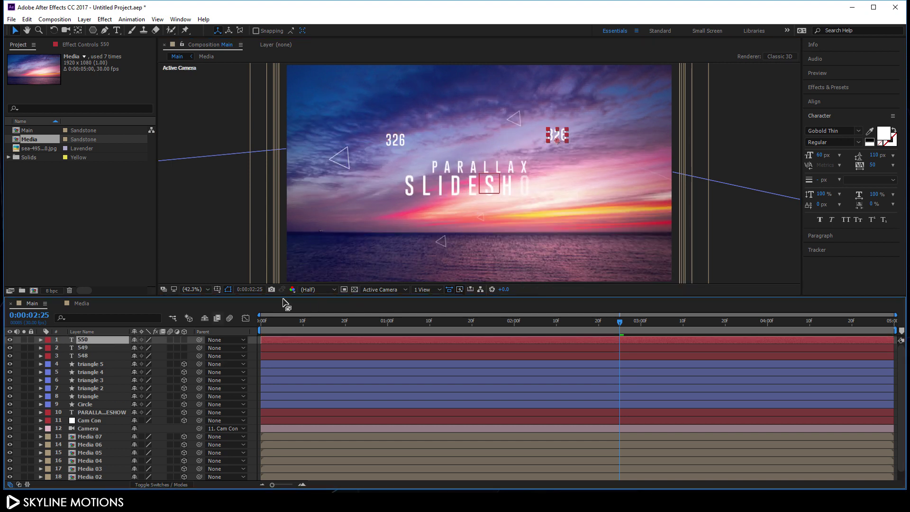
drag(558, 142, 537, 250)
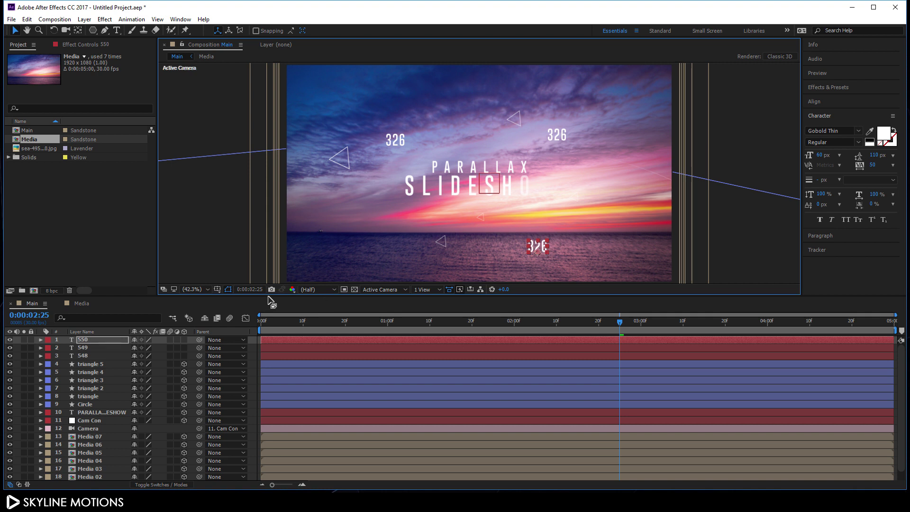
Change the text of the copy at the title's upper left to "648" and the copy over the sea to "365".
click(119, 30)
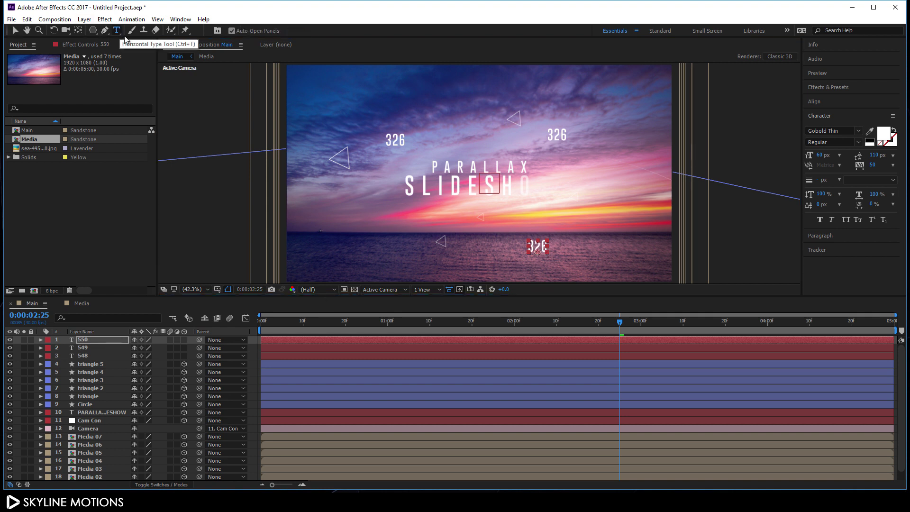
click(393, 140)
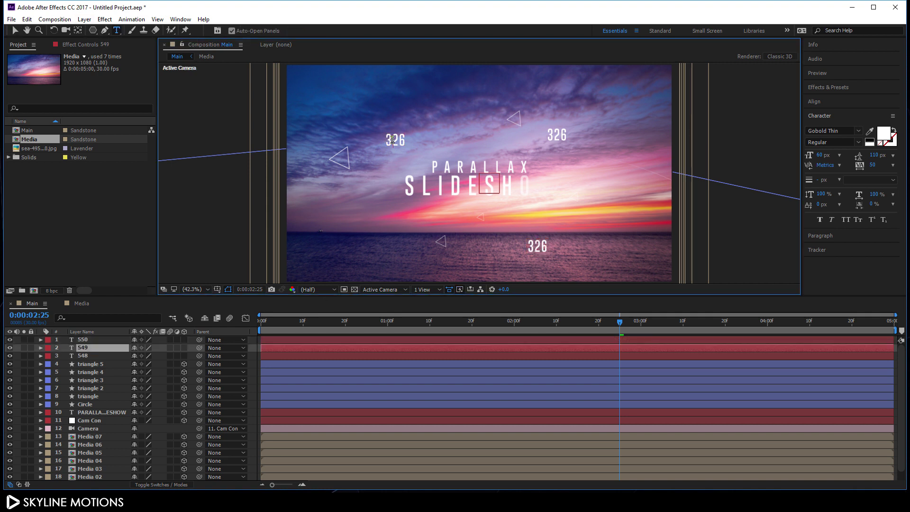
double_click(393, 139)
text(426)
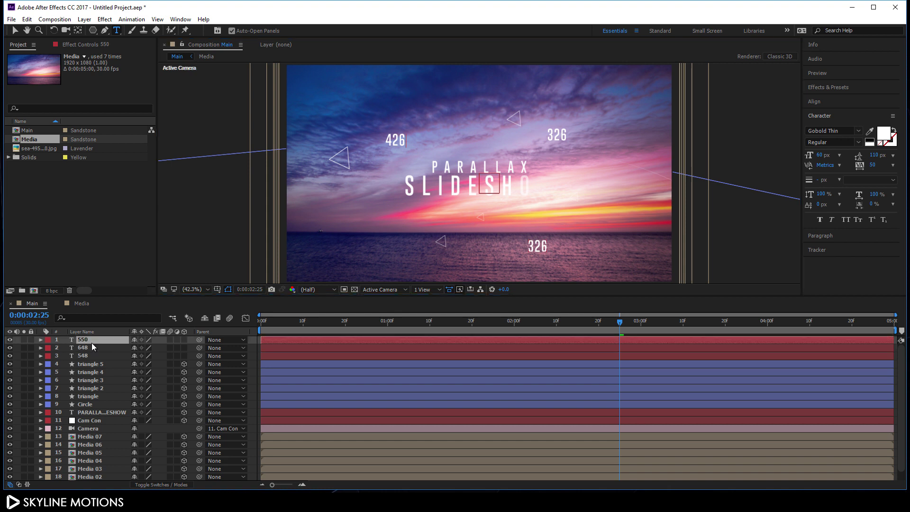
double_click(539, 246)
click(540, 245)
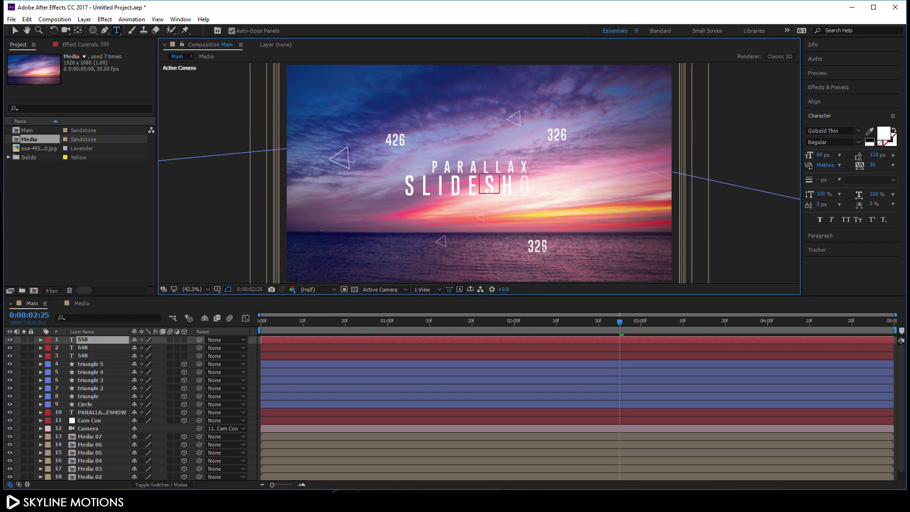
text(365)
Make the three number layers 3D and reveal their Position values at the last frame, 0:00:04:29.
drag(184, 339, 184, 356)
shift+click(90, 355)
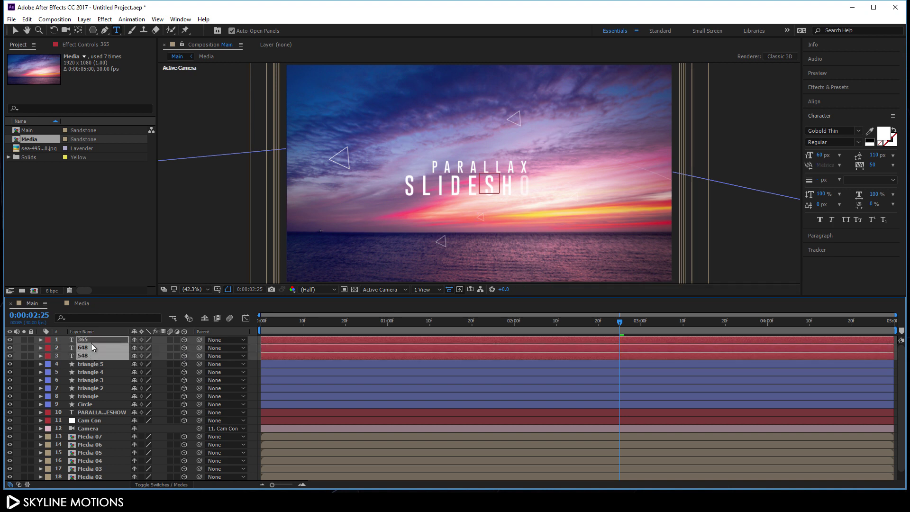
key(p)
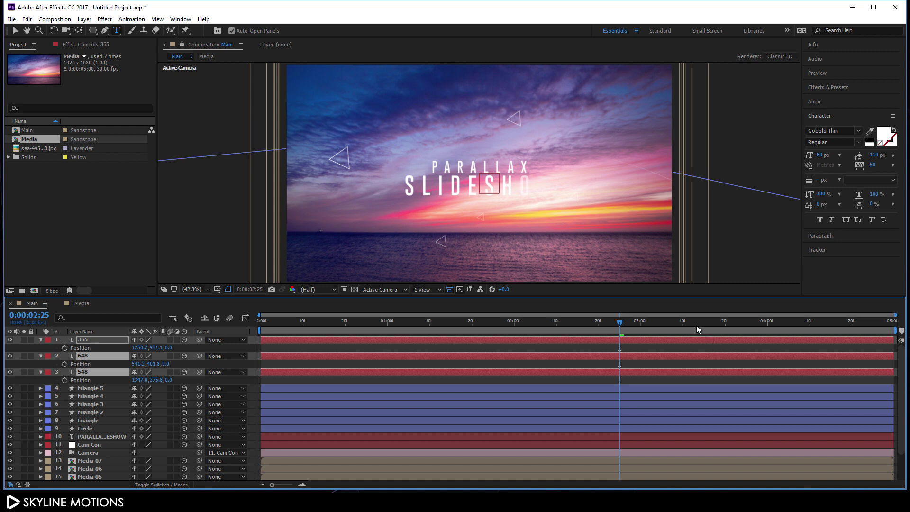
key(End)
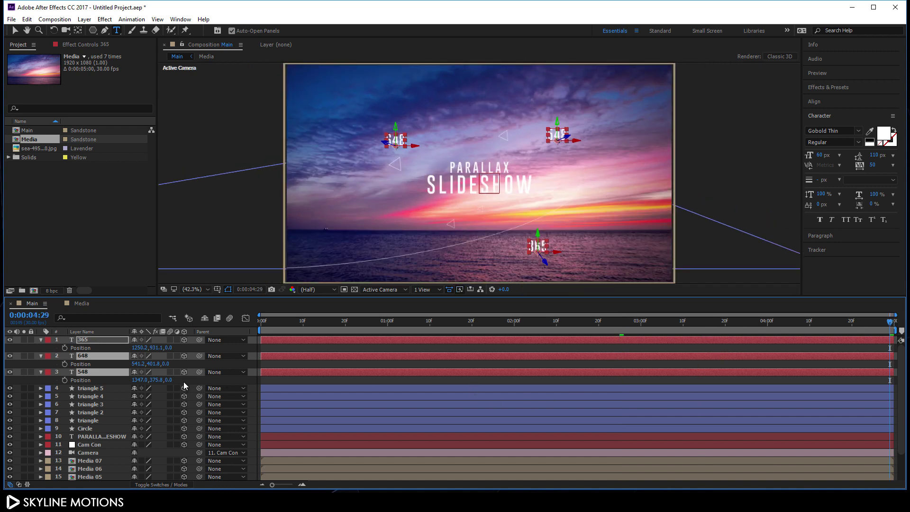
key(F2)
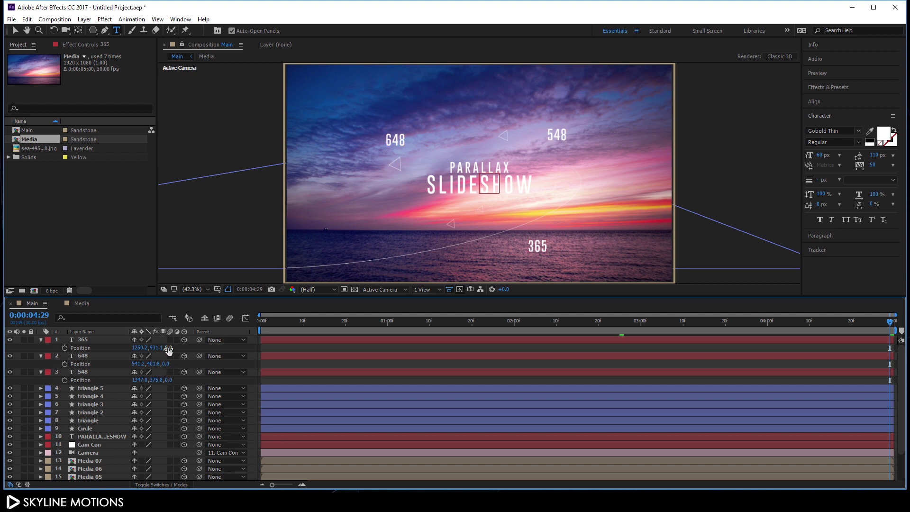
Set the Z position of "548" to 1500, "648" to 2500 and "365" to 3000.
click(168, 379)
key(Return)
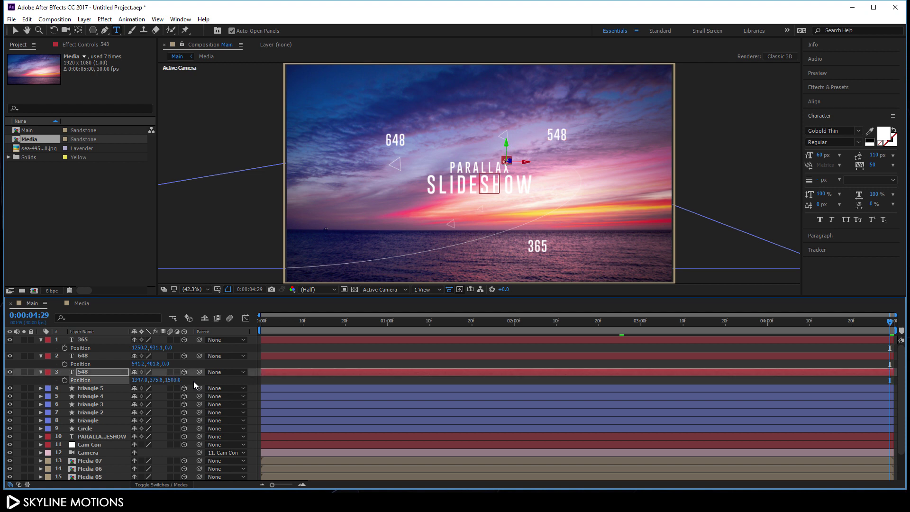
click(167, 364)
key(Return)
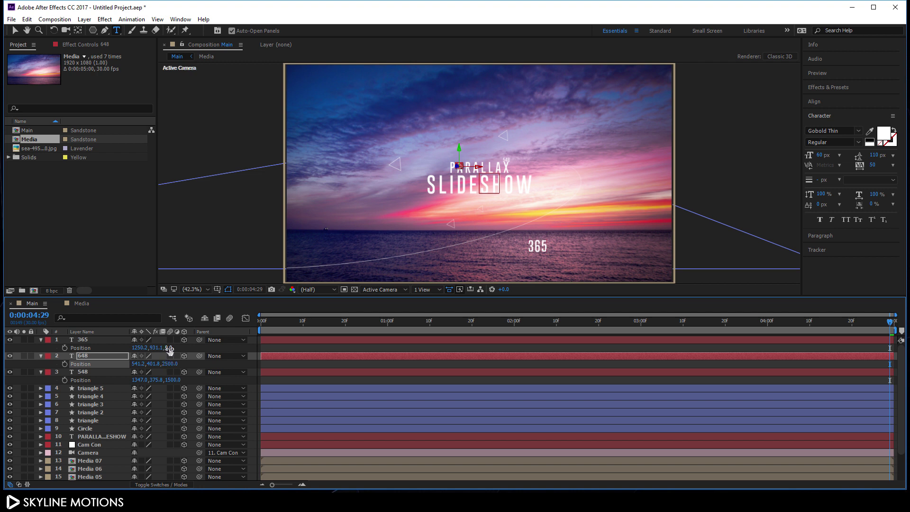
click(169, 347)
text(3000)
key(Return)
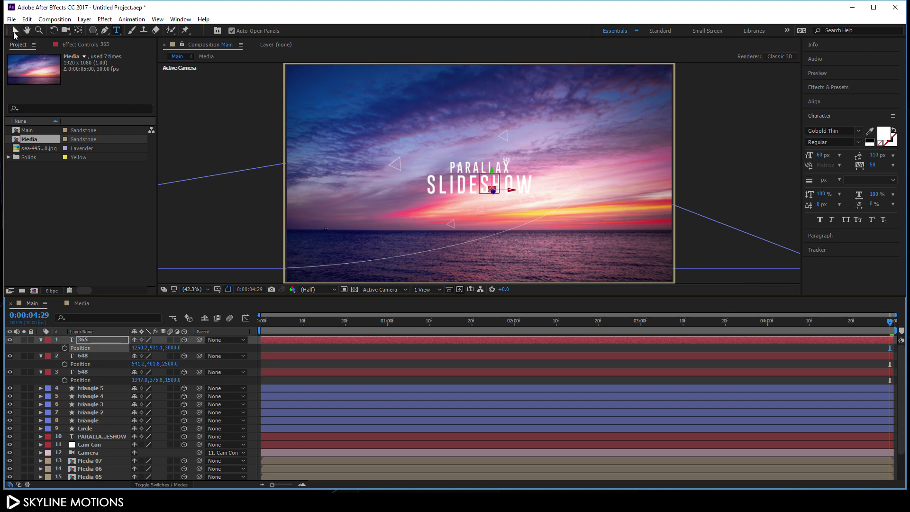
Spread the numbers around the title: "365" left to X about -950, "648" up to Y about -68, "548" down to Y about 1146.
click(15, 30)
drag(513, 195, 71, 179)
click(90, 357)
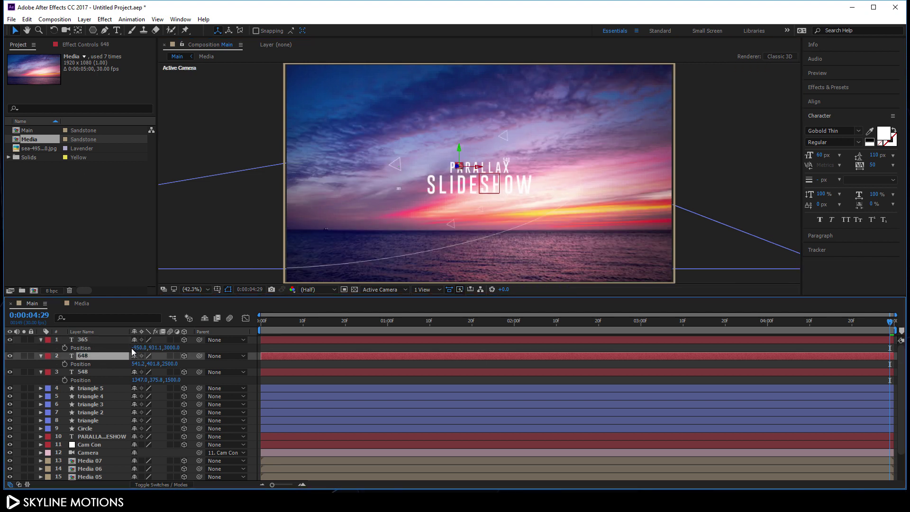
drag(458, 154, 473, 55)
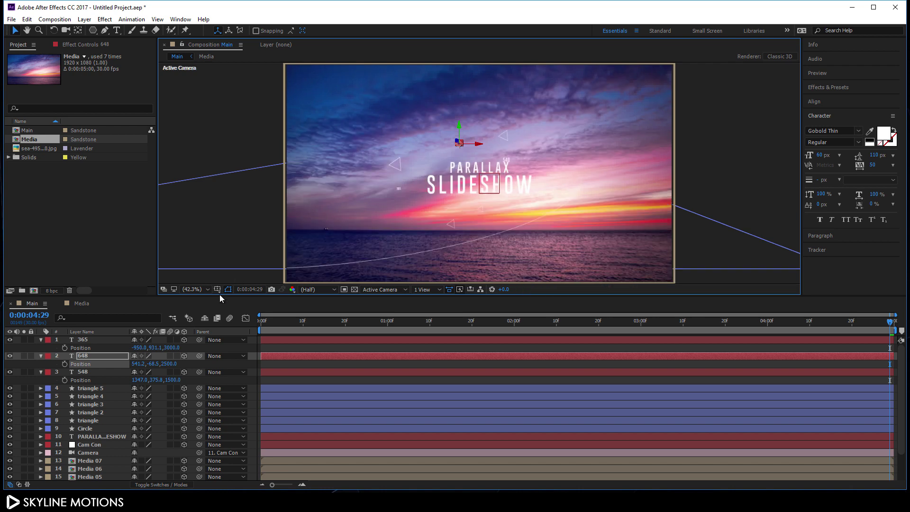
click(82, 373)
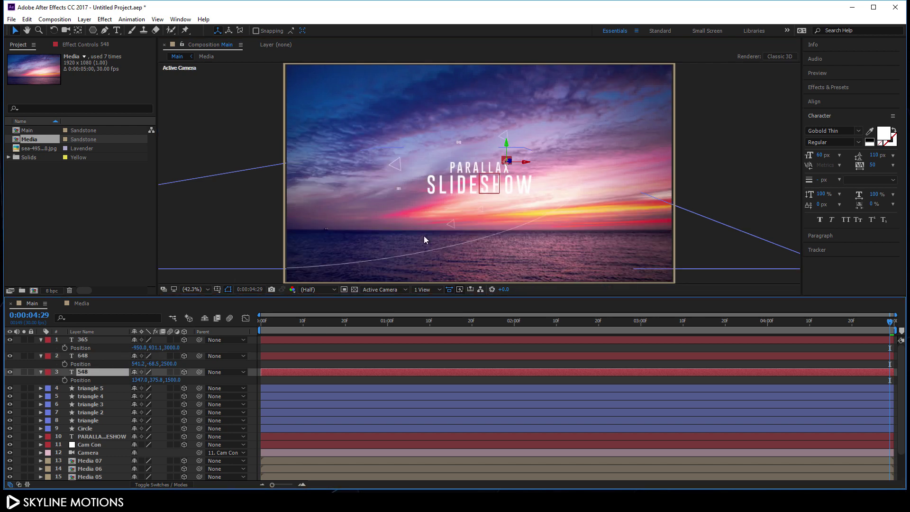
drag(506, 145, 508, 298)
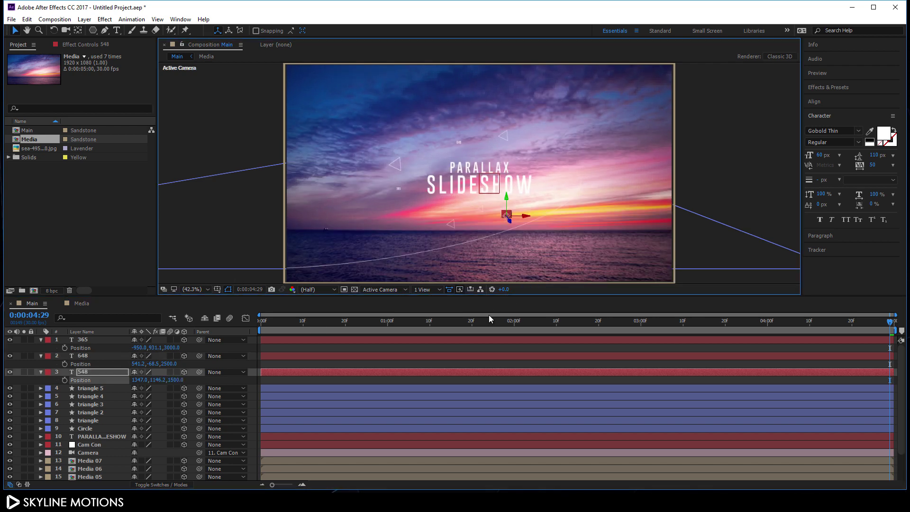
Scale the "365", "648" and "548" number layers together to 150% on all axes.
shift+click(93, 341)
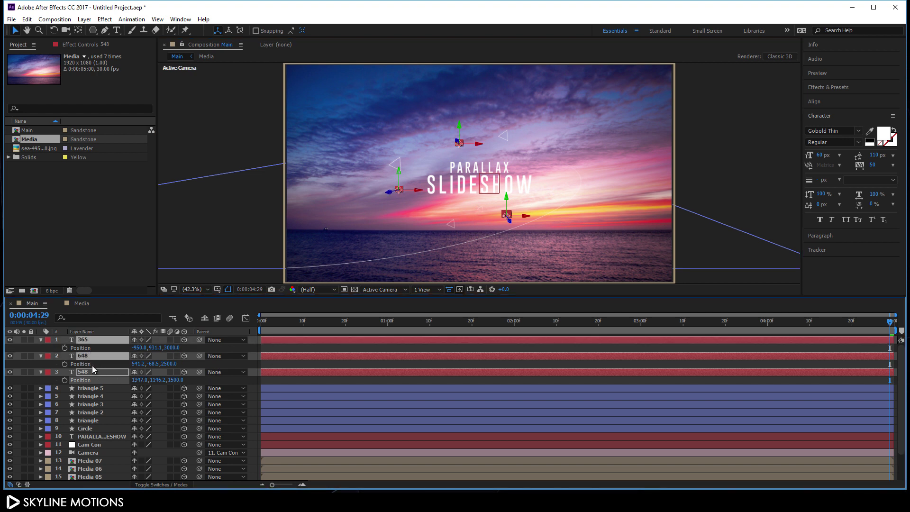
key(s)
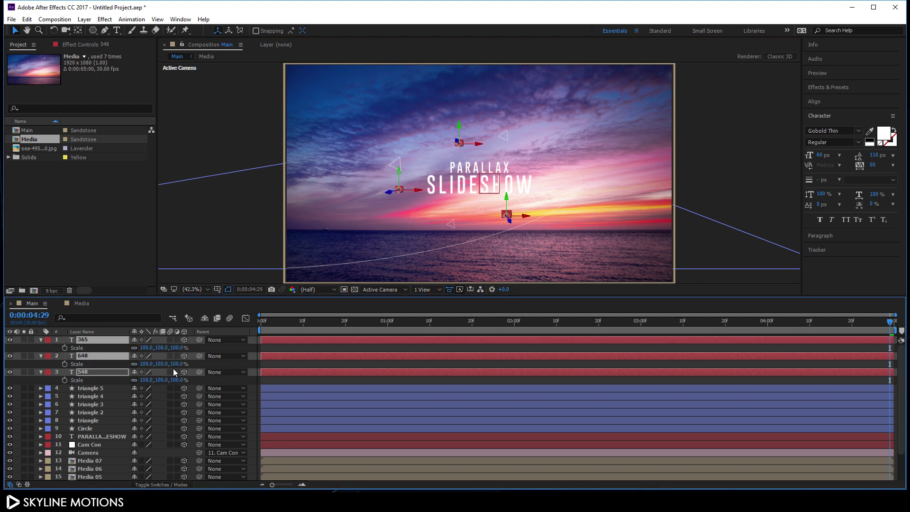
drag(180, 349, 223, 349)
click(175, 348)
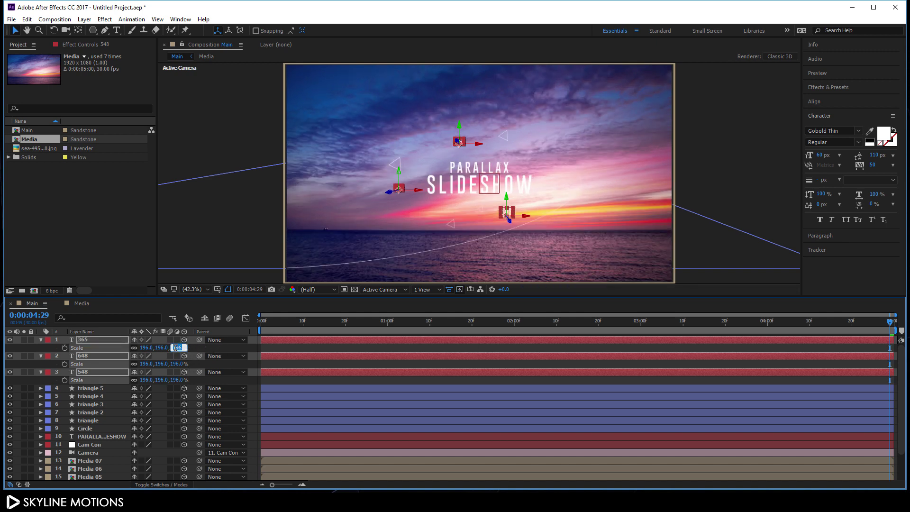
key(BackSpace)
key(Return)
drag(632, 322, 906, 319)
click(178, 380)
text(150)
key(Return)
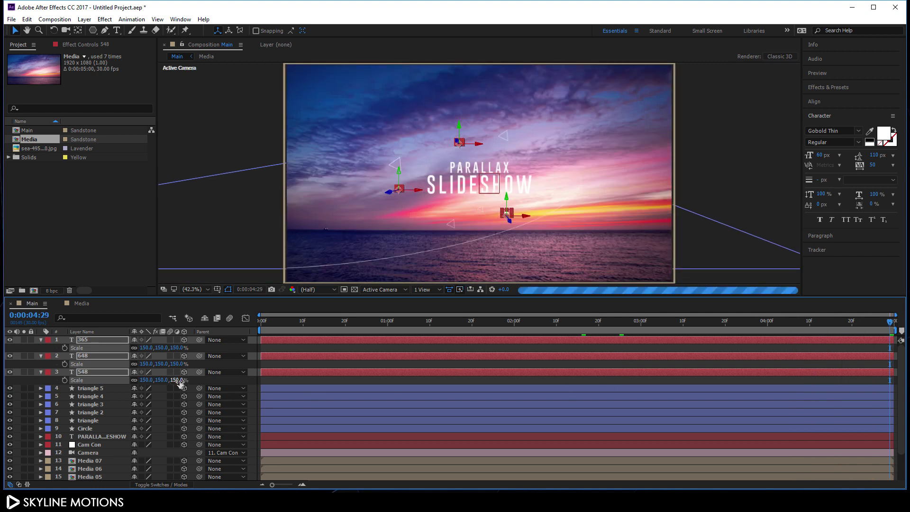
Set the numbers' positions to X -950, Y 931.1, with Z 4000 for "365", 2500 for "648" and 1000 for "548", and collapse their layers.
key(p)
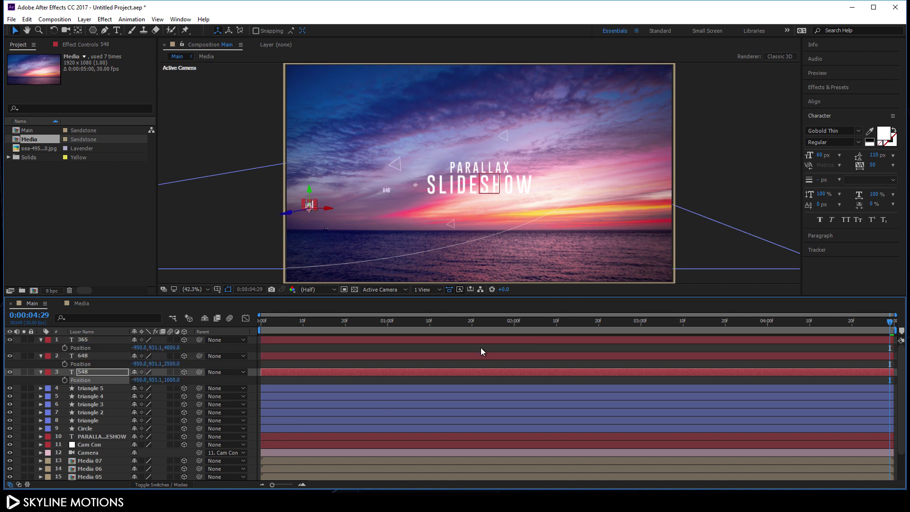
drag(487, 321, 628, 322)
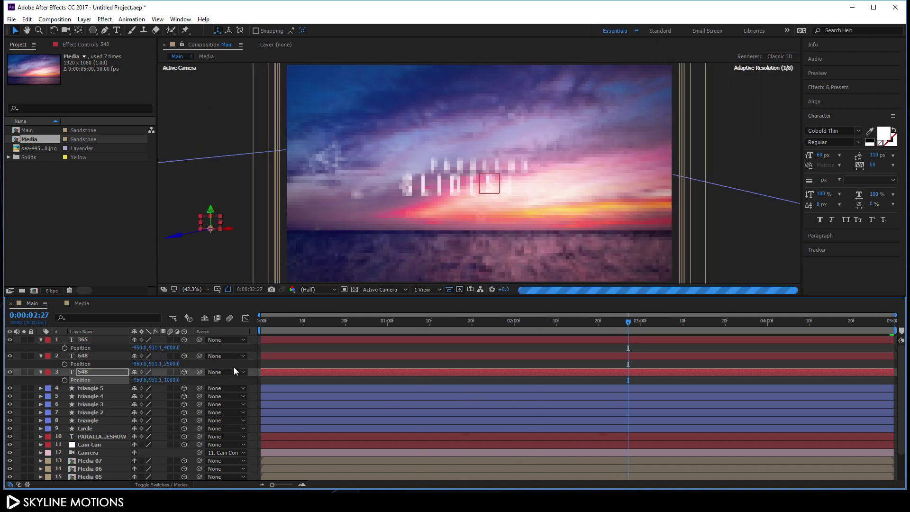
click(41, 341)
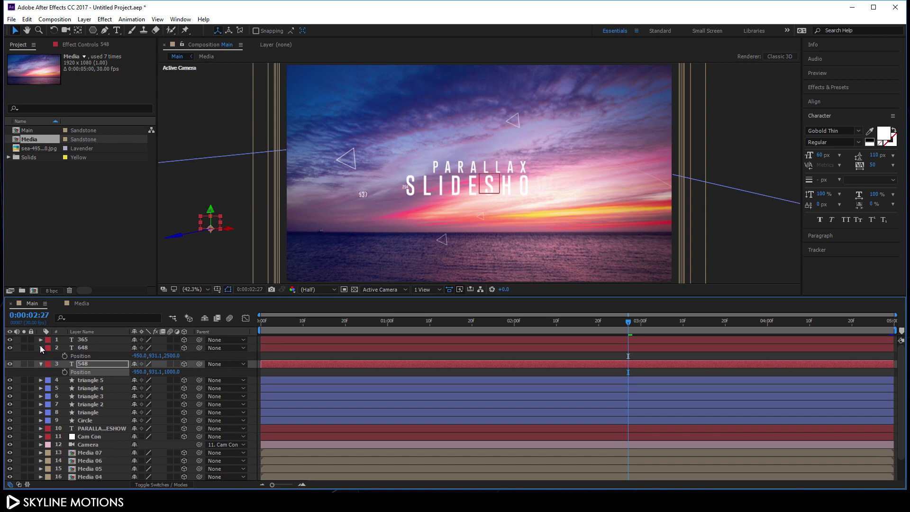
click(40, 348)
click(40, 355)
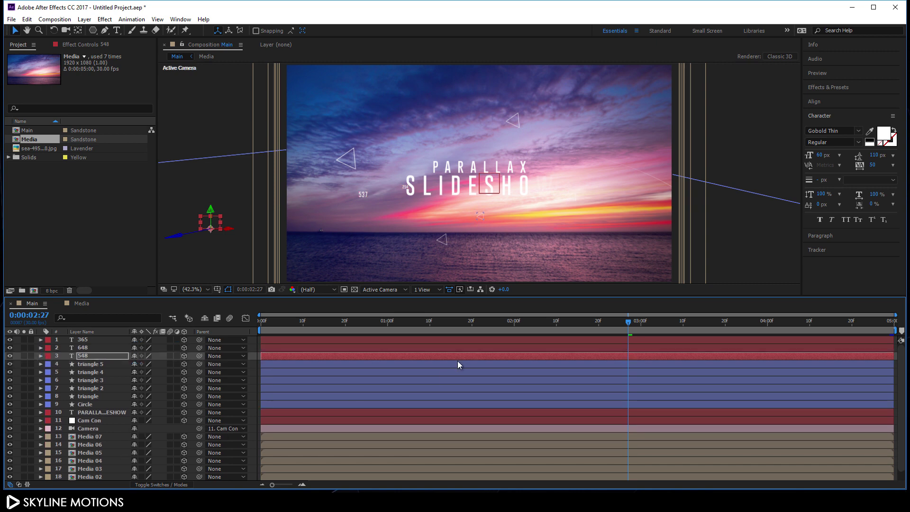
Play the Main composition from 0:00:00:00 in a maximized viewer at Full resolution.
drag(535, 324, 220, 317)
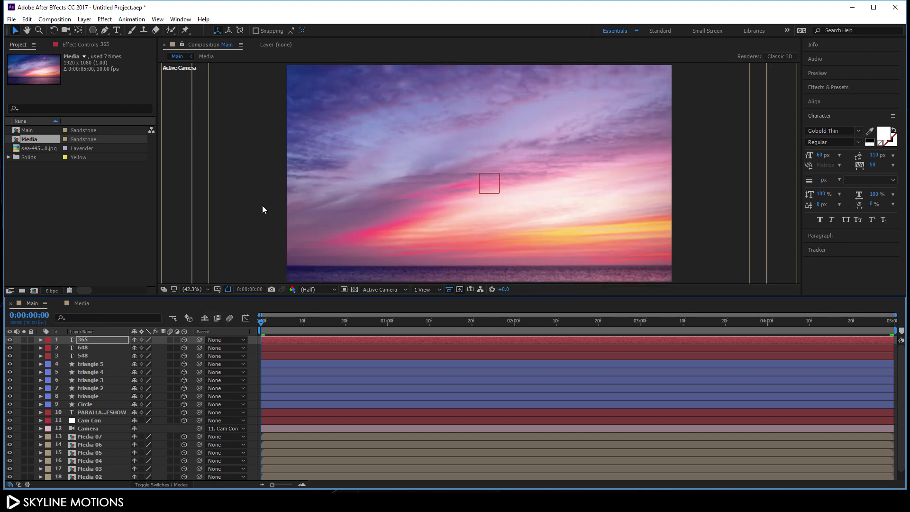
key(grave)
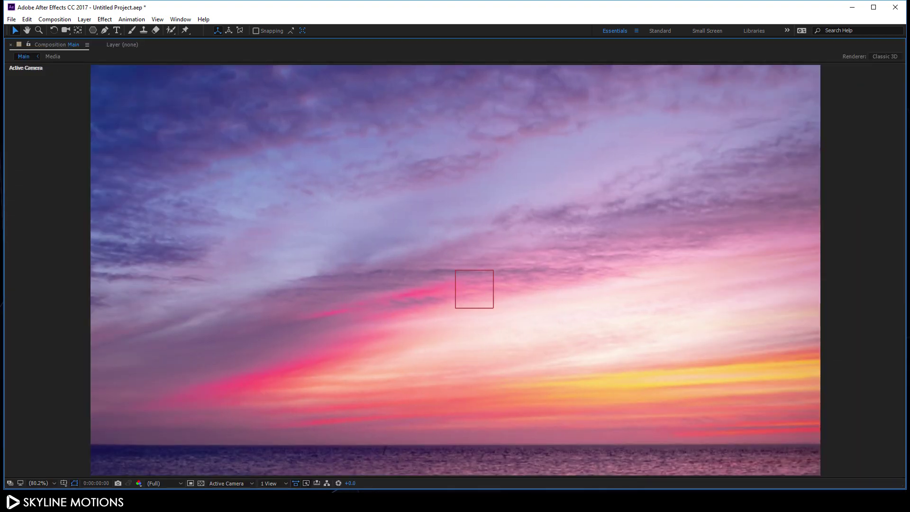
key(space)
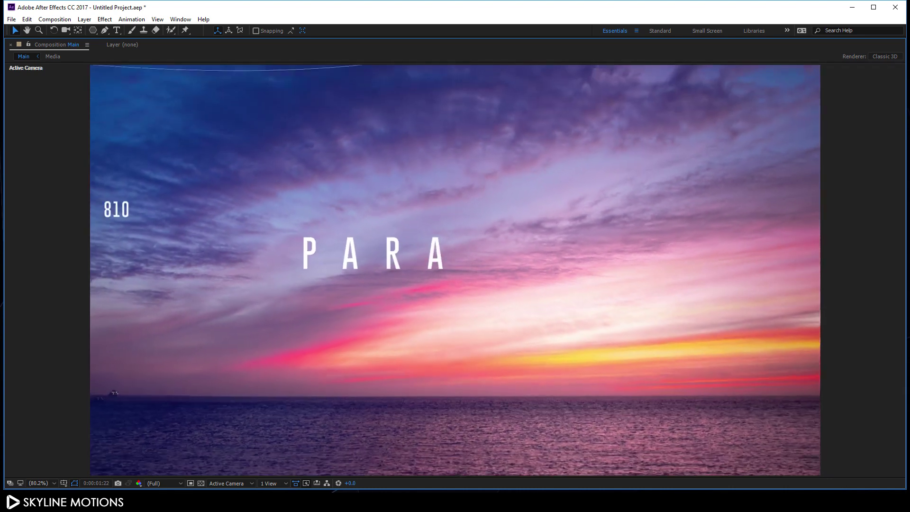